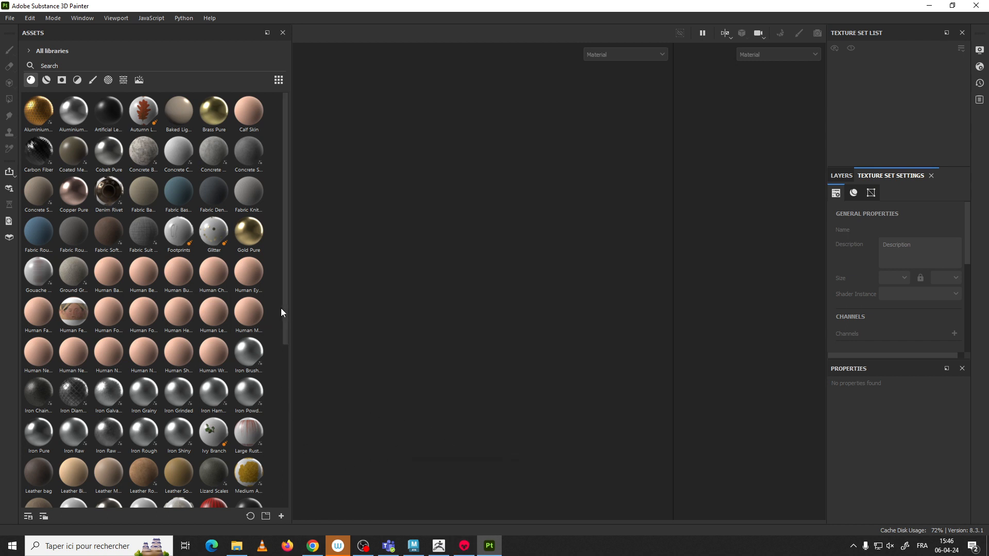
- Switch to Marmoset Toolbag, move its window into view and enlarge it, and return to Substance 3D Painter
{"action": "left_click", "coordinate": [467, 545]}
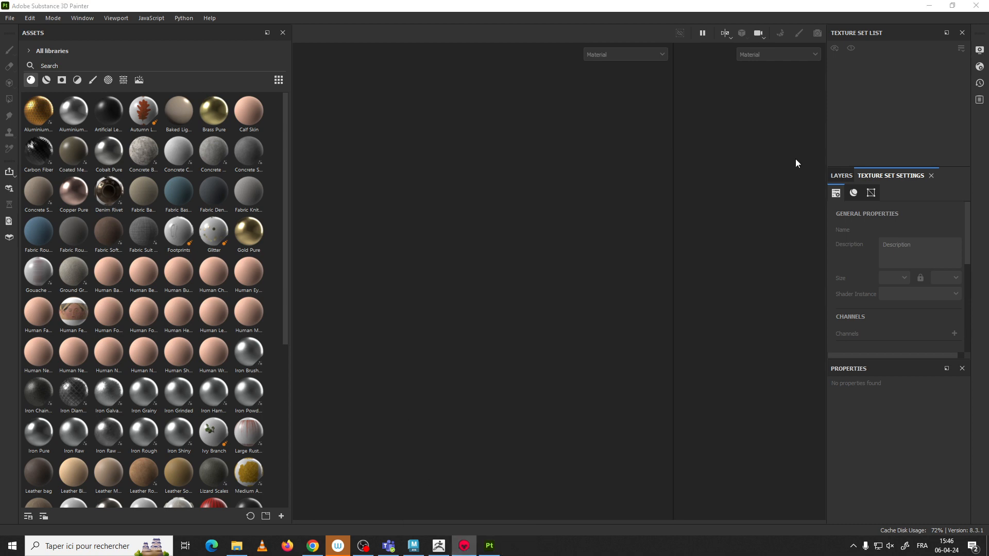
{"action": "mouse_move", "coordinate": [988, 67]}
{"action": "left_mouse_down"}
{"action": "mouse_move", "coordinate": [369, 66]}
{"action": "mouse_move", "coordinate": [536, 121]}
{"action": "mouse_move", "coordinate": [395, 91]}
{"action": "mouse_move", "coordinate": [394, 73]}
{"action": "left_mouse_up"}
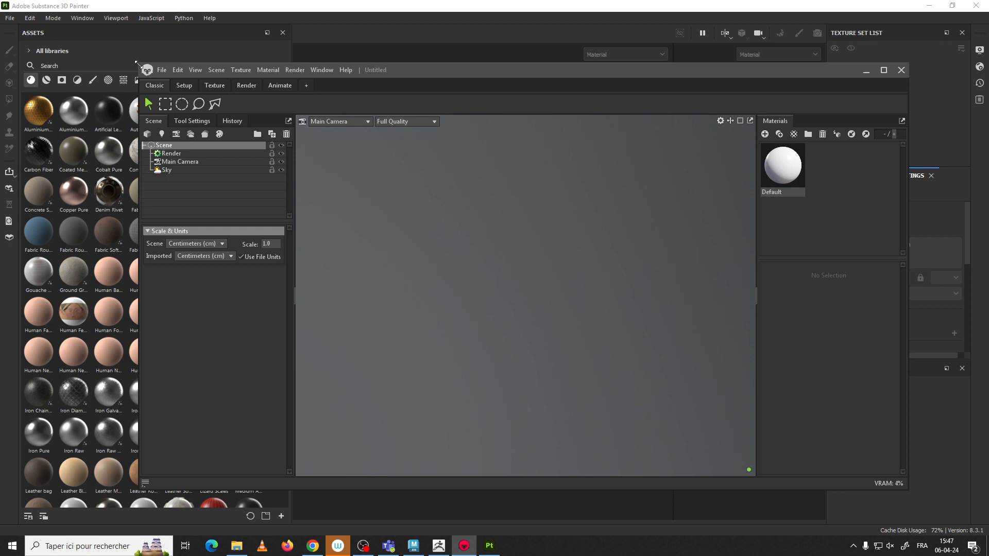
{"action": "left_click_drag", "start_coordinate": [137, 63], "coordinate": [17, 16]}
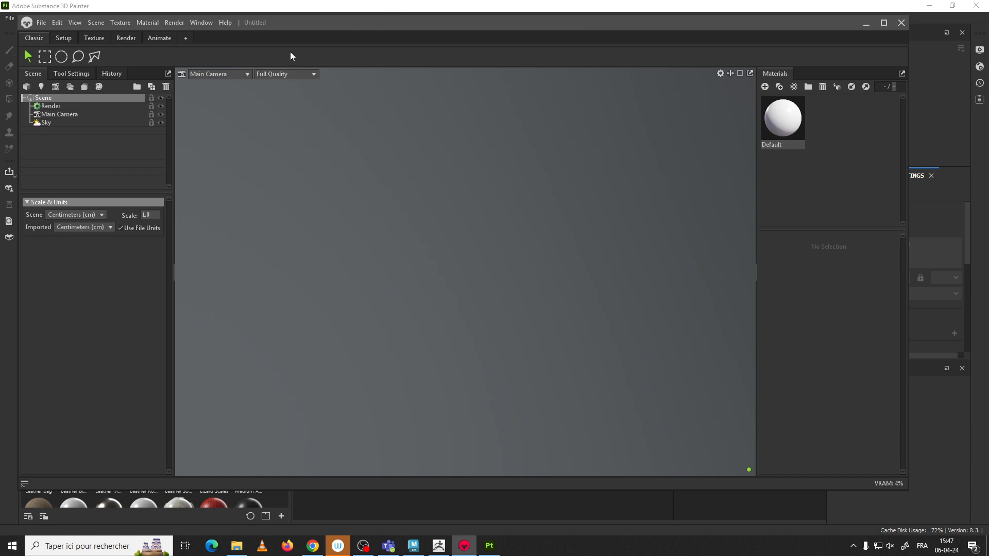
{"action": "left_click_drag", "start_coordinate": [288, 25], "coordinate": [330, 34]}
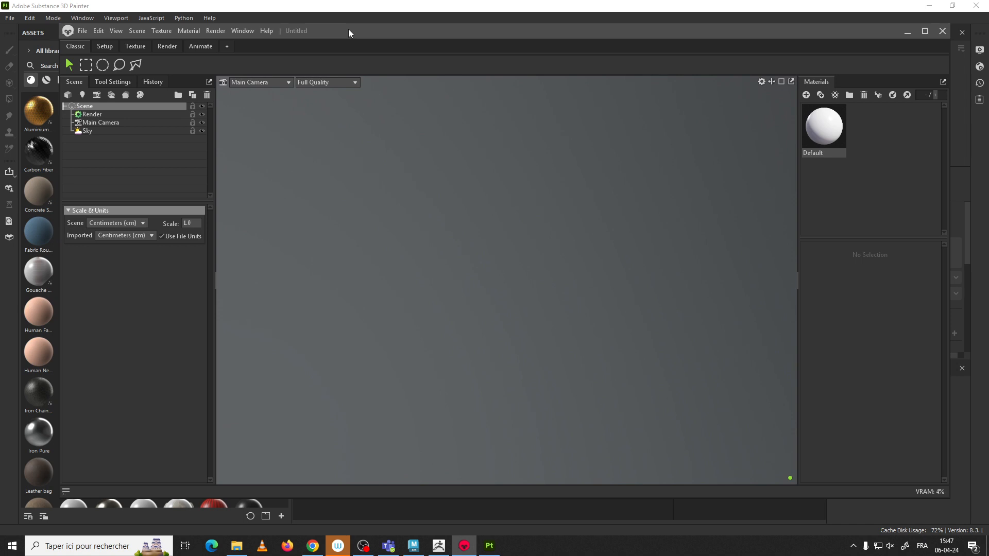
{"action": "left_click_drag", "start_coordinate": [348, 29], "coordinate": [395, 36]}
{"action": "left_click", "coordinate": [394, 35]}
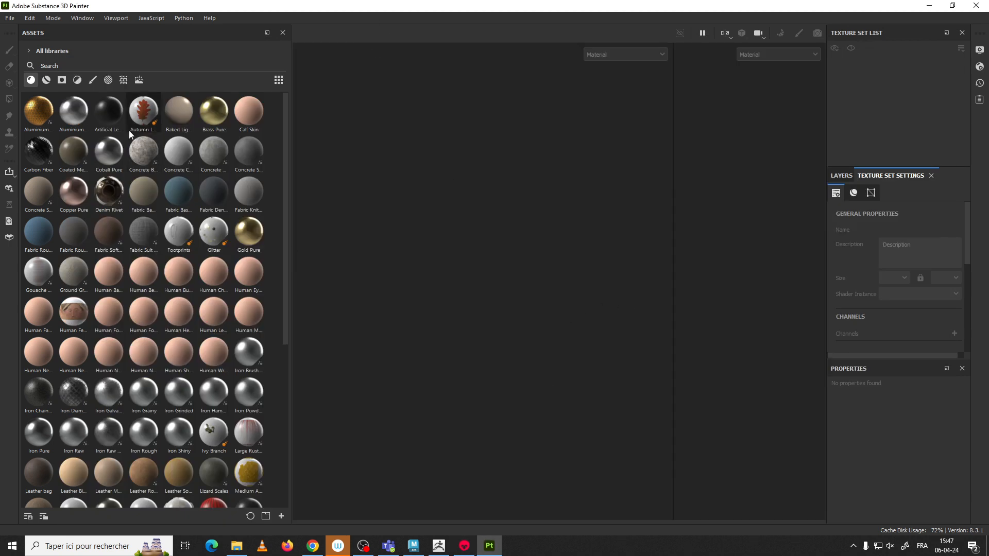
- Start a new project with the ASM - PBR Metallic Roughness template and the mesh Backing_Low.fbx from the B2c1/Low folder
{"action": "left_click", "coordinate": [11, 19]}
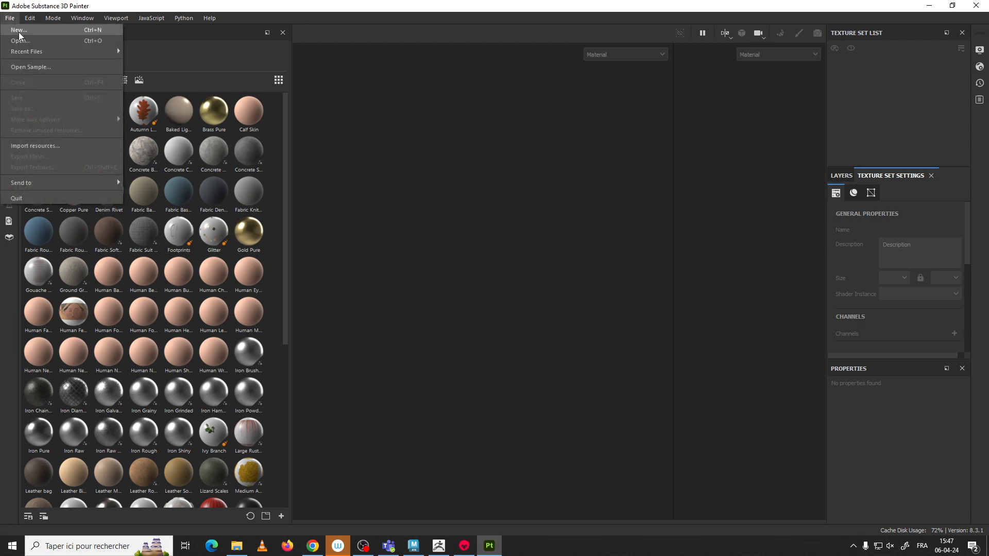
{"action": "left_click", "coordinate": [19, 31]}
{"action": "left_click", "coordinate": [481, 140]}
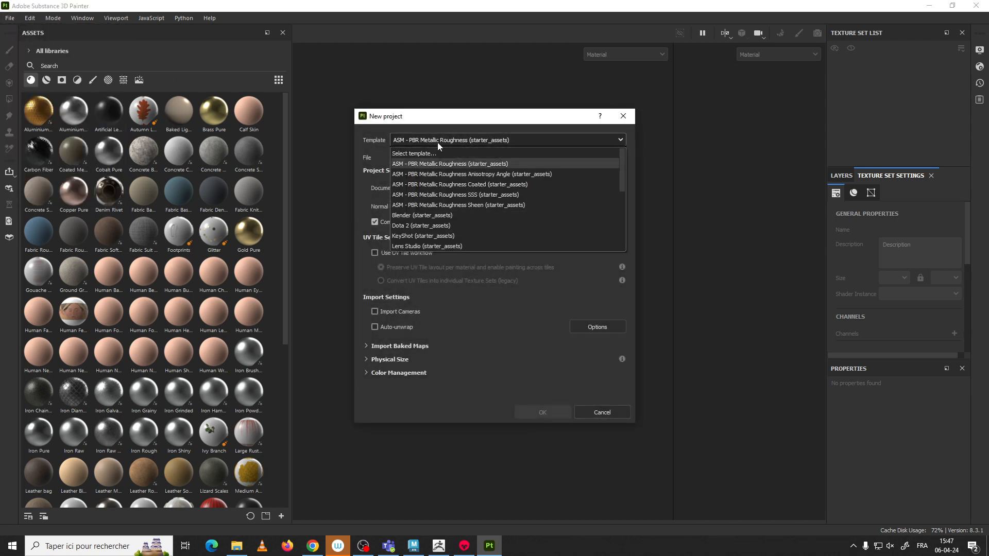
{"action": "left_click", "coordinate": [469, 163]}
{"action": "left_click", "coordinate": [614, 157]}
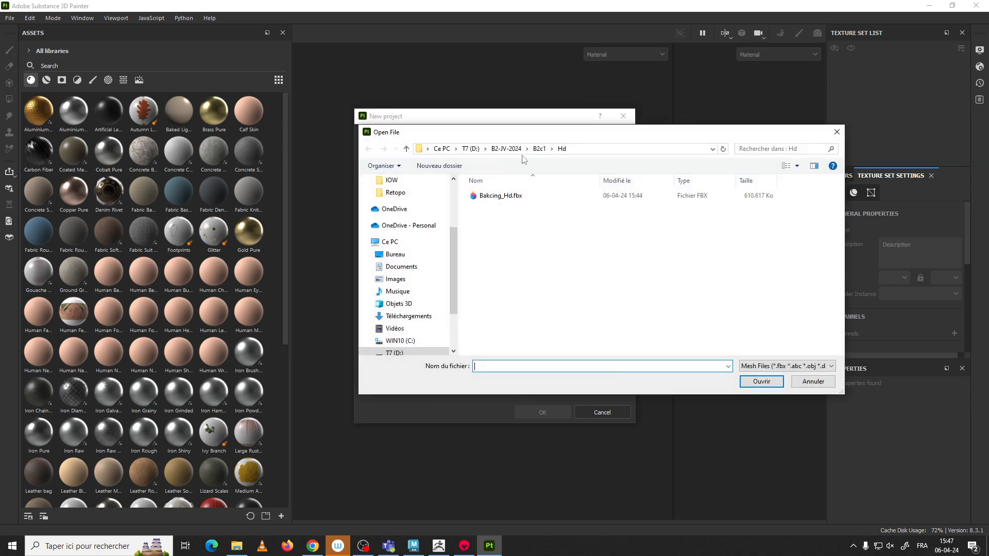
{"action": "left_click", "coordinate": [539, 149]}
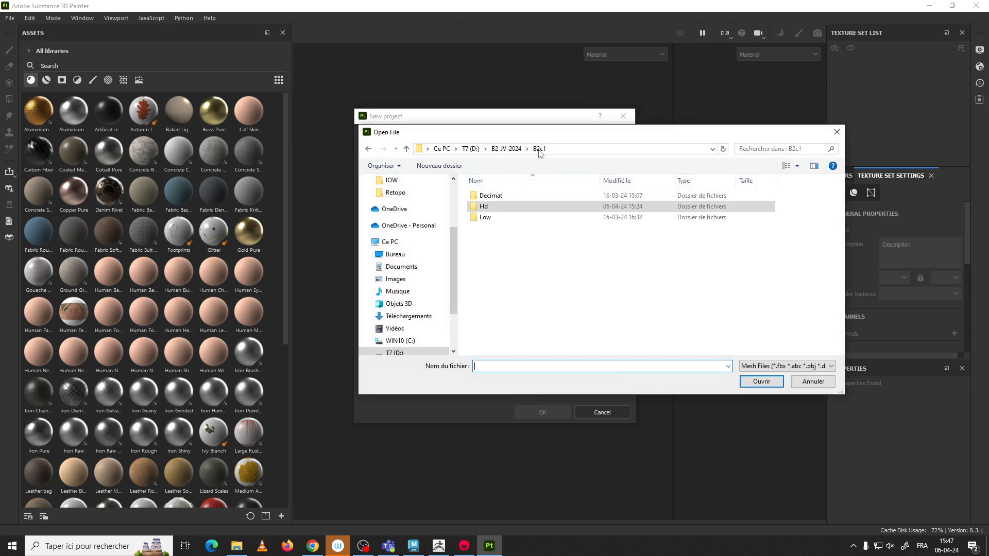
{"action": "double_click", "coordinate": [486, 217]}
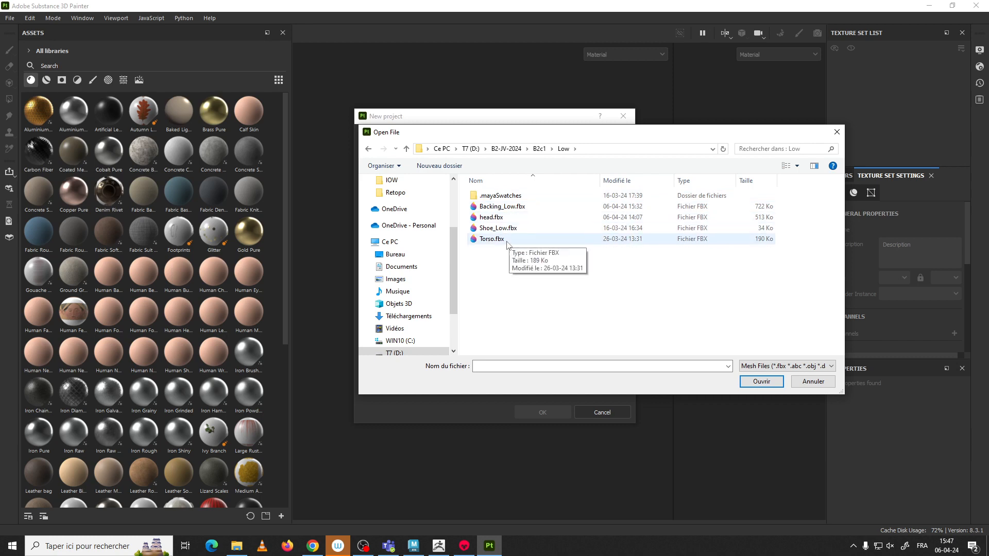
{"action": "double_click", "coordinate": [503, 206]}
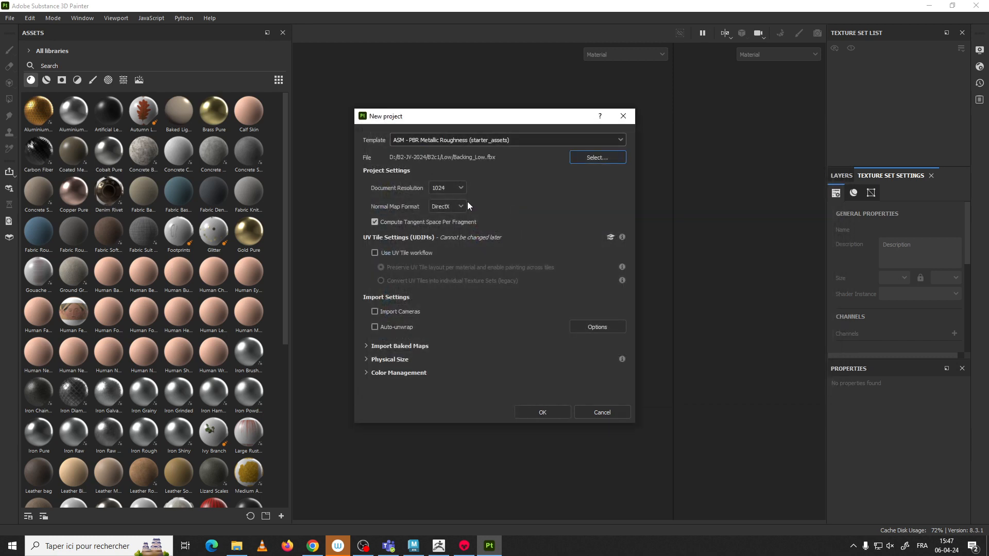
- Set the document resolution to 2048, keep the DirectX normal format, disable Compute Tangent Space Per Fragment and create the project
{"action": "left_click", "coordinate": [446, 187]}
{"action": "left_click", "coordinate": [446, 240]}
{"action": "left_click", "coordinate": [456, 208]}
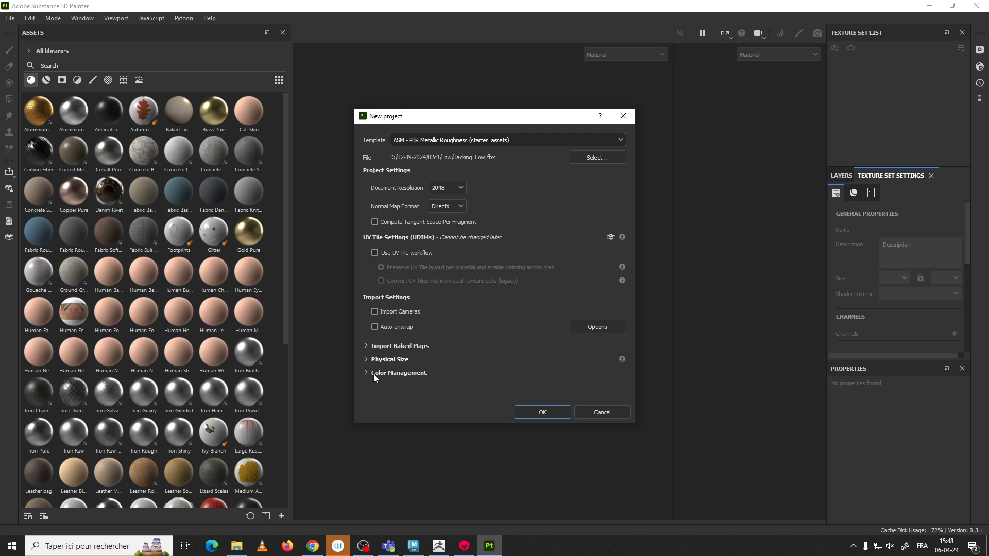
{"action": "left_click", "coordinate": [543, 412]}
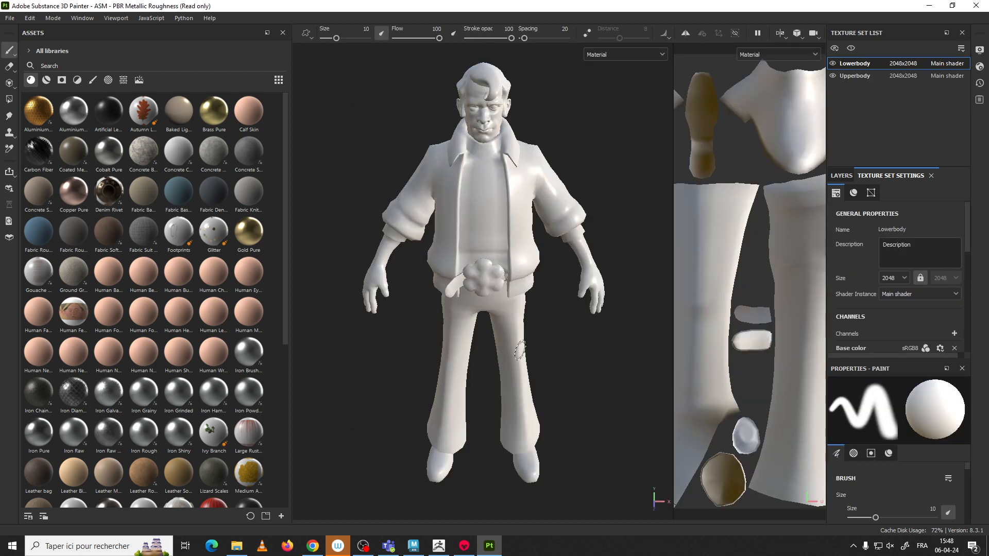
- Enlarge the UV view, widen the texture set area and display the UV layout of the Upperbody texture set
{"action": "mouse_move", "coordinate": [592, 232]}
{"action": "left_mouse_down", "text": "alt"}
{"action": "mouse_move", "coordinate": [596, 149]}
{"action": "mouse_move", "coordinate": [589, 169]}
{"action": "left_mouse_up", "text": "alt"}
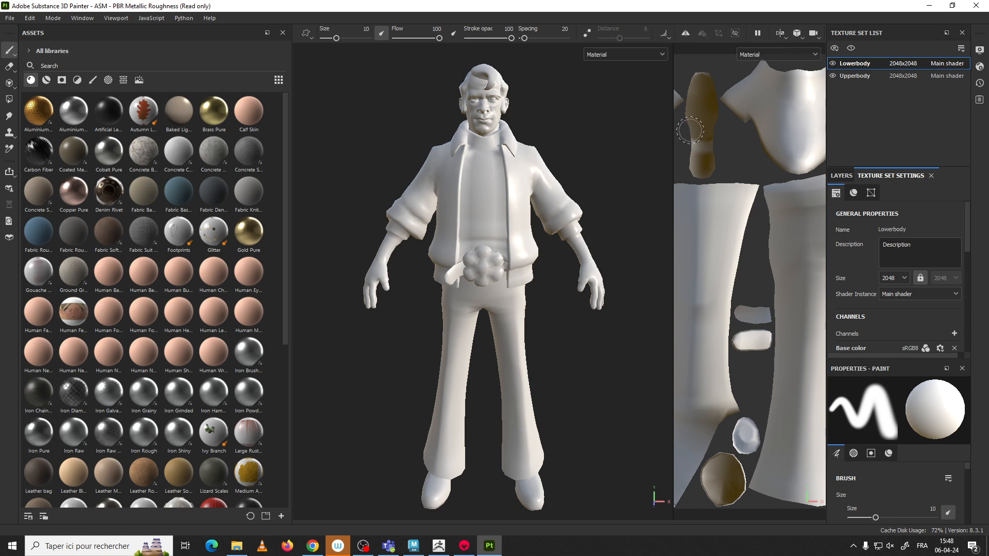
{"action": "left_click_drag", "start_coordinate": [673, 134], "coordinate": [546, 136]}
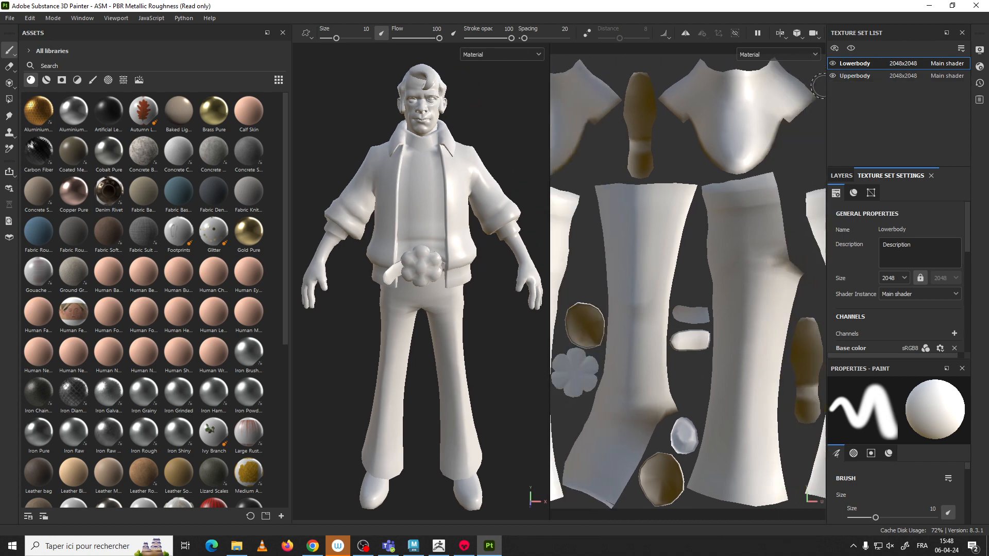
{"action": "left_click_drag", "start_coordinate": [827, 88], "coordinate": [743, 89]}
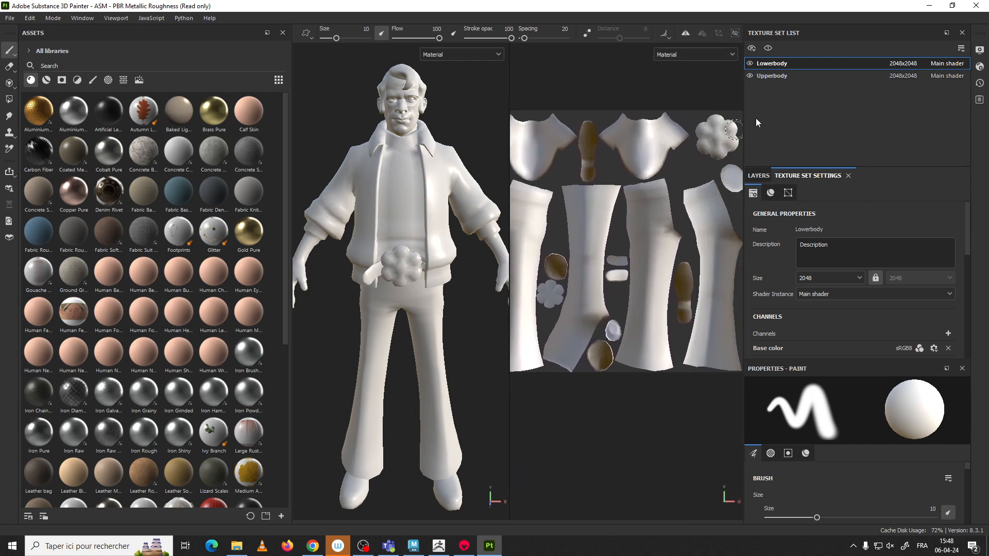
{"action": "left_click", "coordinate": [771, 76]}
{"action": "mouse_move", "coordinate": [536, 139]}
{"action": "middle_mouse_down", "text": "alt"}
{"action": "mouse_move", "coordinate": [585, 130]}
{"action": "mouse_move", "coordinate": [481, 134]}
{"action": "mouse_move", "coordinate": [543, 135]}
{"action": "middle_mouse_up", "text": "alt"}
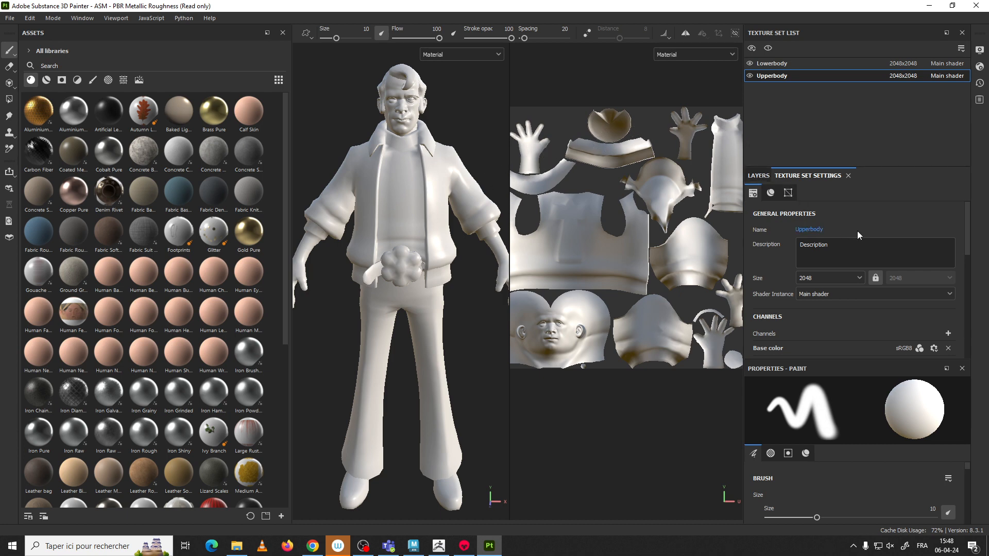
- Find the mesh map section of the Upperbody texture set settings and open the mesh map baking mode
{"action": "scroll", "coordinate": [857, 231], "scroll_direction": "down", "scroll_amount": 1}
{"action": "scroll", "coordinate": [814, 228], "scroll_direction": "down", "scroll_amount": 7}
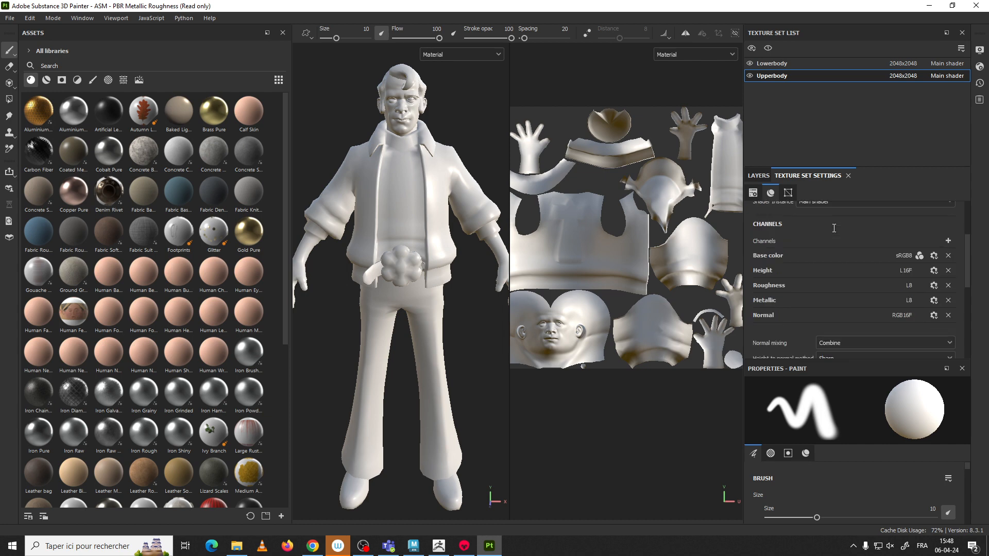
{"action": "scroll", "coordinate": [840, 211], "scroll_direction": "up", "scroll_amount": 6}
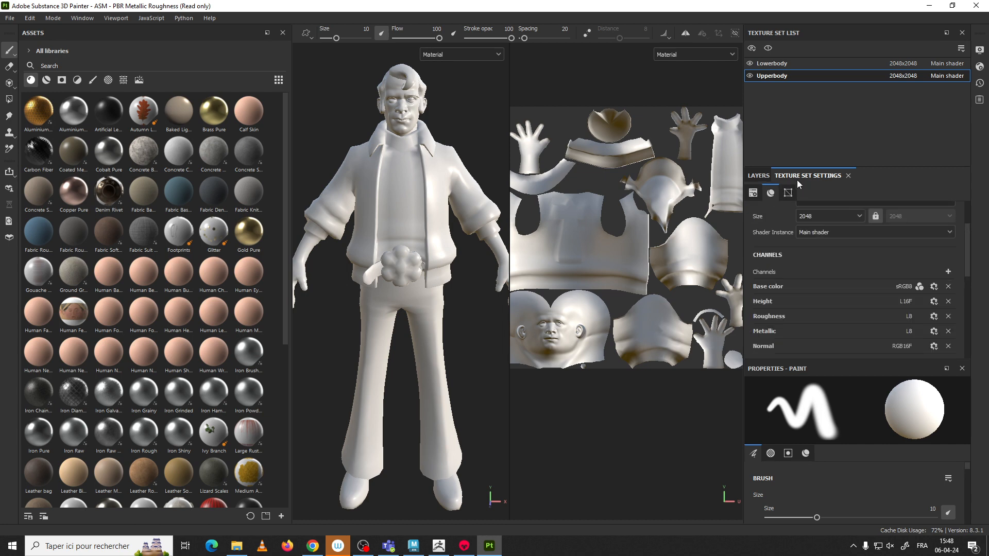
{"action": "scroll", "coordinate": [860, 233], "scroll_direction": "down", "scroll_amount": 4}
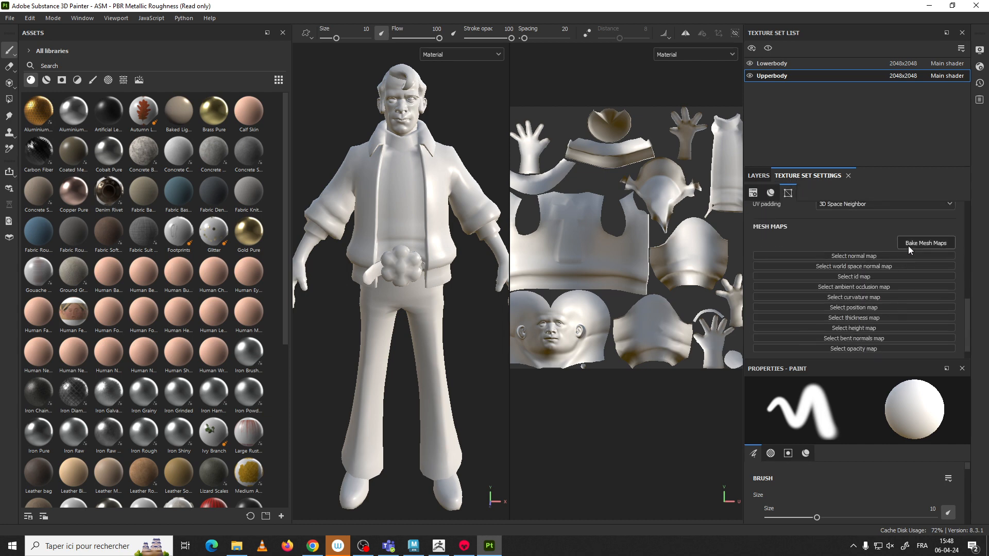
{"action": "left_click", "coordinate": [914, 243]}
{"action": "key", "text": "1"}
{"action": "left_click", "coordinate": [912, 244]}
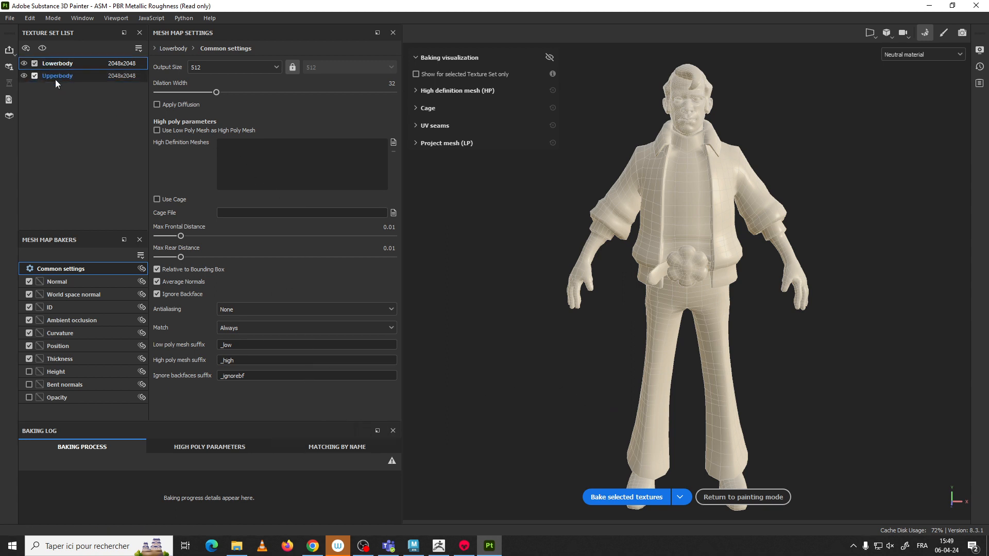
- Disable every mesh map baker except Normal for the Lowerbody texture set
{"action": "left_click", "coordinate": [61, 63]}
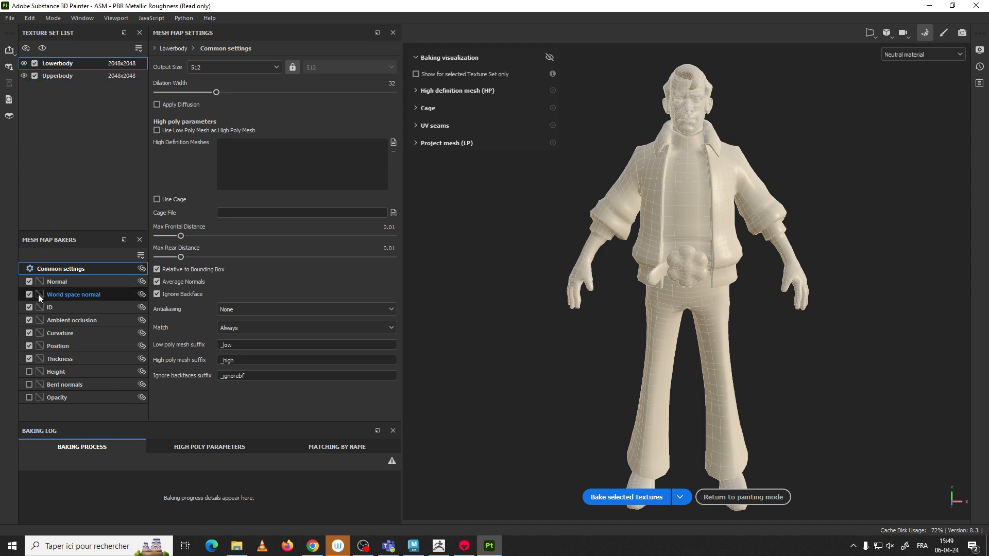
{"action": "left_click", "coordinate": [29, 307]}
{"action": "left_click", "coordinate": [30, 320]}
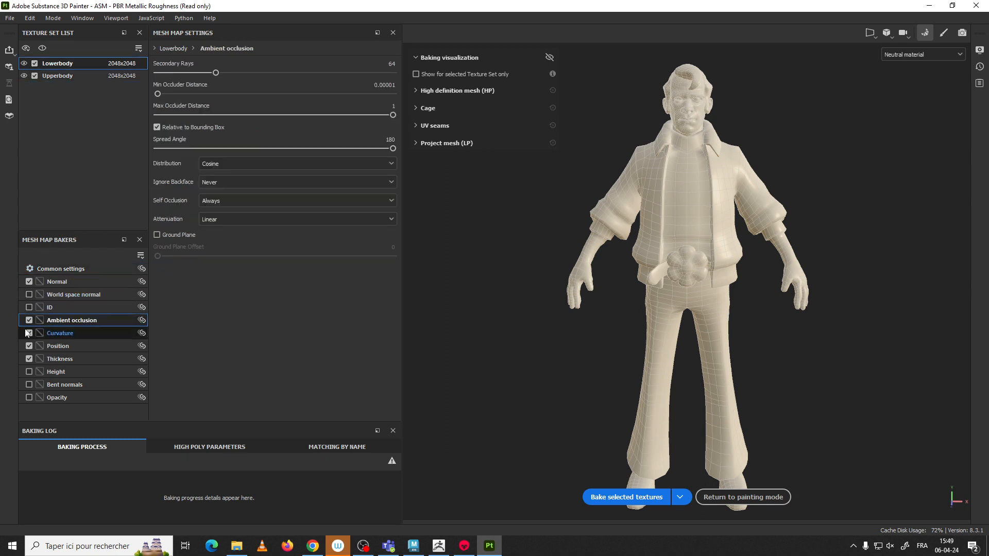
{"action": "left_click", "coordinate": [29, 333]}
{"action": "left_click", "coordinate": [30, 344]}
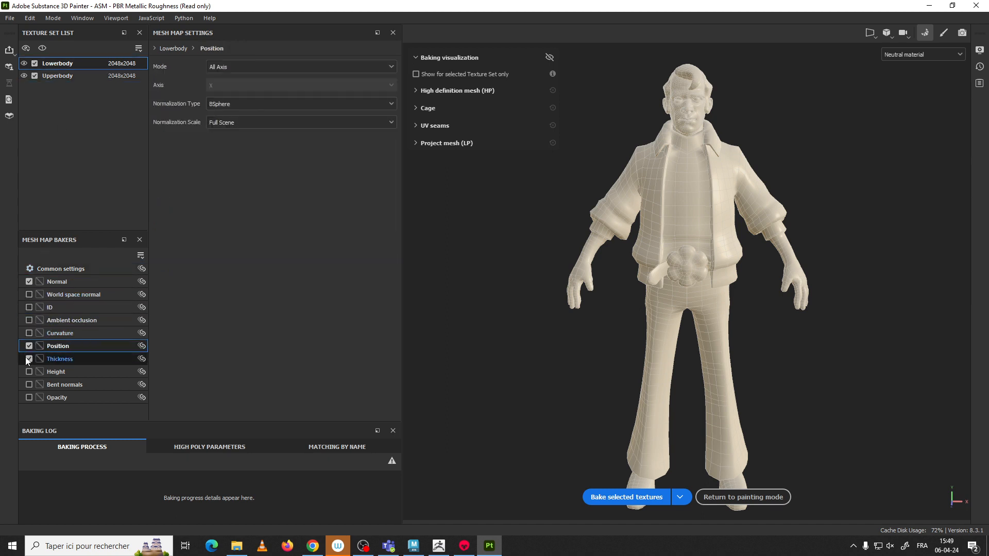
{"action": "left_click", "coordinate": [29, 358]}
{"action": "left_click", "coordinate": [30, 346]}
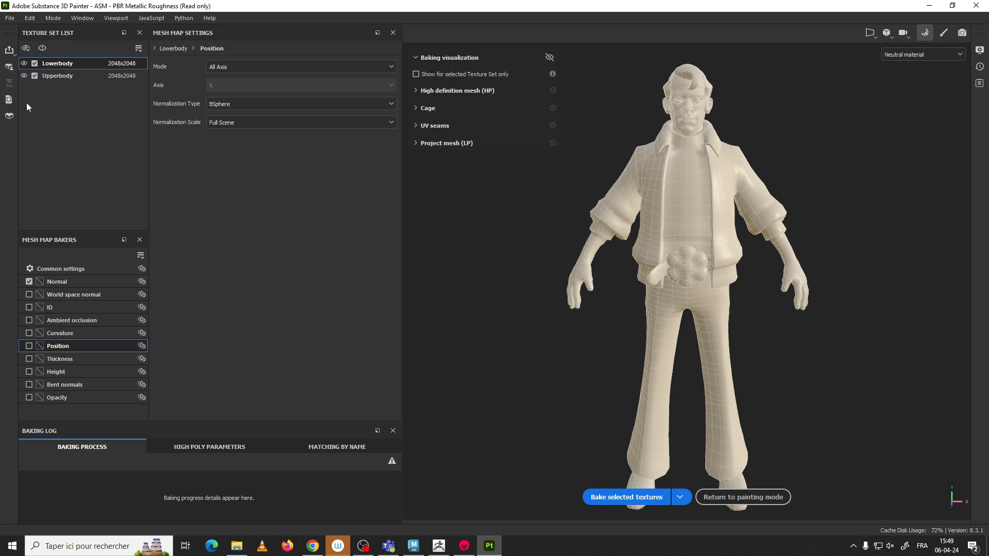
- Turn off all bakers of the Upperbody texture set so that only the Normal map is baked
{"action": "left_click", "coordinate": [54, 78]}
{"action": "left_click", "coordinate": [27, 363]}
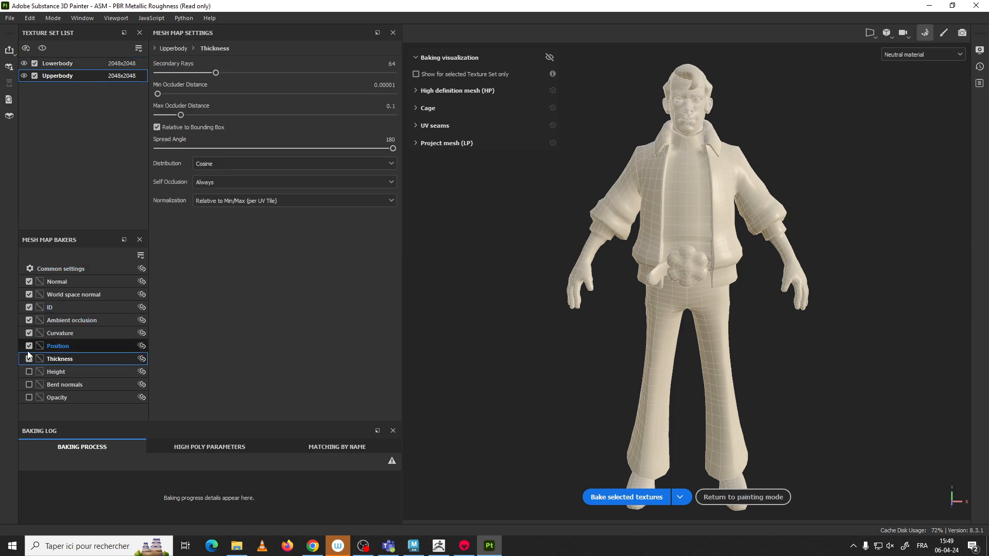
{"action": "left_click", "coordinate": [26, 351]}
{"action": "left_click", "coordinate": [27, 359]}
{"action": "left_click", "coordinate": [29, 346]}
{"action": "left_click", "coordinate": [29, 333]}
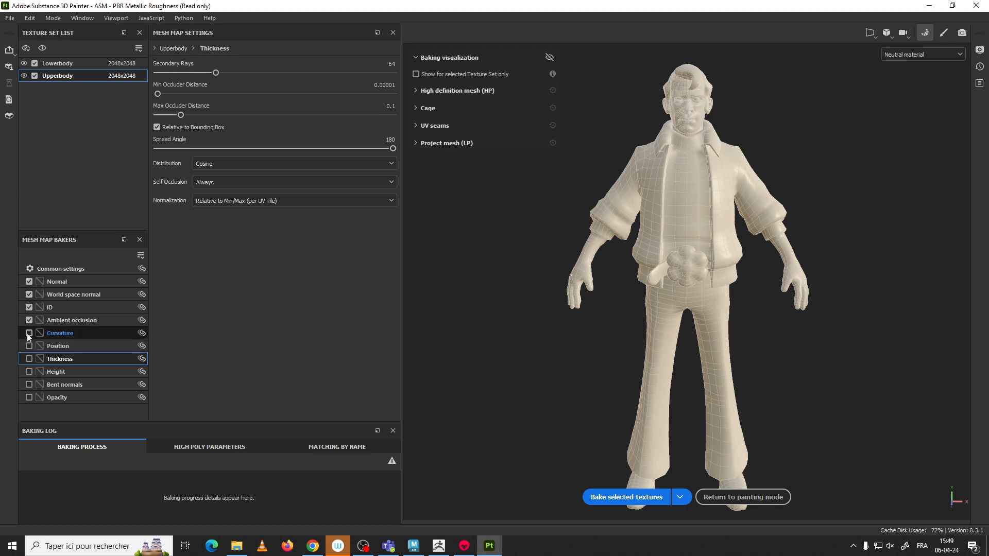
{"action": "left_click", "coordinate": [29, 320]}
{"action": "left_click", "coordinate": [28, 308]}
{"action": "left_click", "coordinate": [29, 294]}
{"action": "left_click", "coordinate": [79, 281]}
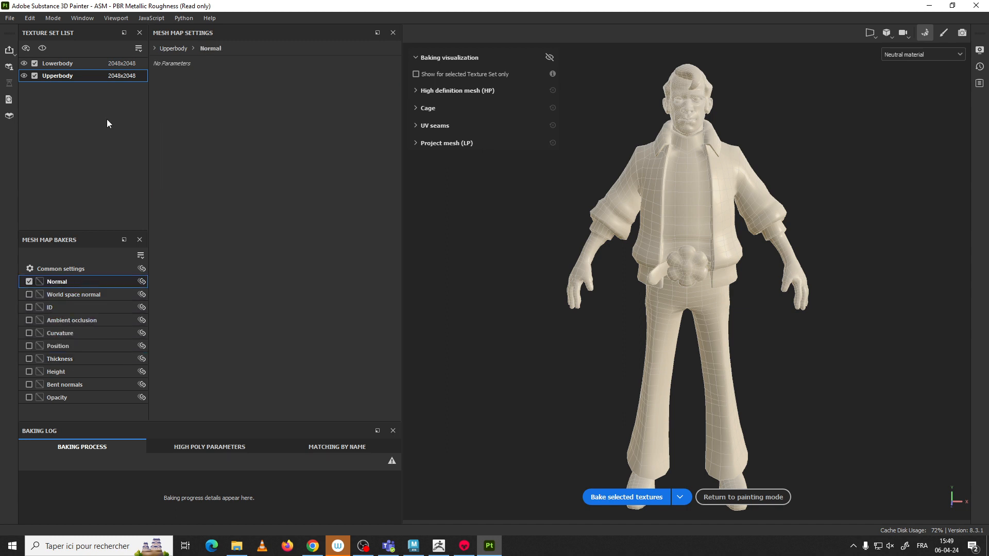
- Set the output size to 2048 in the common bake settings of the Lowerbody texture set
{"action": "left_click", "coordinate": [79, 64]}
{"action": "left_click", "coordinate": [91, 73]}
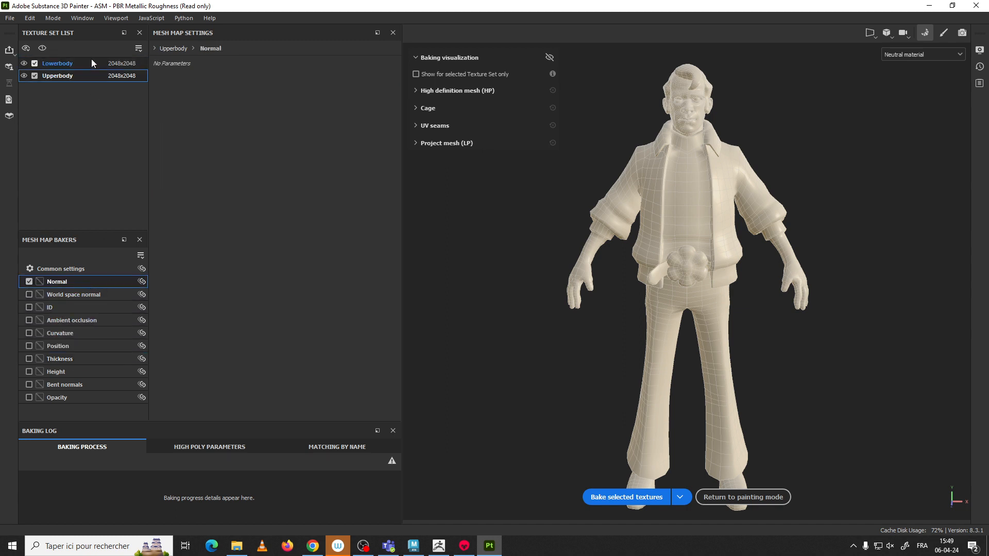
{"action": "left_click", "coordinate": [91, 63]}
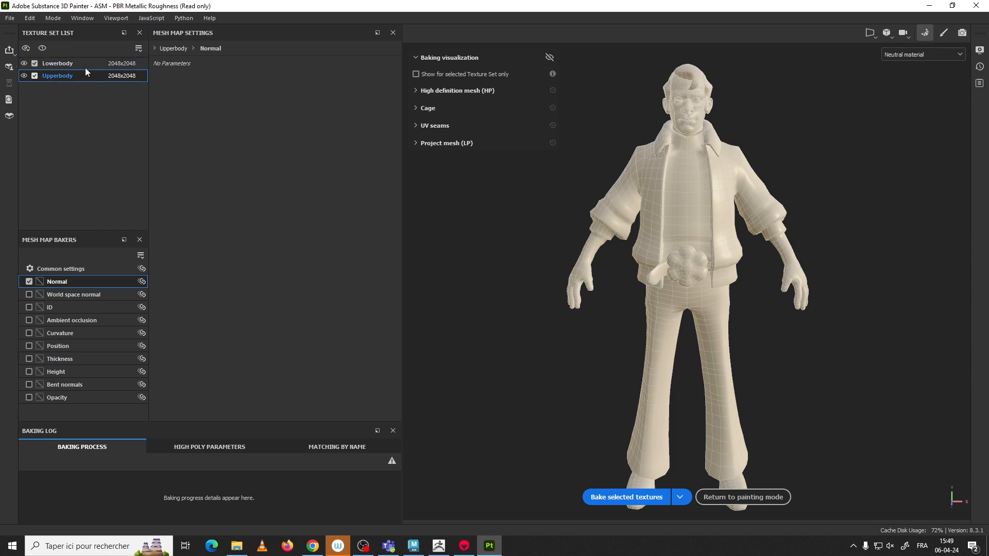
{"action": "left_click", "coordinate": [73, 268]}
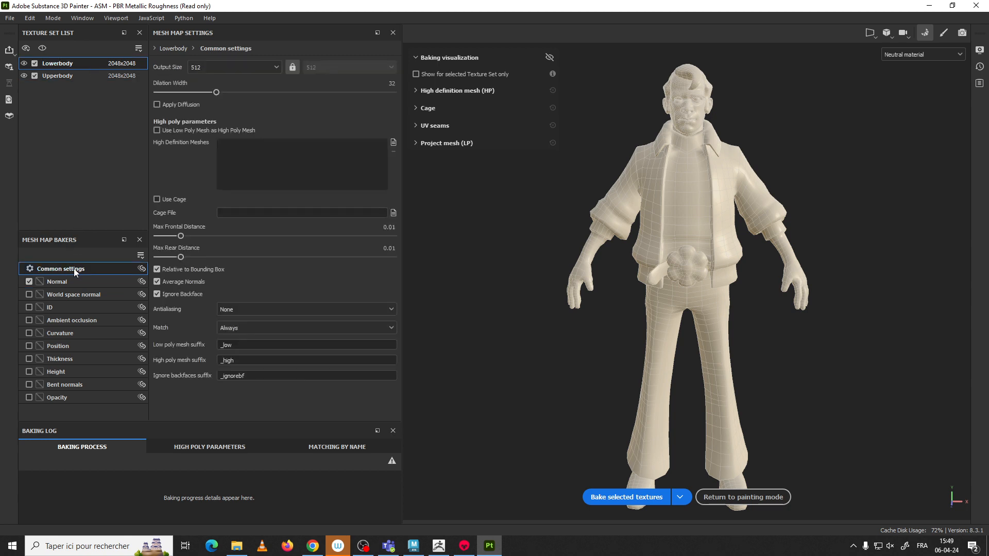
{"action": "left_click", "coordinate": [264, 69]}
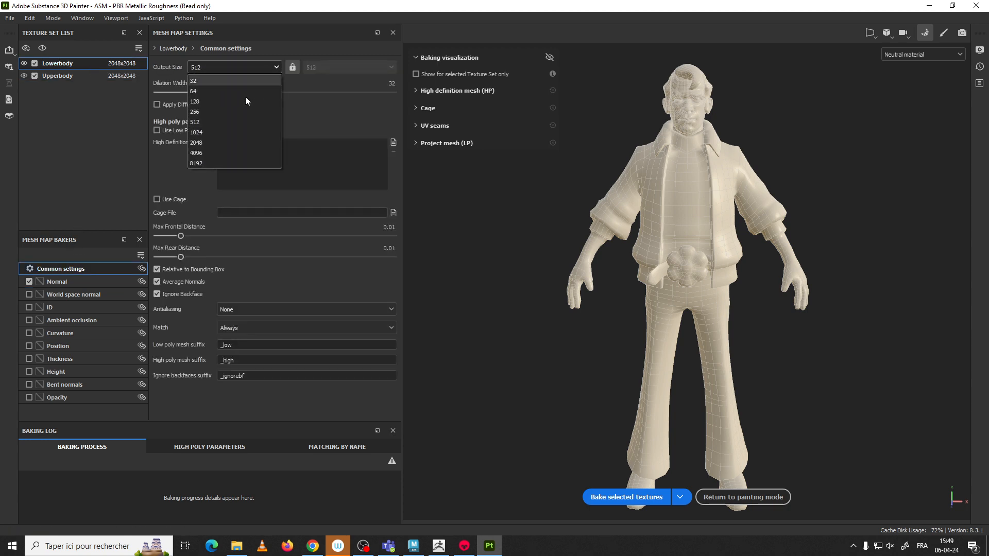
{"action": "left_click", "coordinate": [228, 145]}
- Try an output size of 4096 for the Lowerbody bake and set it back to 2048
{"action": "left_click", "coordinate": [229, 70]}
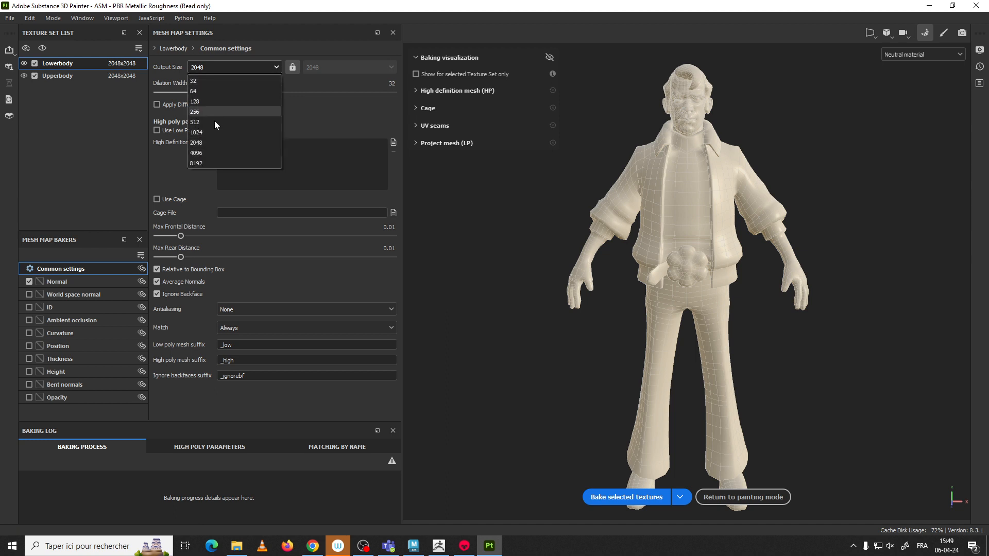
{"action": "left_click", "coordinate": [203, 156]}
{"action": "left_click", "coordinate": [220, 71]}
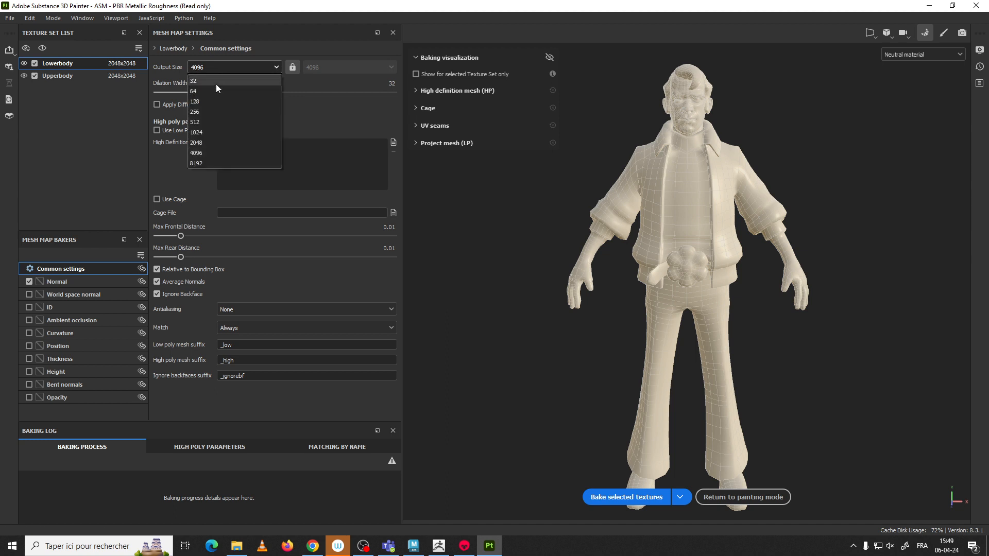
{"action": "left_click", "coordinate": [202, 143]}
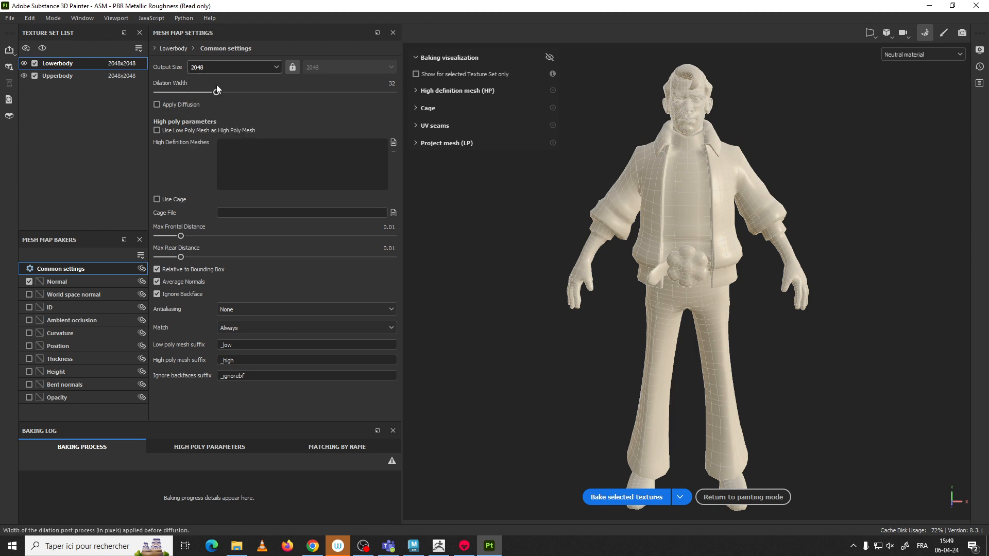
- Keep the Lowerbody output size at 2048 and load Bakcing_Hd.fbx from the Hd folder as the high definition mesh
{"action": "left_click", "coordinate": [234, 65]}
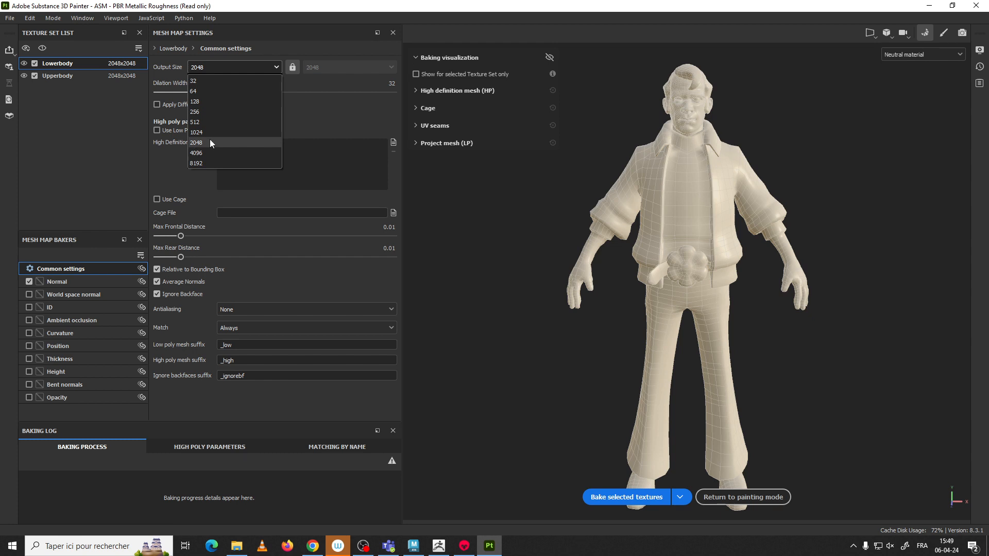
{"action": "left_click", "coordinate": [211, 143]}
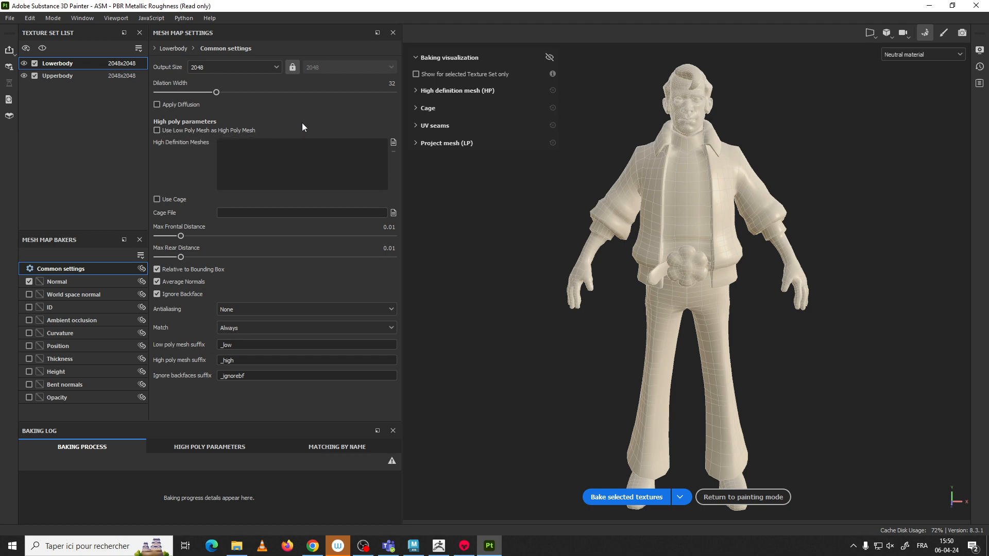
{"action": "left_click", "coordinate": [394, 143]}
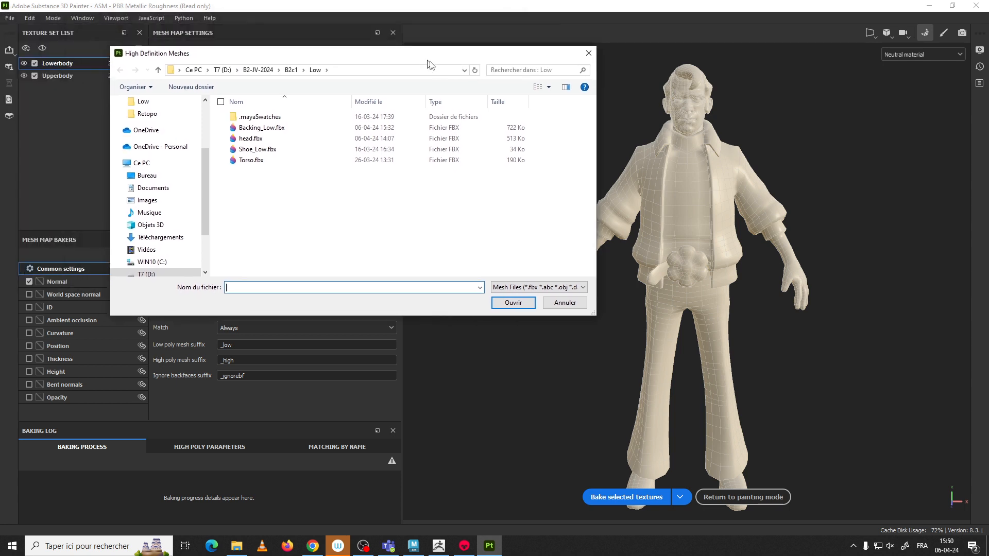
{"action": "left_click", "coordinate": [294, 71]}
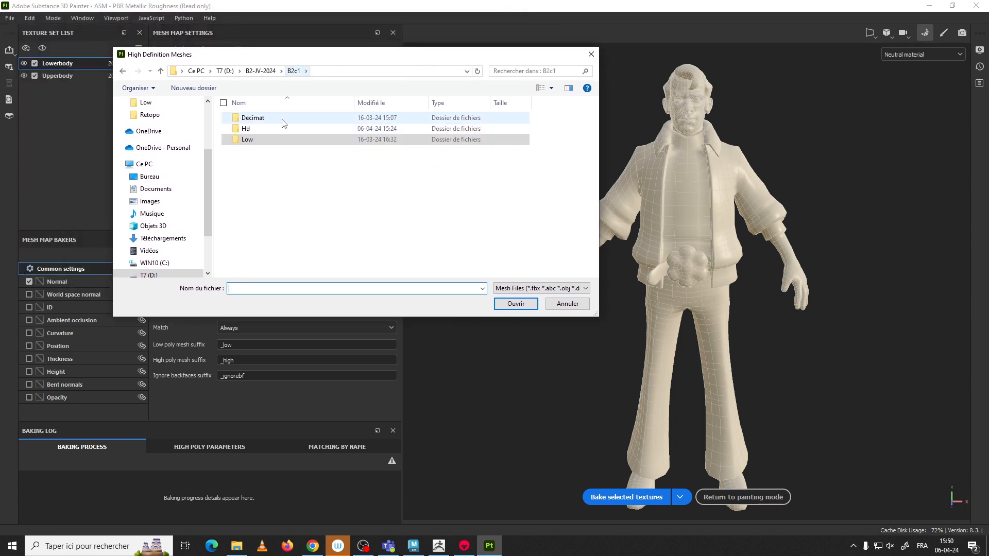
{"action": "double_click", "coordinate": [278, 128]}
{"action": "double_click", "coordinate": [268, 121]}
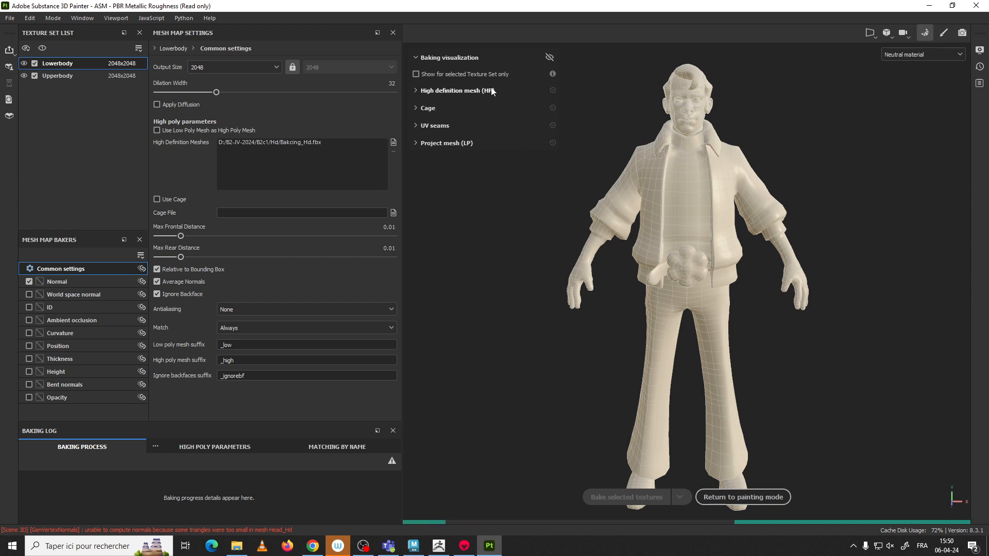
- Expand the Cage visualization settings and examine the cage around the jacket's sleeve, shoulder and collar
{"action": "left_click", "coordinate": [415, 108]}
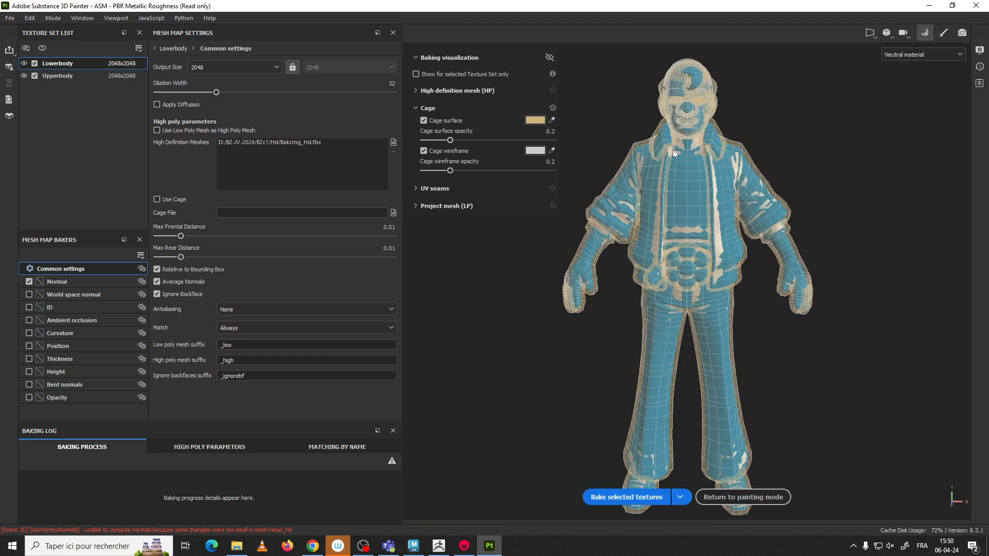
{"action": "scroll", "coordinate": [625, 160], "scroll_direction": "up", "scroll_amount": 5}
{"action": "scroll", "coordinate": [628, 88], "scroll_direction": "up", "scroll_amount": 2}
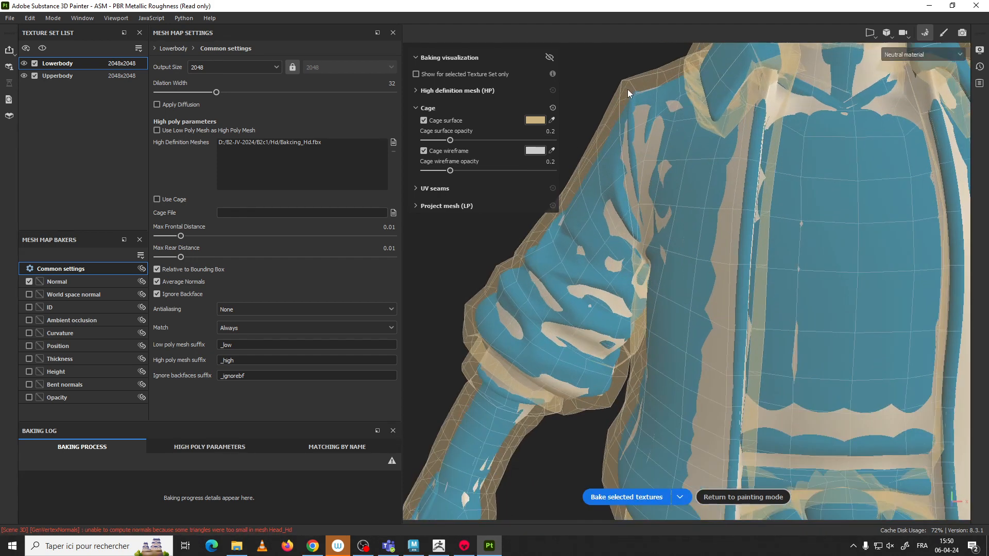
{"action": "middle_click_drag", "start_coordinate": [632, 122], "coordinate": [648, 285]}
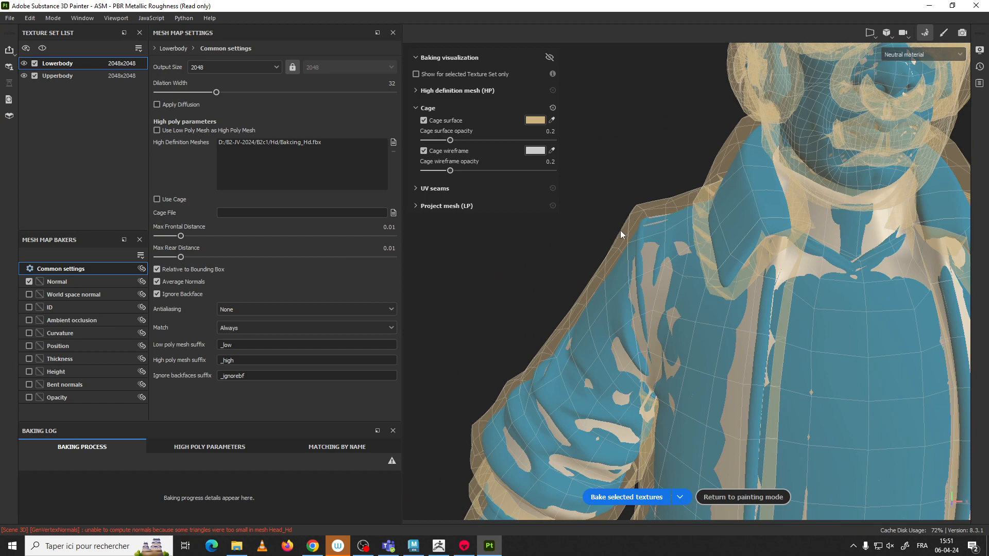
- Try Max Frontal Distance values of 0.0069, 0.008 and 0.0093, and set it back to 0.01
{"action": "mouse_move", "coordinate": [181, 236]}
{"action": "left_mouse_down"}
{"action": "mouse_move", "coordinate": [204, 235]}
{"action": "mouse_move", "coordinate": [177, 236]}
{"action": "left_mouse_up"}
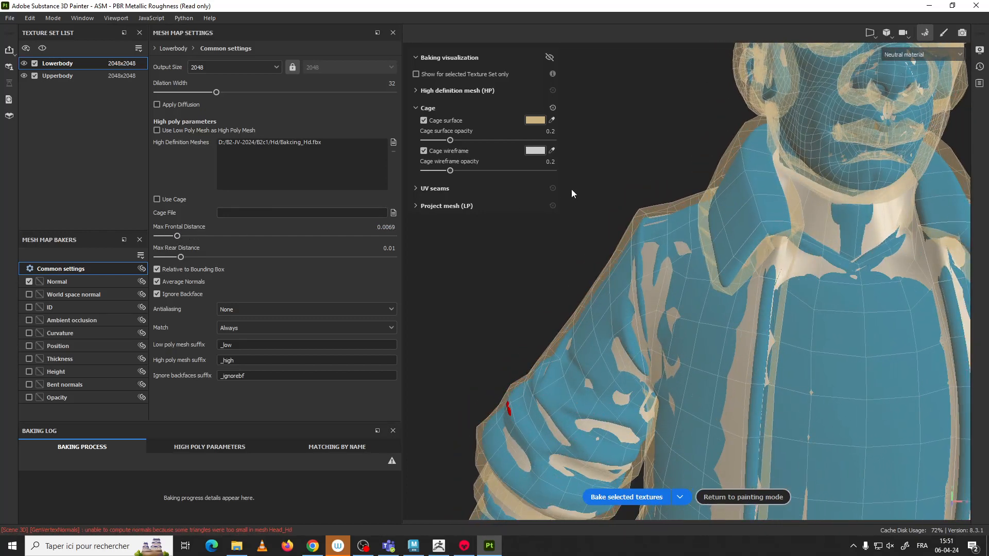
{"action": "scroll", "coordinate": [696, 266], "scroll_direction": "down", "scroll_amount": 4}
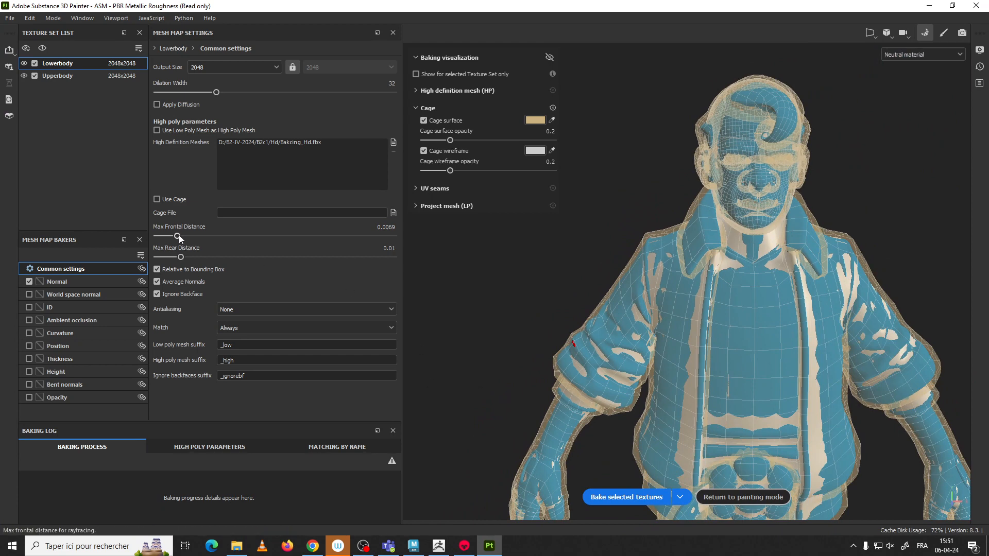
{"action": "left_click_drag", "start_coordinate": [177, 236], "coordinate": [179, 236]}
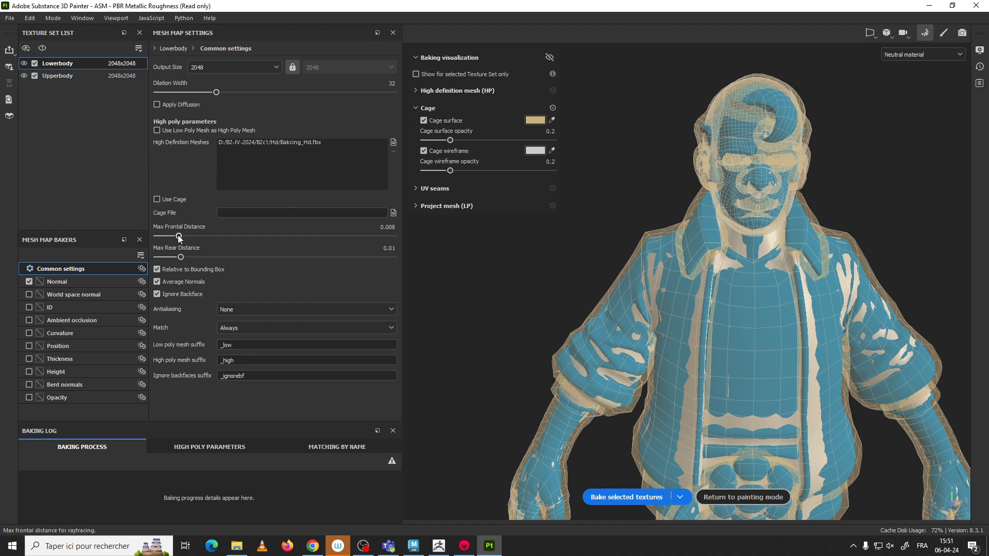
{"action": "left_click_drag", "start_coordinate": [178, 237], "coordinate": [180, 236]}
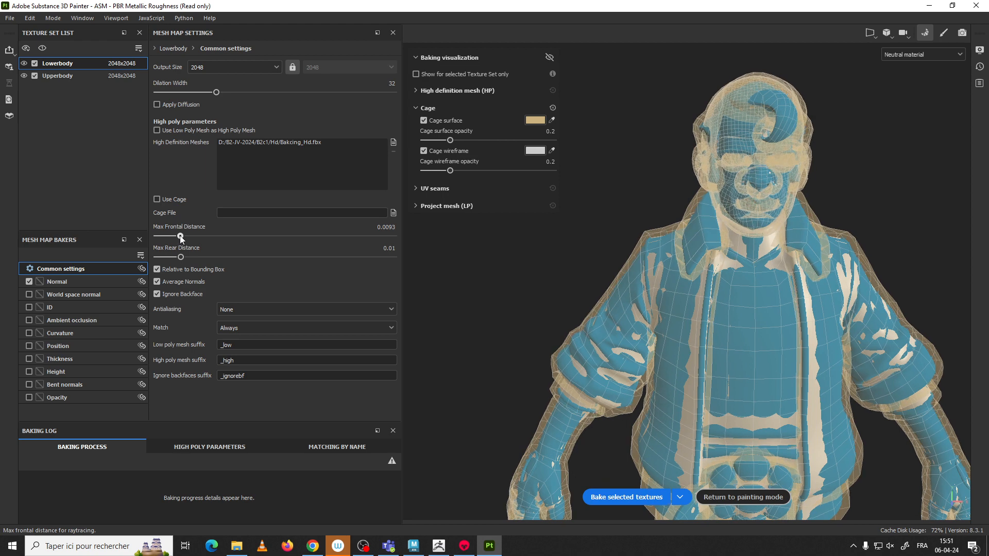
{"action": "left_click", "coordinate": [375, 225]}
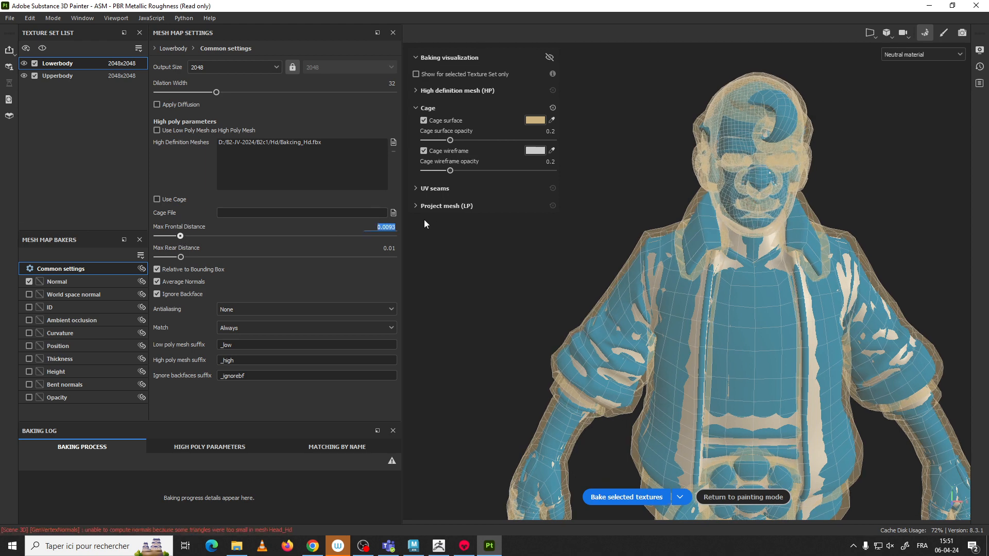
{"action": "type", "text": "0.01"}
{"action": "key", "text": "Return"}
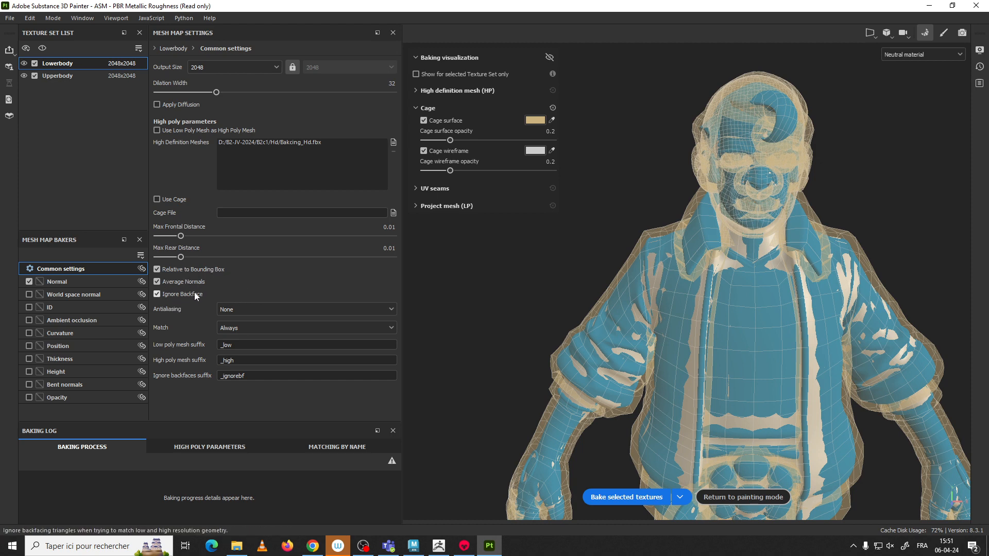
- Set the antialiasing in the common bake settings to Supersampling 64x
{"action": "left_click", "coordinate": [232, 310]}
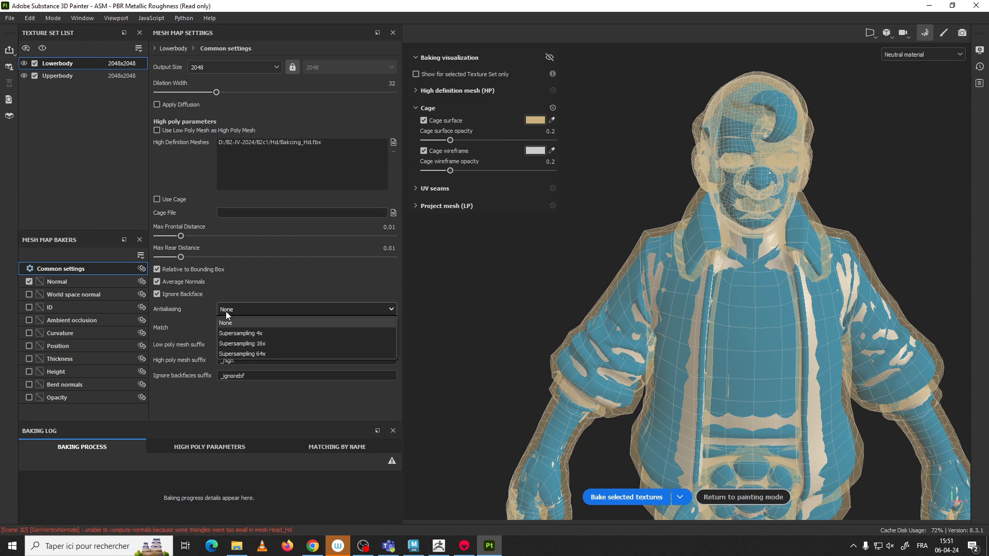
{"action": "left_click", "coordinate": [249, 352]}
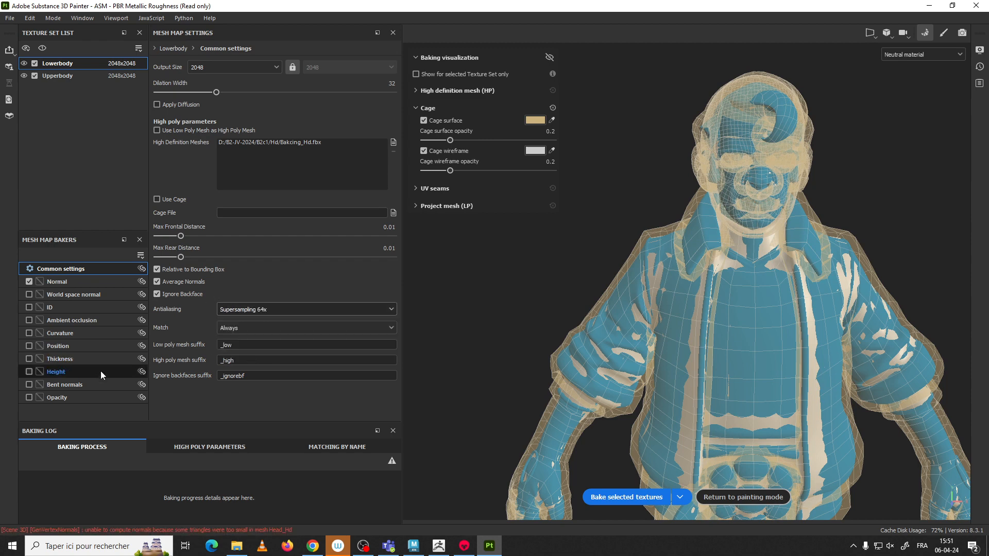
- Try the By Mesh Name match mode and switch the matching back to Always
{"action": "left_click", "coordinate": [233, 328]}
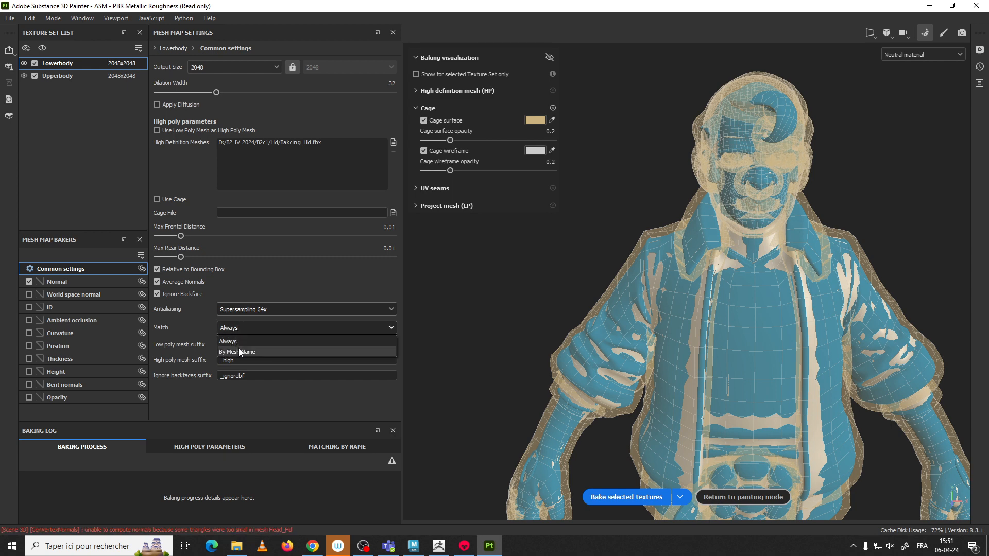
{"action": "left_click", "coordinate": [239, 351]}
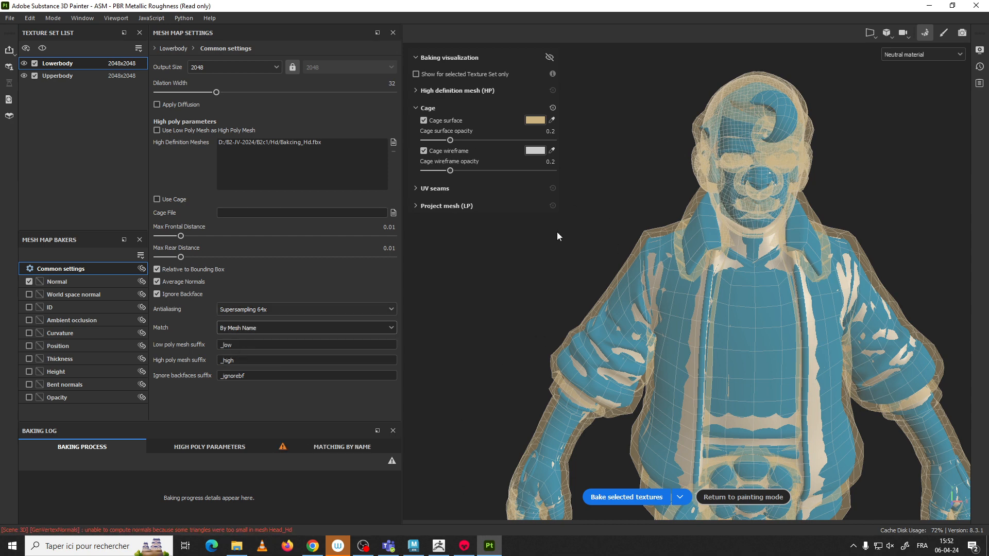
{"action": "left_click", "coordinate": [257, 326]}
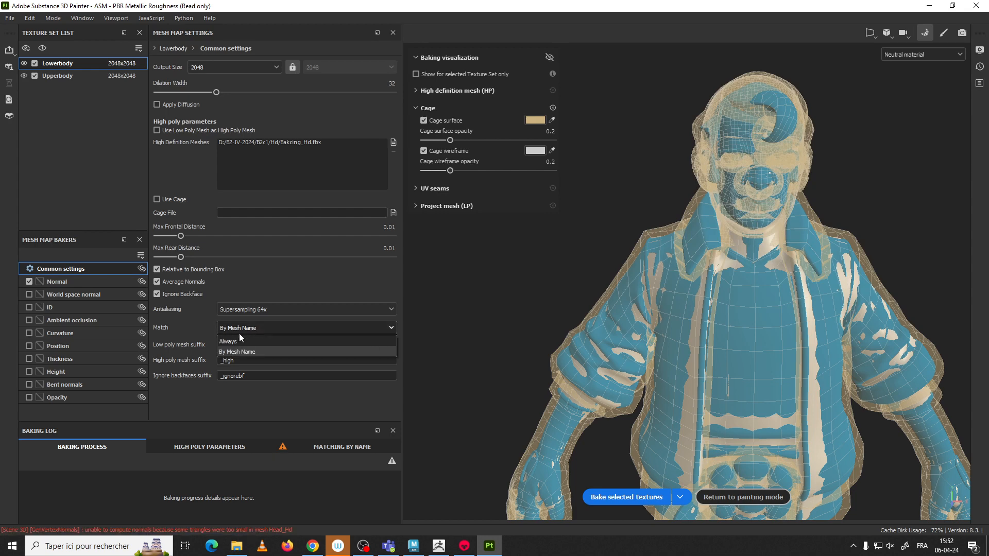
{"action": "left_click", "coordinate": [241, 341]}
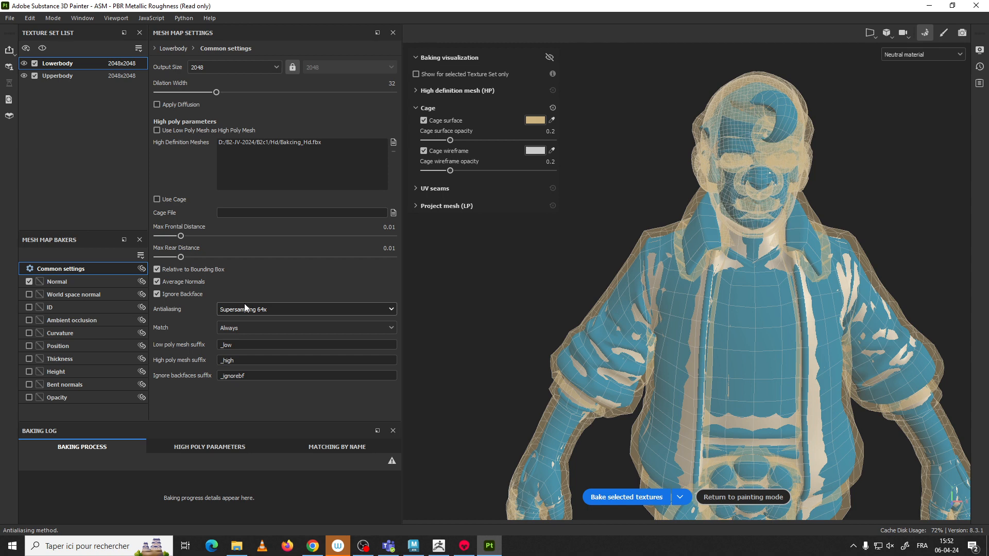
- Set the match mode to By Mesh Name and change the low poly mesh suffix to _Low
{"action": "left_click", "coordinate": [243, 326]}
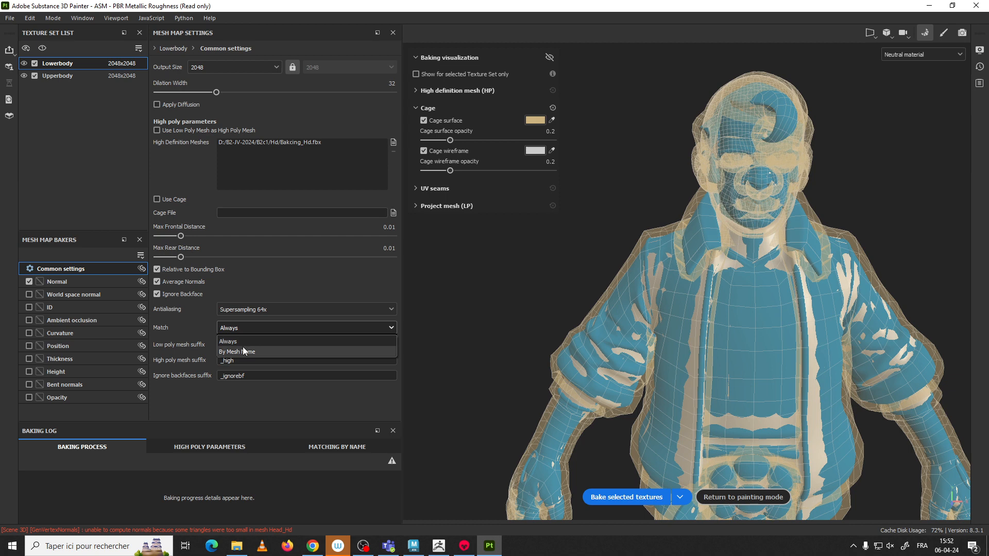
{"action": "left_click", "coordinate": [241, 352]}
{"action": "left_click", "coordinate": [233, 344]}
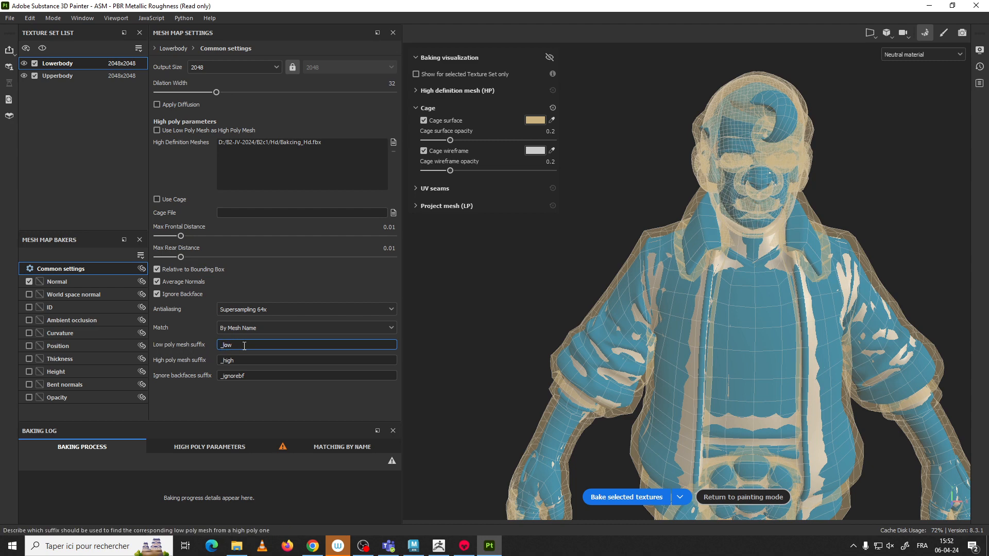
{"action": "left_click_drag", "start_coordinate": [236, 346], "coordinate": [224, 345]}
{"action": "key", "text": "BackSpace"}
{"action": "type", "text": "Low"}
- Change the high poly mesh suffix to _Hd in the common bake settings
{"action": "left_click", "coordinate": [250, 361]}
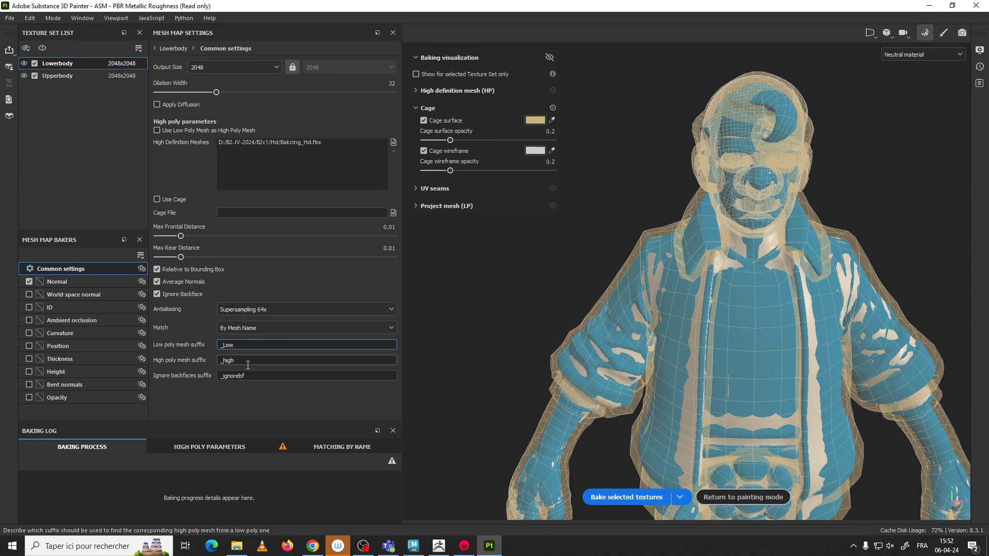
{"action": "key", "text": "BackSpace"}
{"action": "key", "text": "BackSpace"}
{"action": "key", "text": "BackSpace"}
{"action": "key", "text": "BackSpace"}
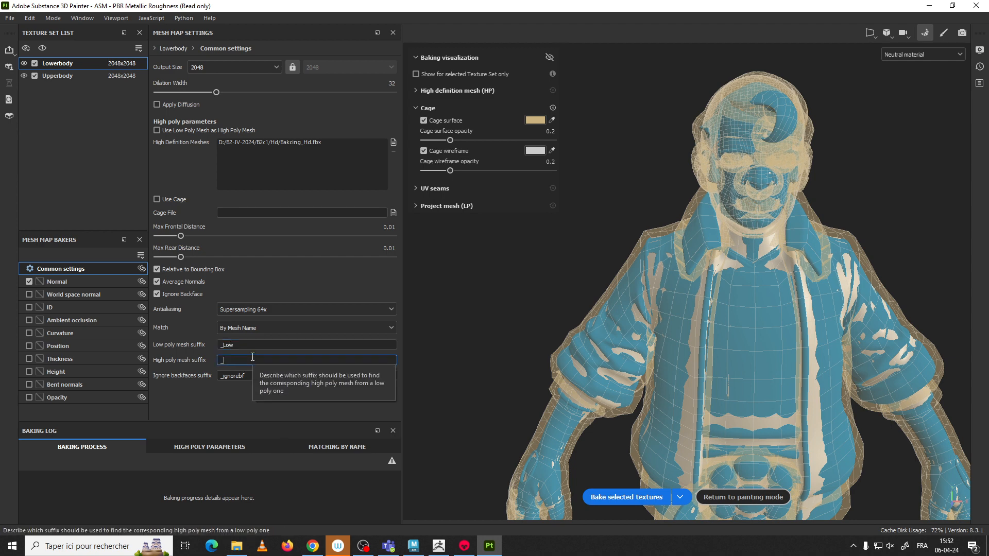
{"action": "type", "text": "Hd"}
{"action": "left_click", "coordinate": [290, 406]}
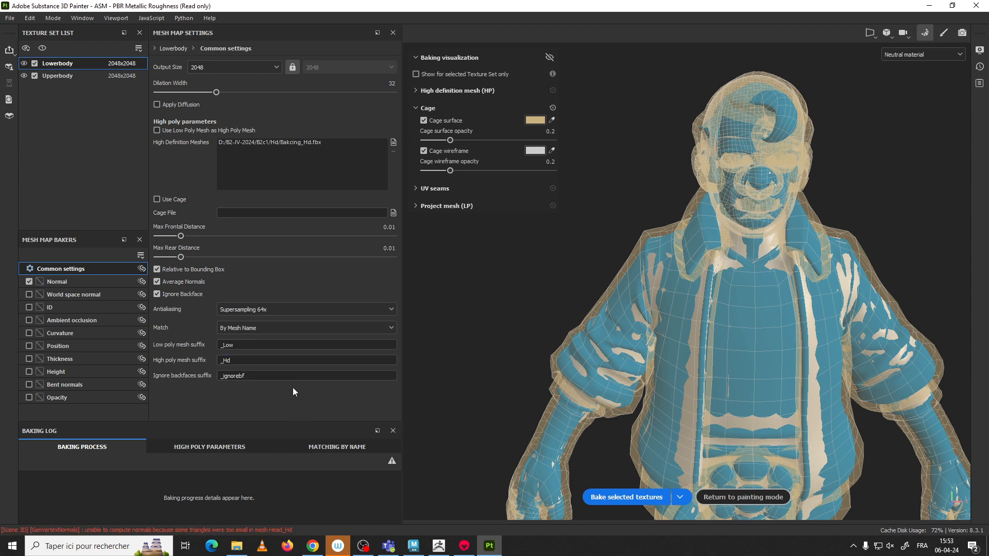
- Check the low-to-high mesh pairs in the baking log's name matching list, enlarging the log temporarily
{"action": "left_click", "coordinate": [329, 449]}
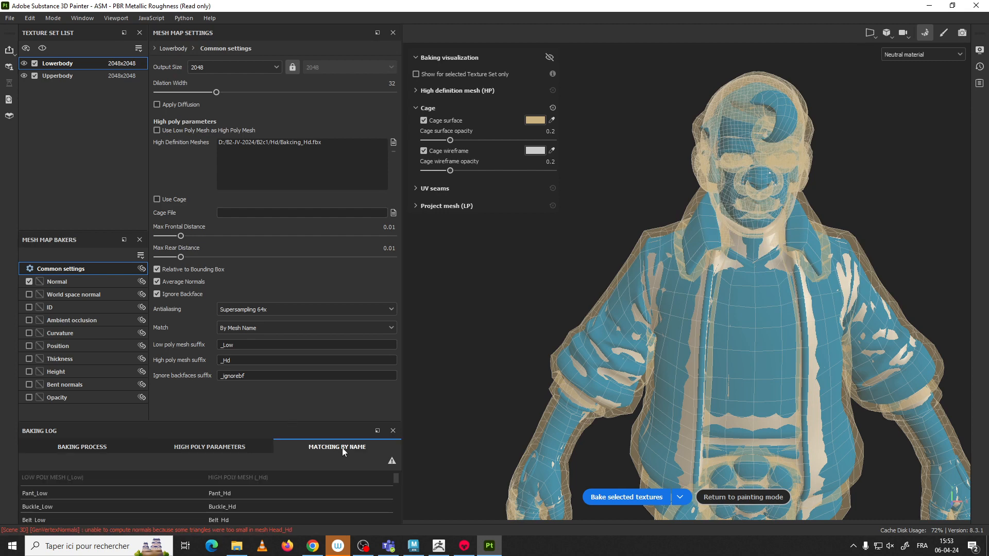
{"action": "left_click_drag", "start_coordinate": [253, 421], "coordinate": [241, 182]}
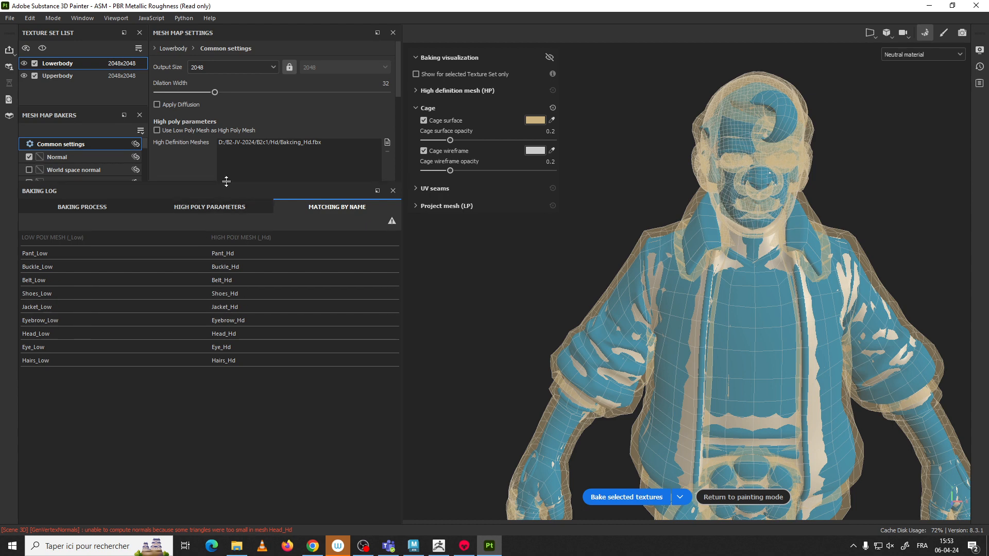
{"action": "left_click_drag", "start_coordinate": [226, 181], "coordinate": [216, 446]}
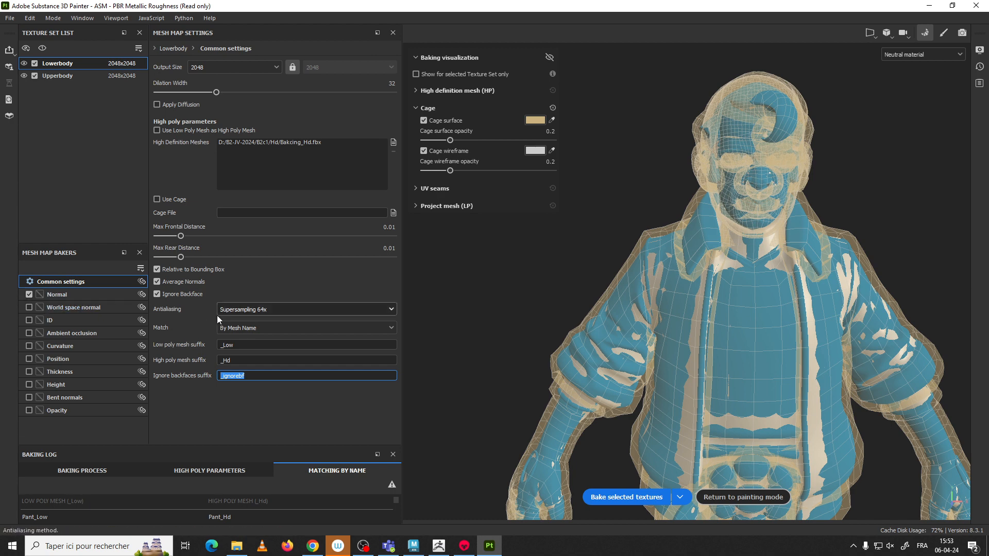
- Bake the Normal maps of the selected texture sets and return to painting mode
{"action": "left_click", "coordinate": [609, 497]}
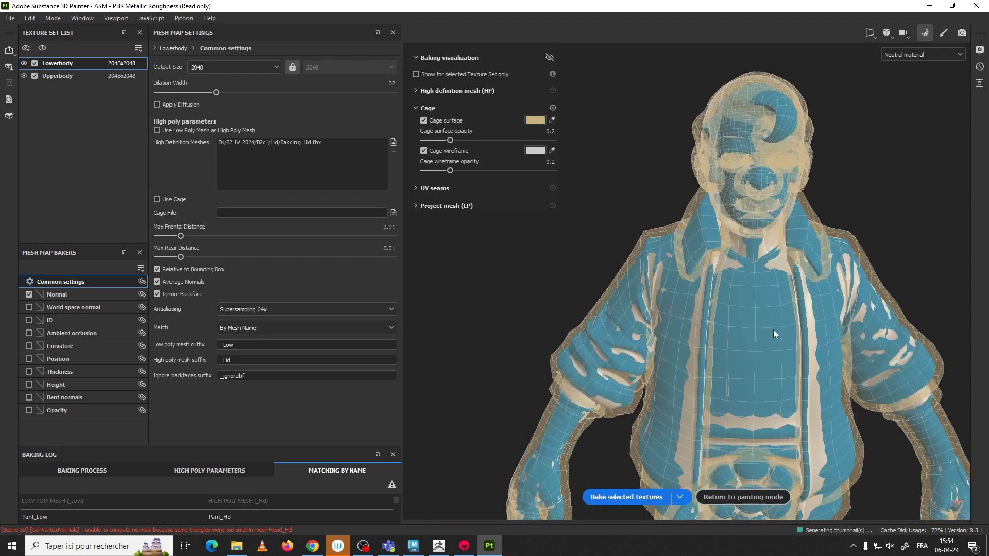
{"action": "middle_click_drag", "start_coordinate": [734, 262], "coordinate": [687, 221], "text": "alt"}
{"action": "right_click_drag", "start_coordinate": [687, 249], "coordinate": [715, 322], "text": "alt"}
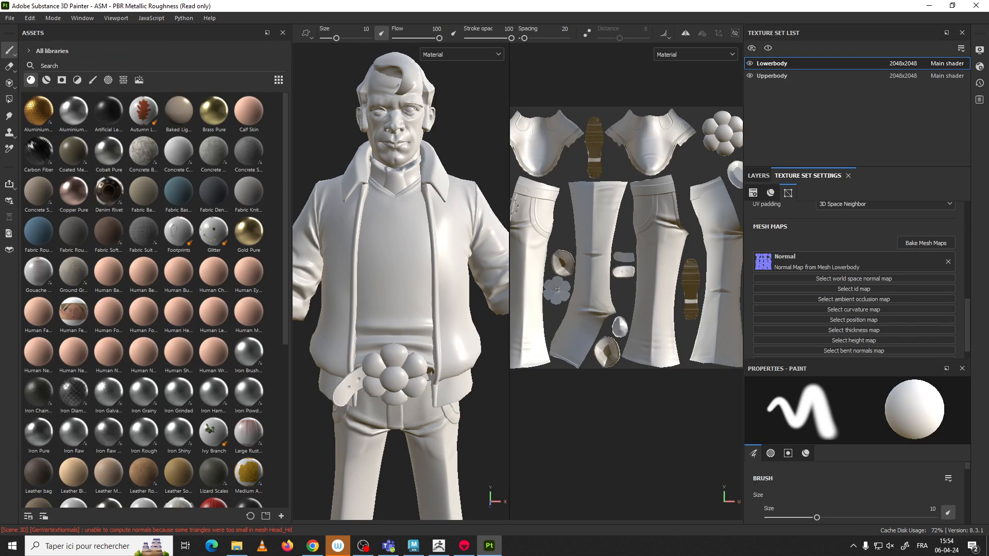
- Show only the 3D view and examine the baked normal details on the jacket's sleeve, back, collar and front
{"action": "key", "text": "F2"}
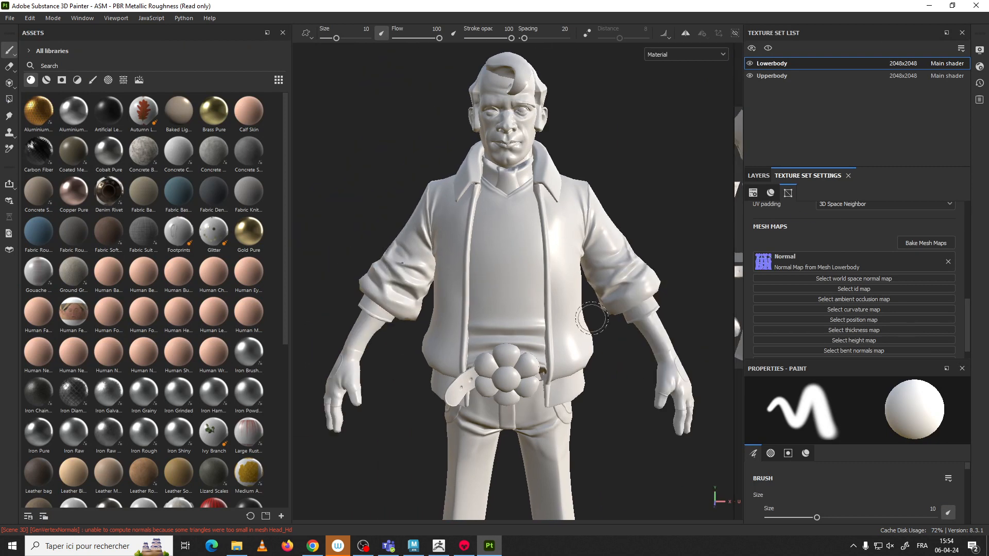
{"action": "scroll", "coordinate": [562, 243], "scroll_direction": "down", "scroll_amount": 5}
{"action": "mouse_move", "coordinate": [562, 243]}
{"action": "left_mouse_down", "text": "alt"}
{"action": "mouse_move", "coordinate": [530, 267]}
{"action": "mouse_move", "coordinate": [486, 223]}
{"action": "mouse_move", "coordinate": [367, 195]}
{"action": "mouse_move", "coordinate": [329, 172]}
{"action": "mouse_move", "coordinate": [291, 148]}
{"action": "mouse_move", "coordinate": [302, 130]}
{"action": "mouse_move", "coordinate": [559, 176]}
{"action": "mouse_move", "coordinate": [591, 209]}
{"action": "mouse_move", "coordinate": [535, 308]}
{"action": "mouse_move", "coordinate": [641, 309]}
{"action": "mouse_move", "coordinate": [508, 287]}
{"action": "mouse_move", "coordinate": [402, 239]}
{"action": "mouse_move", "coordinate": [403, 283]}
{"action": "mouse_move", "coordinate": [431, 326]}
{"action": "mouse_move", "coordinate": [497, 325]}
{"action": "mouse_move", "coordinate": [463, 329]}
{"action": "mouse_move", "coordinate": [503, 286]}
{"action": "mouse_move", "coordinate": [457, 352]}
{"action": "mouse_move", "coordinate": [651, 364]}
{"action": "mouse_move", "coordinate": [463, 287]}
{"action": "mouse_move", "coordinate": [571, 335]}
{"action": "mouse_move", "coordinate": [518, 225]}
{"action": "mouse_move", "coordinate": [569, 229]}
{"action": "mouse_move", "coordinate": [487, 240]}
{"action": "mouse_move", "coordinate": [475, 264]}
{"action": "mouse_move", "coordinate": [514, 261]}
{"action": "mouse_move", "coordinate": [557, 344]}
{"action": "mouse_move", "coordinate": [543, 294]}
{"action": "mouse_move", "coordinate": [581, 308]}
{"action": "mouse_move", "coordinate": [505, 313]}
{"action": "mouse_move", "coordinate": [433, 342]}
{"action": "mouse_move", "coordinate": [456, 245]}
{"action": "mouse_move", "coordinate": [434, 276]}
{"action": "mouse_move", "coordinate": [521, 258]}
{"action": "mouse_move", "coordinate": [593, 301]}
{"action": "mouse_move", "coordinate": [471, 324]}
{"action": "mouse_move", "coordinate": [496, 309]}
{"action": "left_mouse_up", "text": "alt"}
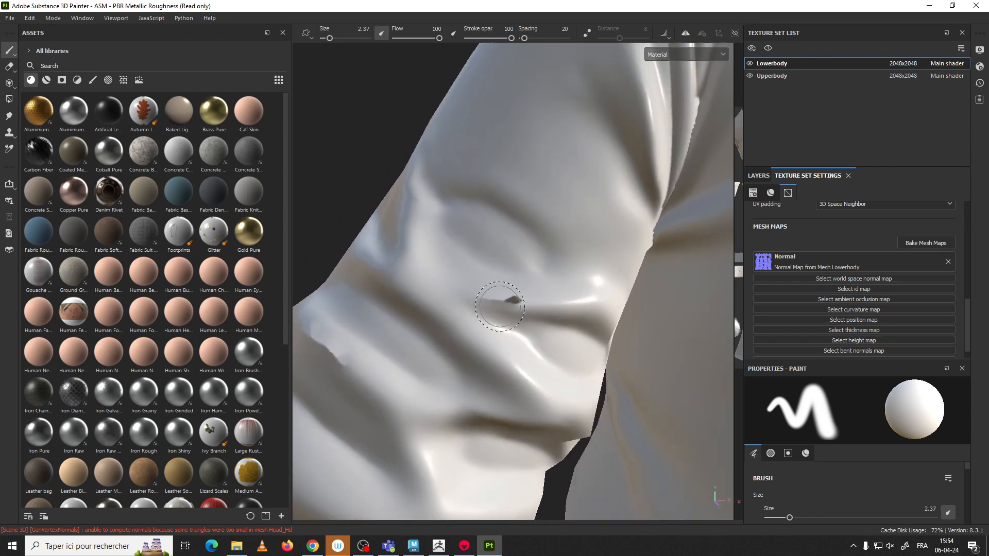
{"action": "mouse_move", "coordinate": [441, 295]}
{"action": "left_mouse_down", "text": "alt"}
{"action": "mouse_move", "coordinate": [486, 330]}
{"action": "mouse_move", "coordinate": [507, 296]}
{"action": "mouse_move", "coordinate": [453, 342]}
{"action": "mouse_move", "coordinate": [413, 283]}
{"action": "mouse_move", "coordinate": [504, 192]}
{"action": "mouse_move", "coordinate": [598, 289]}
{"action": "mouse_move", "coordinate": [578, 287]}
{"action": "mouse_move", "coordinate": [623, 241]}
{"action": "mouse_move", "coordinate": [532, 278]}
{"action": "mouse_move", "coordinate": [415, 190]}
{"action": "left_mouse_up", "text": "alt"}
{"action": "key", "text": "alt"}
{"action": "scroll", "coordinate": [526, 260], "scroll_direction": "down", "scroll_amount": 4}
{"action": "middle_click_drag", "start_coordinate": [415, 190], "coordinate": [515, 242], "text": "alt"}
{"action": "left_click_drag", "start_coordinate": [535, 247], "coordinate": [400, 258], "text": "alt"}
{"action": "scroll", "coordinate": [506, 188], "scroll_direction": "up", "scroll_amount": 6}
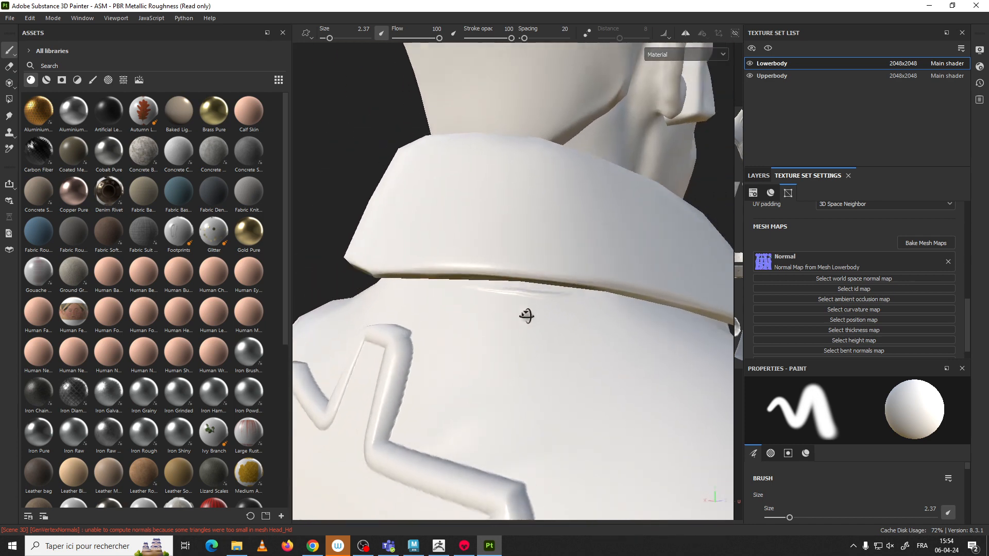
{"action": "left_click_drag", "start_coordinate": [568, 295], "coordinate": [491, 276], "text": "alt"}
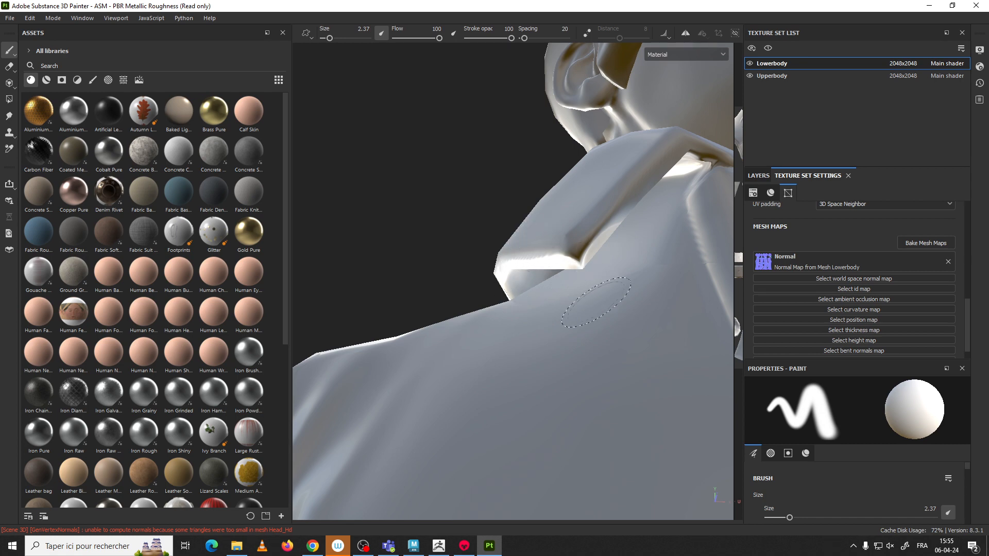
{"action": "left_click_drag", "start_coordinate": [596, 303], "coordinate": [494, 242], "text": "alt"}
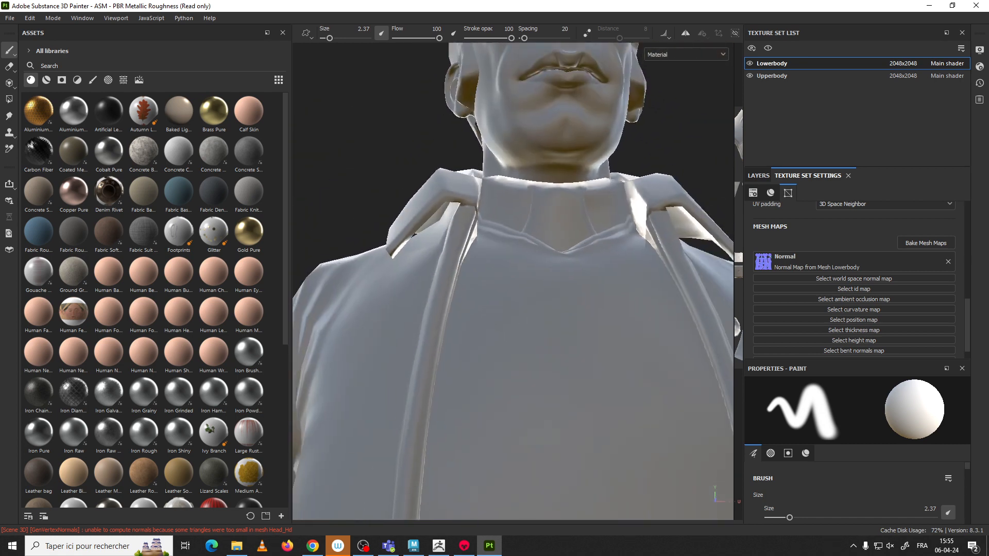
- Examine the baked normal details on the head, jacket collar and neck from the front, side and back
{"action": "right_click_drag", "start_coordinate": [495, 242], "coordinate": [444, 172], "text": "alt"}
{"action": "left_click_drag", "start_coordinate": [443, 172], "coordinate": [447, 259], "text": "alt"}
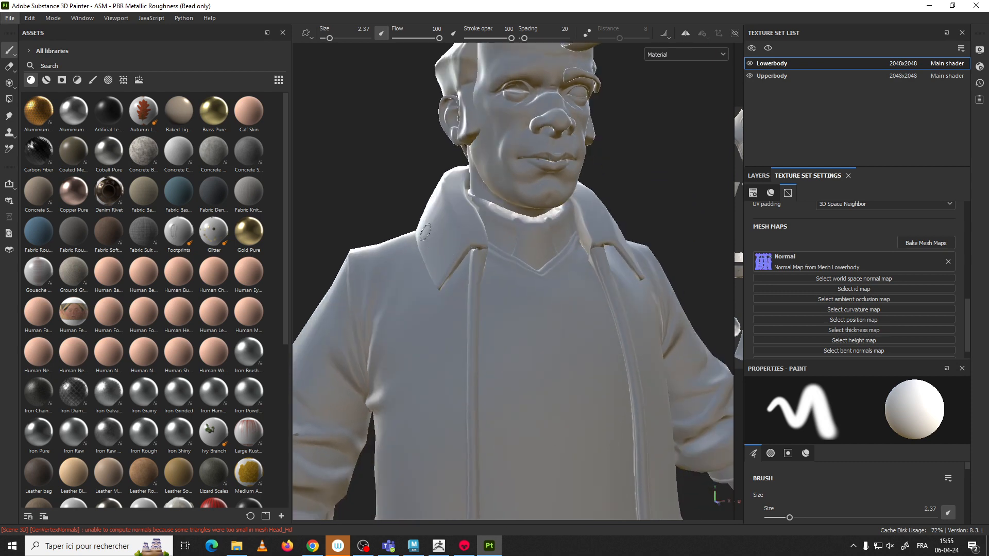
{"action": "left_click_drag", "start_coordinate": [475, 211], "coordinate": [598, 209], "text": "alt"}
{"action": "right_click_drag", "start_coordinate": [598, 211], "coordinate": [517, 309], "text": "alt"}
{"action": "left_click_drag", "start_coordinate": [516, 309], "coordinate": [515, 278], "text": "alt"}
{"action": "right_click_drag", "start_coordinate": [530, 282], "coordinate": [545, 221], "text": "alt"}
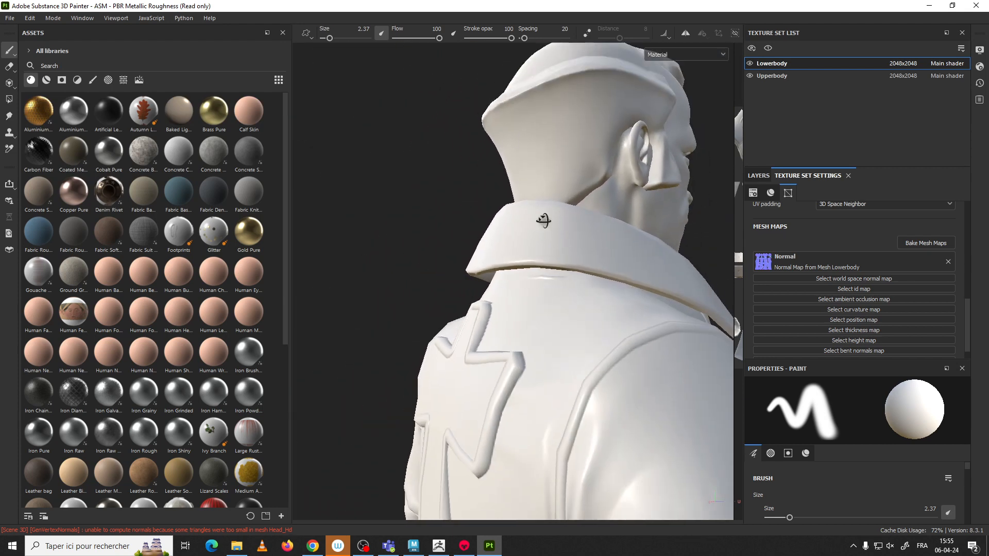
{"action": "left_click_drag", "start_coordinate": [546, 221], "coordinate": [510, 229], "text": "alt"}
{"action": "mouse_move", "coordinate": [510, 229]}
{"action": "middle_mouse_down", "text": "alt"}
{"action": "mouse_move", "coordinate": [545, 257]}
{"action": "mouse_move", "coordinate": [517, 234]}
{"action": "middle_mouse_up", "text": "alt"}
{"action": "left_click_drag", "start_coordinate": [535, 252], "coordinate": [479, 260], "text": "alt"}
{"action": "right_click_drag", "start_coordinate": [527, 254], "coordinate": [497, 268], "text": "shift"}
{"action": "mouse_move", "coordinate": [498, 267]}
{"action": "left_mouse_down", "text": "alt"}
{"action": "mouse_move", "coordinate": [513, 232]}
{"action": "mouse_move", "coordinate": [525, 247]}
{"action": "mouse_move", "coordinate": [517, 230]}
{"action": "mouse_move", "coordinate": [481, 270]}
{"action": "mouse_move", "coordinate": [489, 206]}
{"action": "mouse_move", "coordinate": [478, 137]}
{"action": "mouse_move", "coordinate": [487, 267]}
{"action": "left_mouse_up", "text": "alt"}
{"action": "right_click_drag", "start_coordinate": [488, 267], "coordinate": [577, 280], "text": "alt"}
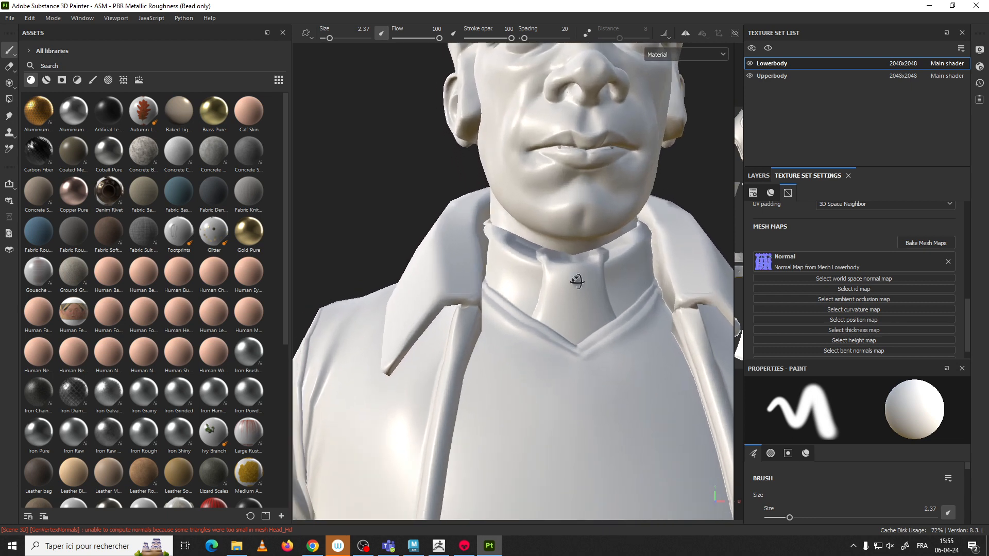
{"action": "left_click_drag", "start_coordinate": [577, 280], "coordinate": [516, 301], "text": "alt"}
{"action": "left_click_drag", "start_coordinate": [592, 252], "coordinate": [565, 248], "text": "alt"}
{"action": "right_click_drag", "start_coordinate": [536, 253], "coordinate": [531, 346], "text": "alt"}
{"action": "left_click_drag", "start_coordinate": [474, 237], "coordinate": [559, 271], "text": "alt"}
- Examine the baked normals on the whole character from the front and from behind
{"action": "middle_click_drag", "start_coordinate": [559, 270], "coordinate": [634, 167], "text": "alt"}
{"action": "right_click_drag", "start_coordinate": [634, 167], "coordinate": [257, 2], "text": "alt"}
{"action": "middle_click_drag", "start_coordinate": [471, 391], "coordinate": [344, 181], "text": "alt"}
{"action": "right_click_drag", "start_coordinate": [344, 181], "coordinate": [336, 62], "text": "alt"}
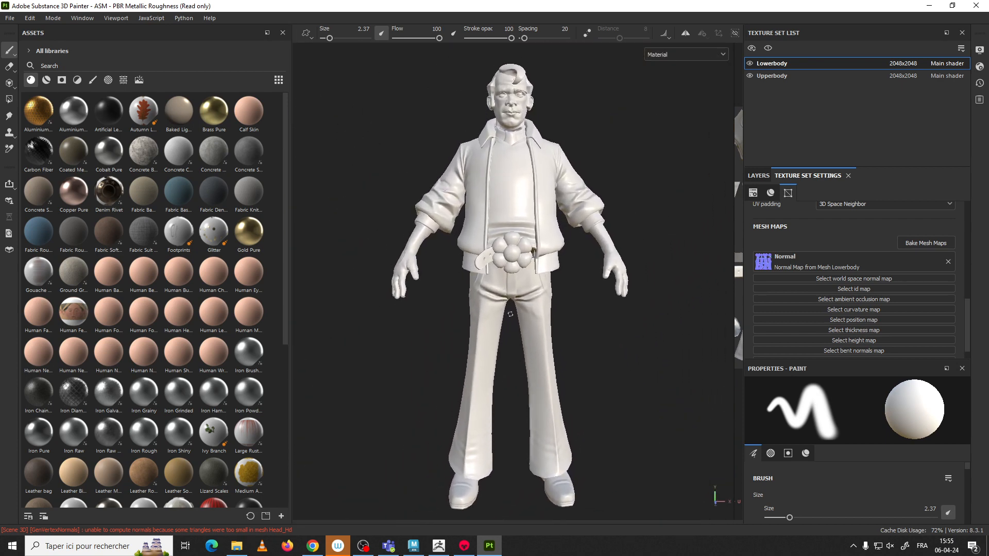
{"action": "right_click_drag", "start_coordinate": [514, 309], "coordinate": [531, 254], "text": "alt"}
{"action": "key", "text": "f"}
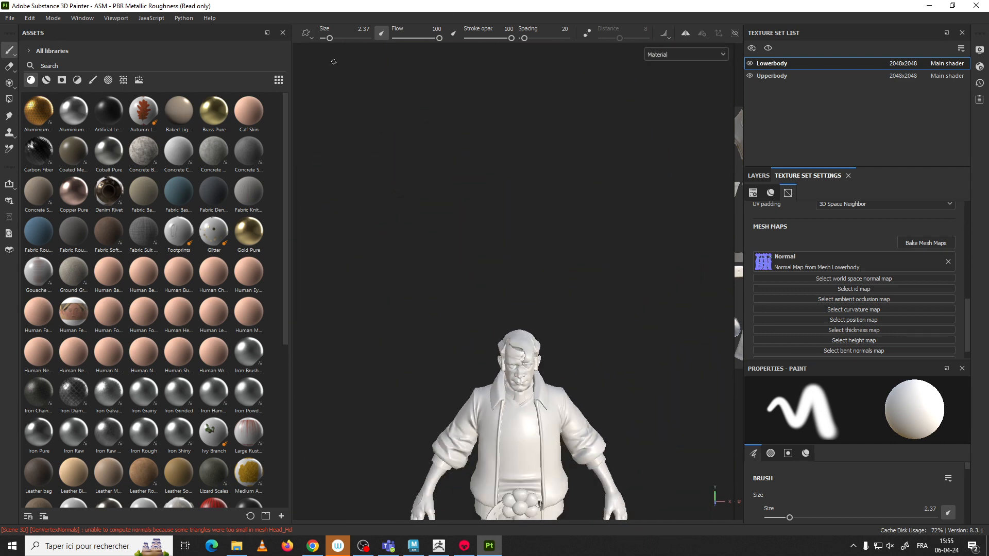
{"action": "left_click_drag", "start_coordinate": [434, 278], "coordinate": [421, 266], "text": "alt"}
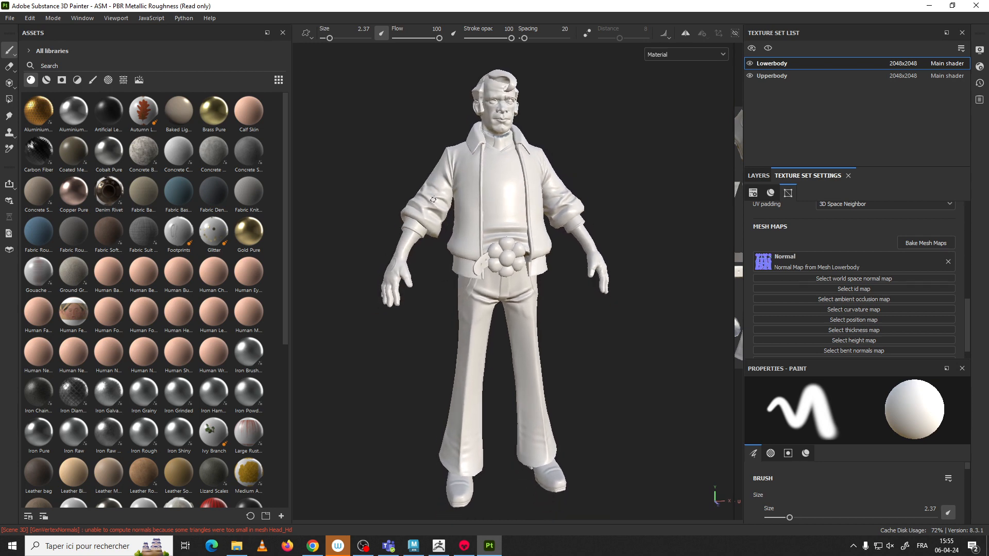
{"action": "mouse_move", "coordinate": [427, 196]}
{"action": "left_mouse_down", "text": "alt"}
{"action": "mouse_move", "coordinate": [558, 212]}
{"action": "mouse_move", "coordinate": [495, 225]}
{"action": "mouse_move", "coordinate": [426, 196]}
{"action": "left_mouse_up", "text": "alt"}
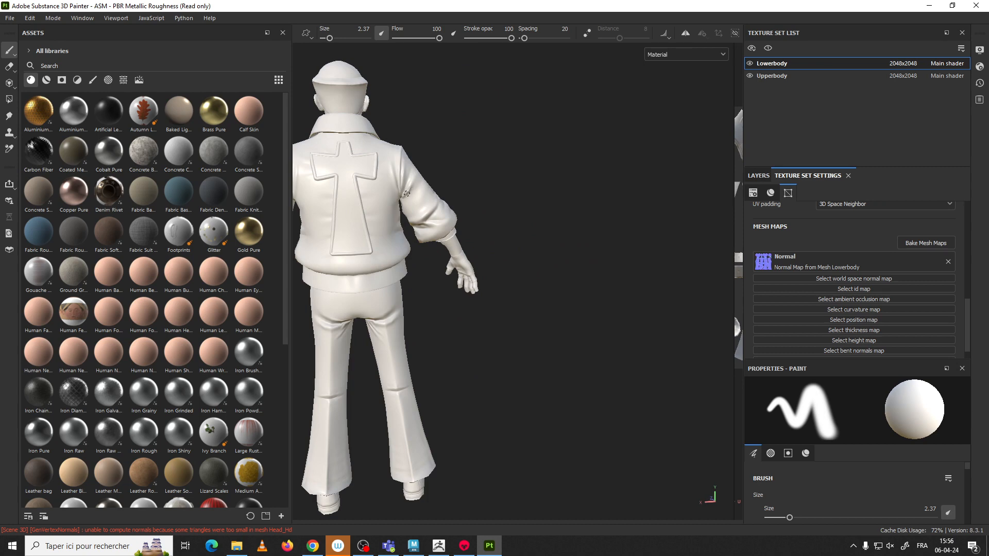
{"action": "key", "text": "f"}
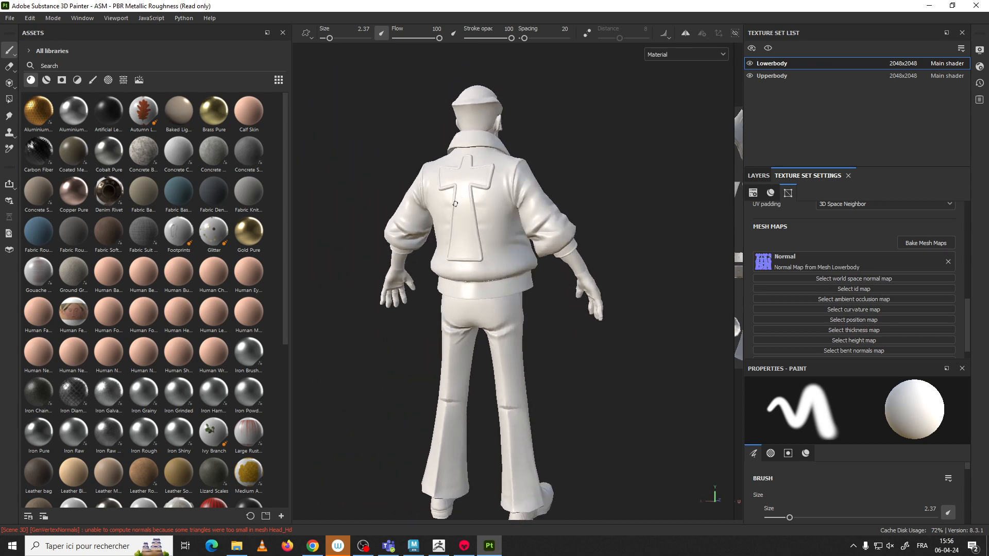
- Examine the cross on the jacket's back closely and check the upper body, belt and hands from the front
{"action": "middle_click_drag", "start_coordinate": [474, 198], "coordinate": [469, 259], "text": "alt"}
{"action": "right_click_drag", "start_coordinate": [470, 259], "coordinate": [484, 170], "text": "alt"}
{"action": "middle_click_drag", "start_coordinate": [484, 155], "coordinate": [476, 204], "text": "alt"}
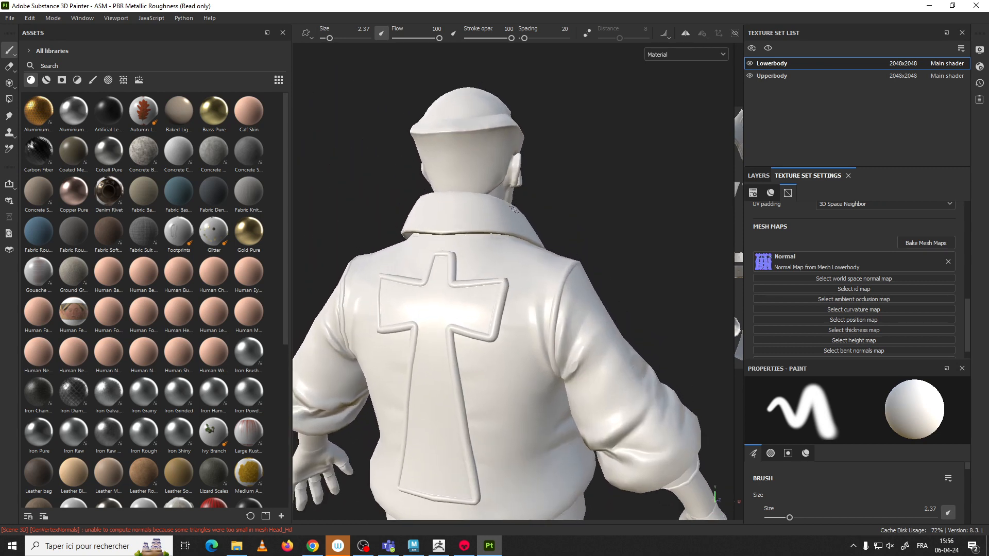
{"action": "left_click_drag", "start_coordinate": [476, 204], "coordinate": [345, 201], "text": "alt"}
{"action": "right_click_drag", "start_coordinate": [527, 313], "coordinate": [510, 226], "text": "alt"}
{"action": "left_click_drag", "start_coordinate": [443, 270], "coordinate": [518, 268], "text": "alt"}
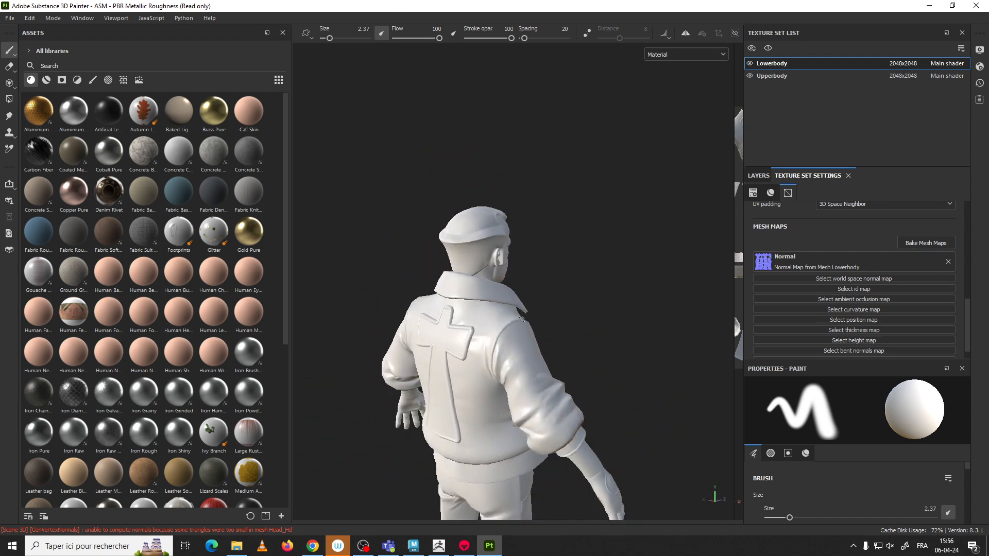
{"action": "right_click_drag", "start_coordinate": [494, 222], "coordinate": [489, 161], "text": "alt"}
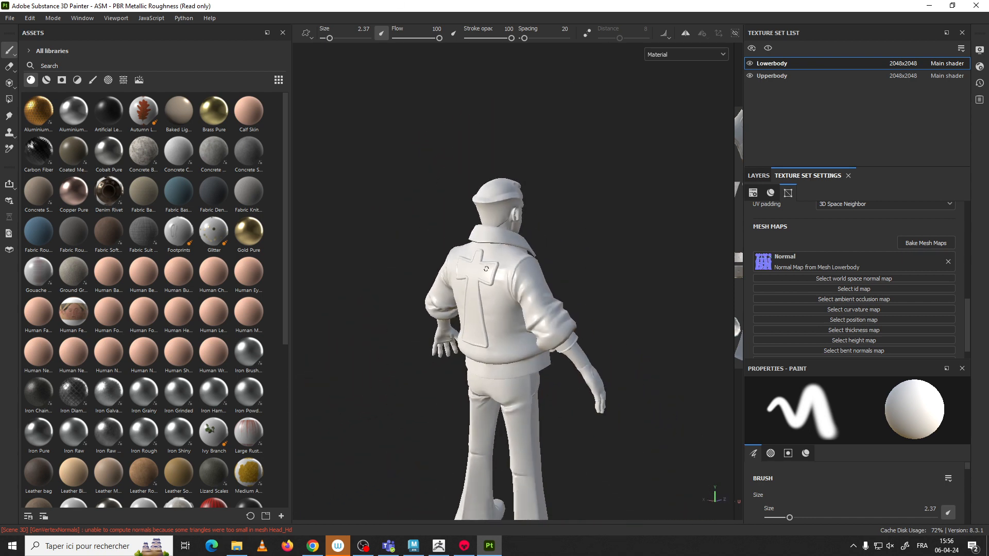
{"action": "left_click_drag", "start_coordinate": [485, 269], "coordinate": [525, 286], "text": "alt"}
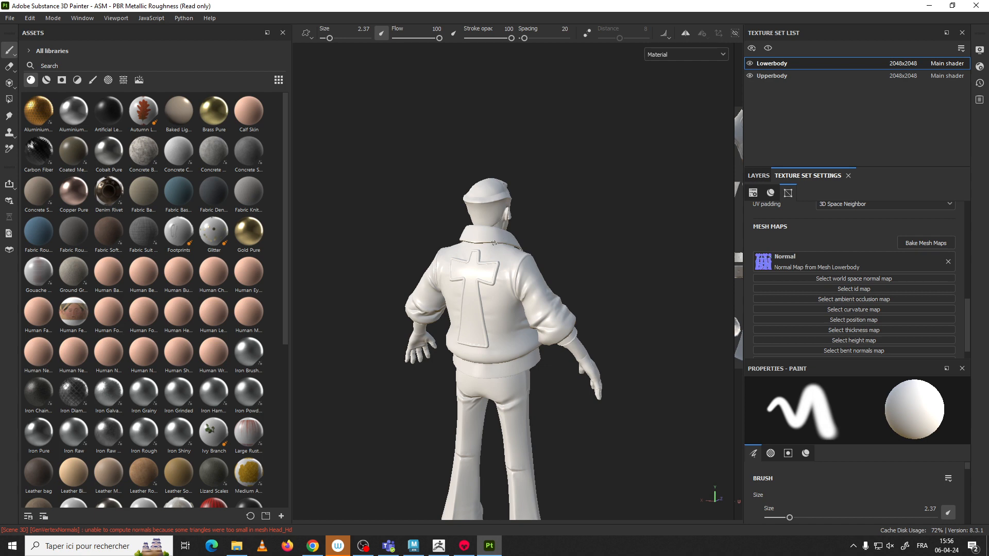
{"action": "left_click_drag", "start_coordinate": [502, 249], "coordinate": [355, 222], "text": "alt"}
{"action": "right_click_drag", "start_coordinate": [476, 289], "coordinate": [520, 201], "text": "alt"}
{"action": "middle_click_drag", "start_coordinate": [521, 170], "coordinate": [456, 242], "text": "alt"}
{"action": "right_click_drag", "start_coordinate": [456, 242], "coordinate": [451, 239], "text": "alt"}
{"action": "left_click_drag", "start_coordinate": [450, 238], "coordinate": [434, 268], "text": "alt"}
{"action": "left_click_drag", "start_coordinate": [476, 233], "coordinate": [479, 285], "text": "alt"}
{"action": "right_click_drag", "start_coordinate": [479, 285], "coordinate": [453, 231], "text": "alt"}
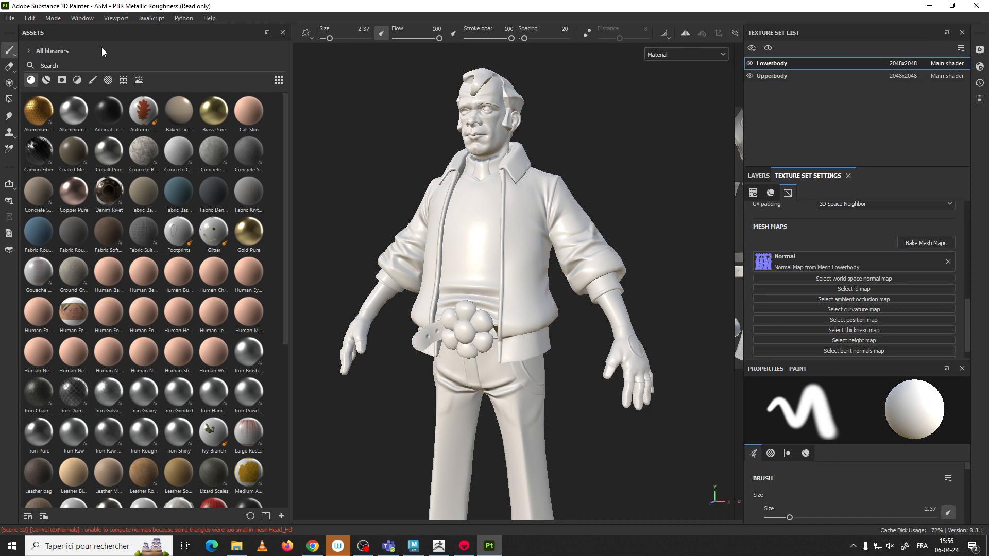
- Reopen the mesh map baking mode and inspect the cage around the jacket's shoulder, back and sleeve
{"action": "left_click", "coordinate": [915, 244]}
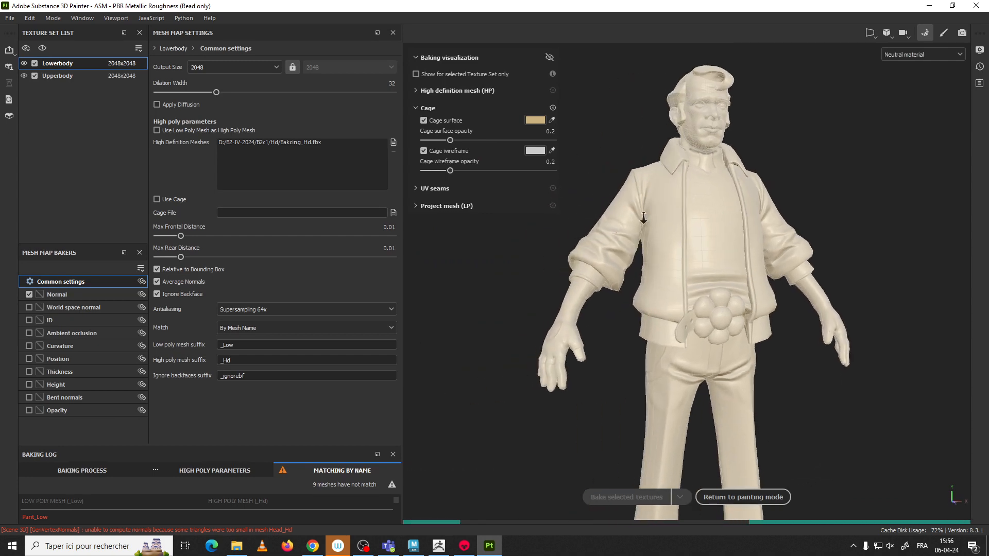
{"action": "scroll", "coordinate": [746, 421], "scroll_direction": "up", "scroll_amount": 5}
{"action": "scroll", "coordinate": [569, 265], "scroll_direction": "up", "scroll_amount": 3}
{"action": "left_click_drag", "start_coordinate": [568, 266], "coordinate": [632, 292], "text": "alt"}
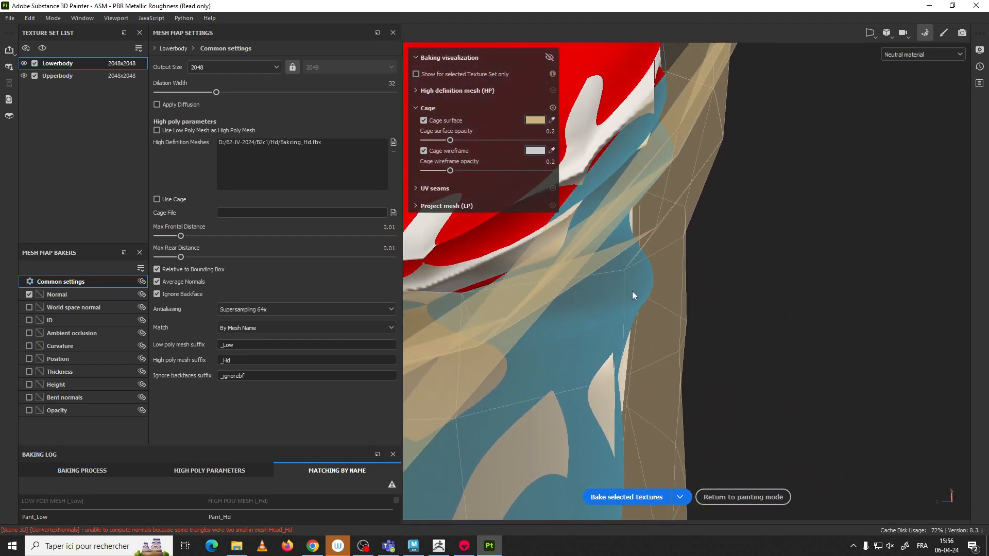
{"action": "left_click_drag", "start_coordinate": [554, 307], "coordinate": [616, 396], "text": "alt"}
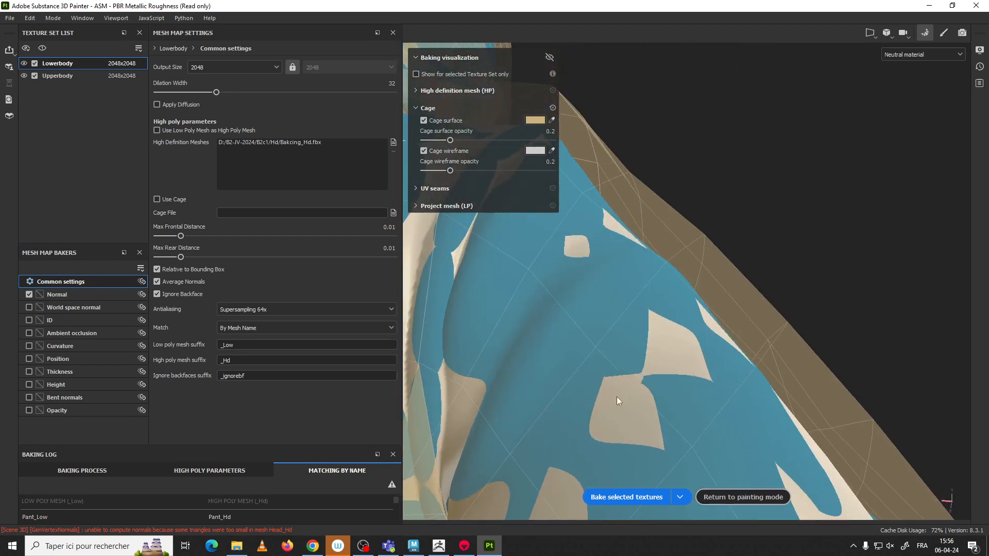
{"action": "left_click_drag", "start_coordinate": [490, 270], "coordinate": [557, 236], "text": "alt"}
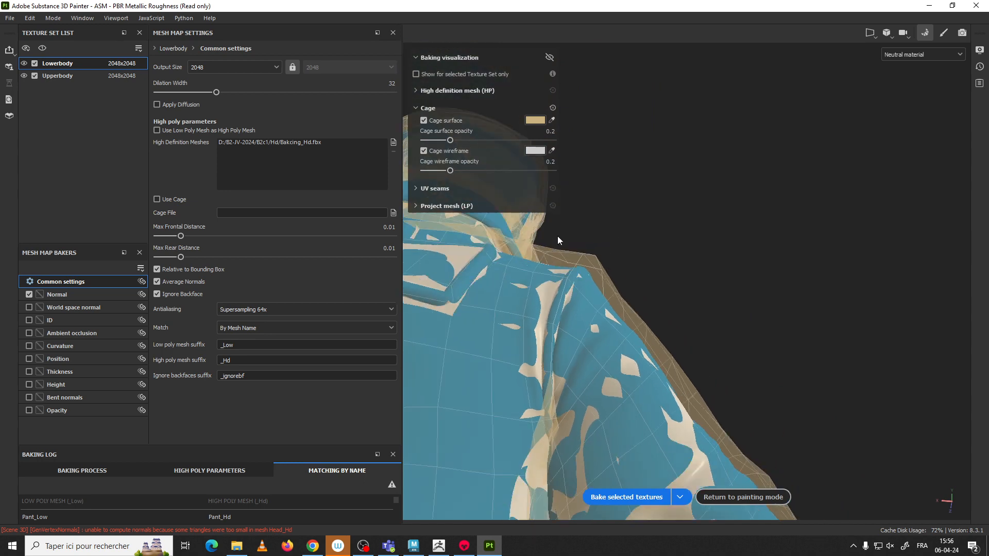
{"action": "left_click_drag", "start_coordinate": [557, 215], "coordinate": [549, 225], "text": "alt"}
{"action": "middle_click_drag", "start_coordinate": [550, 225], "coordinate": [722, 232], "text": "alt"}
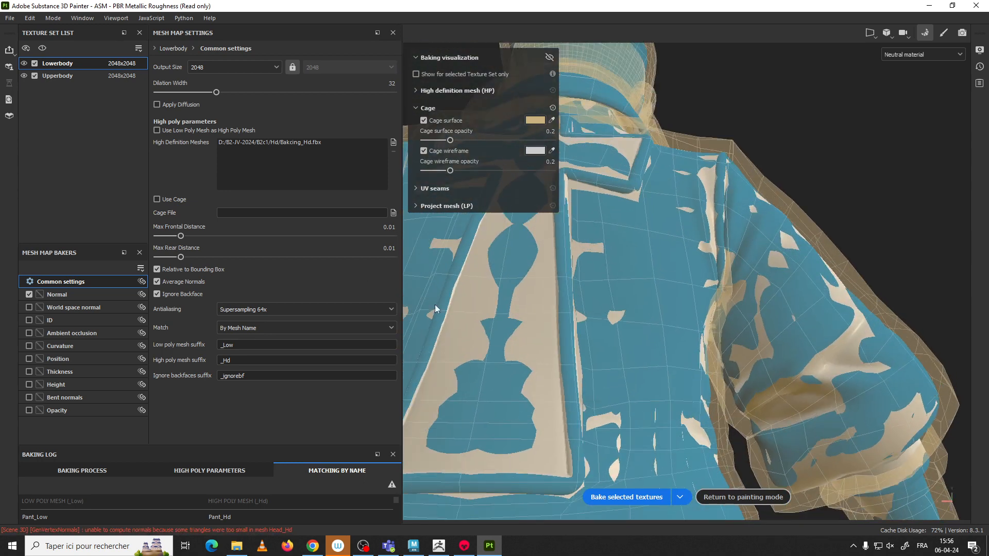
{"action": "middle_click_drag", "start_coordinate": [434, 305], "coordinate": [465, 318], "text": "alt"}
- Set the Max Frontal Distance to 0.0125 and inspect the cage around the jacket's collar
{"action": "left_click_drag", "start_coordinate": [181, 237], "coordinate": [184, 237]}
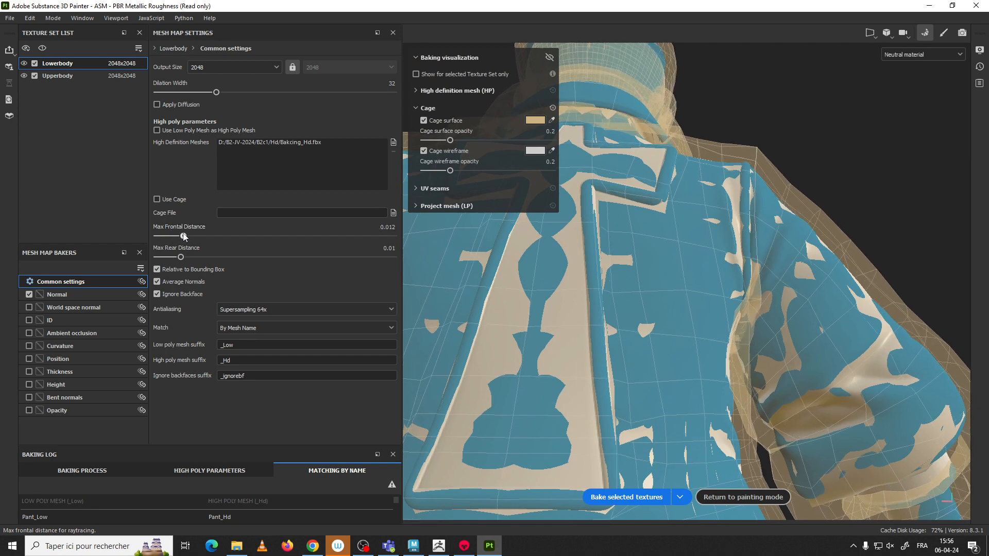
{"action": "left_click_drag", "start_coordinate": [184, 236], "coordinate": [185, 237]}
{"action": "left_click_drag", "start_coordinate": [652, 185], "coordinate": [654, 268], "text": "alt"}
{"action": "right_click_drag", "start_coordinate": [654, 267], "coordinate": [711, 299], "text": "alt"}
{"action": "middle_click_drag", "start_coordinate": [711, 298], "coordinate": [738, 532], "text": "alt"}
{"action": "right_click_drag", "start_coordinate": [739, 533], "coordinate": [638, 433], "text": "alt"}
{"action": "middle_click_drag", "start_coordinate": [638, 433], "coordinate": [629, 394], "text": "alt"}
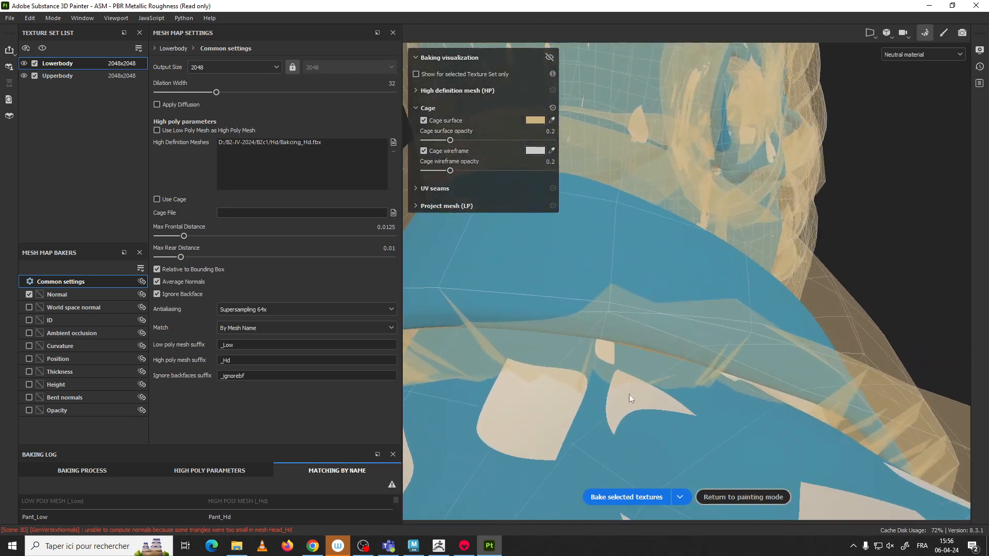
{"action": "left_click_drag", "start_coordinate": [628, 394], "coordinate": [606, 264], "text": "alt"}
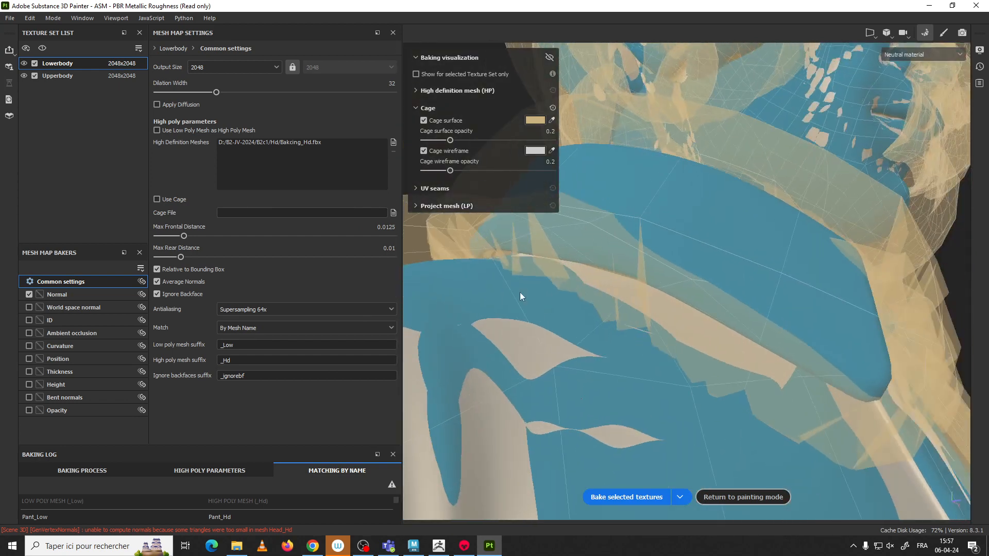
{"action": "left_click_drag", "start_coordinate": [521, 292], "coordinate": [641, 260], "text": "alt"}
- Set the Max Frontal Distance to 0.0038 and inspect the cage on the shoulder and sleeve folds
{"action": "left_click_drag", "start_coordinate": [184, 236], "coordinate": [172, 242]}
{"action": "left_click_drag", "start_coordinate": [464, 303], "coordinate": [430, 314], "text": "alt"}
{"action": "right_click_drag", "start_coordinate": [430, 313], "coordinate": [639, 288], "text": "alt"}
{"action": "middle_click_drag", "start_coordinate": [638, 288], "coordinate": [578, 86], "text": "alt"}
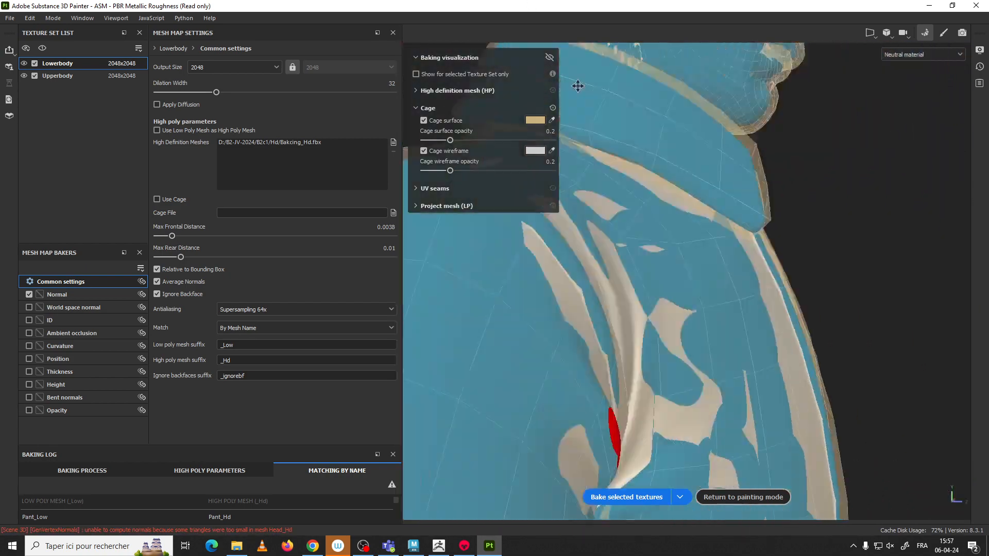
{"action": "right_click_drag", "start_coordinate": [578, 86], "coordinate": [627, 333], "text": "alt"}
{"action": "left_click_drag", "start_coordinate": [627, 333], "coordinate": [547, 287], "text": "alt"}
{"action": "middle_click_drag", "start_coordinate": [547, 287], "coordinate": [647, 226], "text": "alt"}
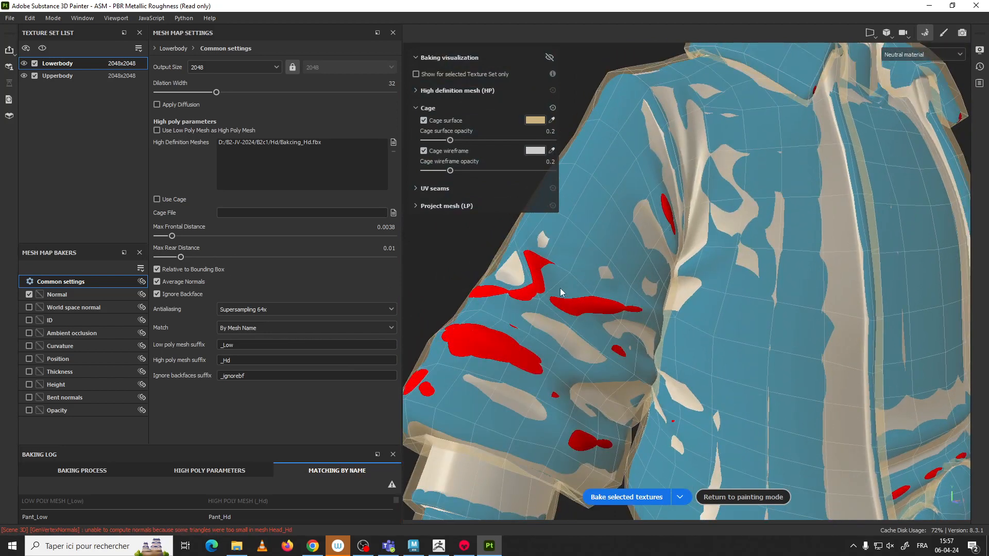
{"action": "left_click_drag", "start_coordinate": [560, 289], "coordinate": [616, 314], "text": "alt"}
{"action": "right_click_drag", "start_coordinate": [616, 314], "coordinate": [630, 307], "text": "alt"}
{"action": "left_click_drag", "start_coordinate": [630, 307], "coordinate": [516, 304], "text": "alt"}
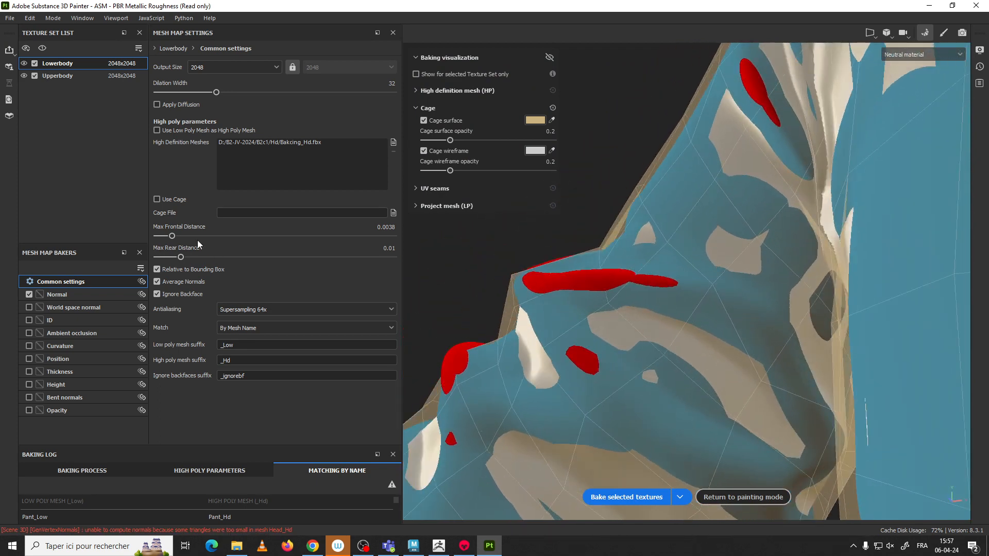
- Raise the Max Frontal Distance to 0.0145, checking that the cage encloses the high-poly jacket from front and side
{"action": "left_click_drag", "start_coordinate": [172, 236], "coordinate": [186, 237]}
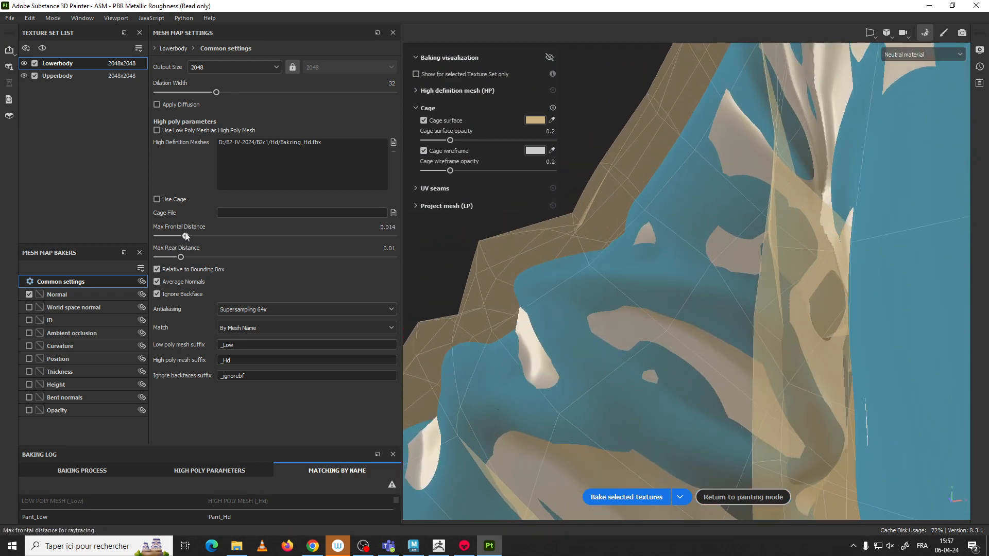
{"action": "right_click_drag", "start_coordinate": [664, 206], "coordinate": [589, 2], "text": "alt"}
{"action": "left_click_drag", "start_coordinate": [644, 196], "coordinate": [753, 206], "text": "alt"}
{"action": "middle_click_drag", "start_coordinate": [753, 206], "coordinate": [753, 221], "text": "alt"}
{"action": "right_click_drag", "start_coordinate": [752, 221], "coordinate": [694, 100], "text": "alt"}
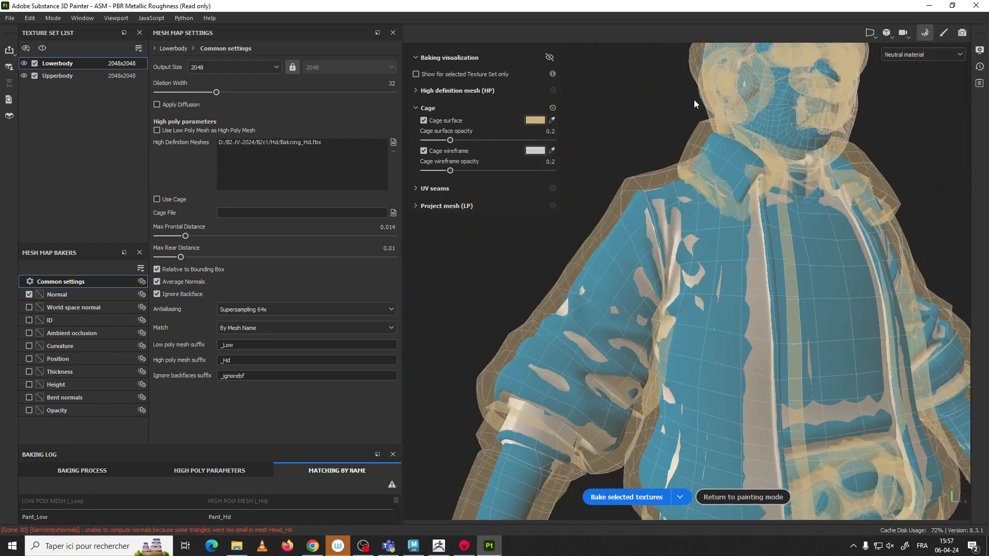
{"action": "left_click_drag", "start_coordinate": [677, 147], "coordinate": [670, 168], "text": "alt"}
{"action": "middle_click_drag", "start_coordinate": [670, 167], "coordinate": [681, 186], "text": "alt"}
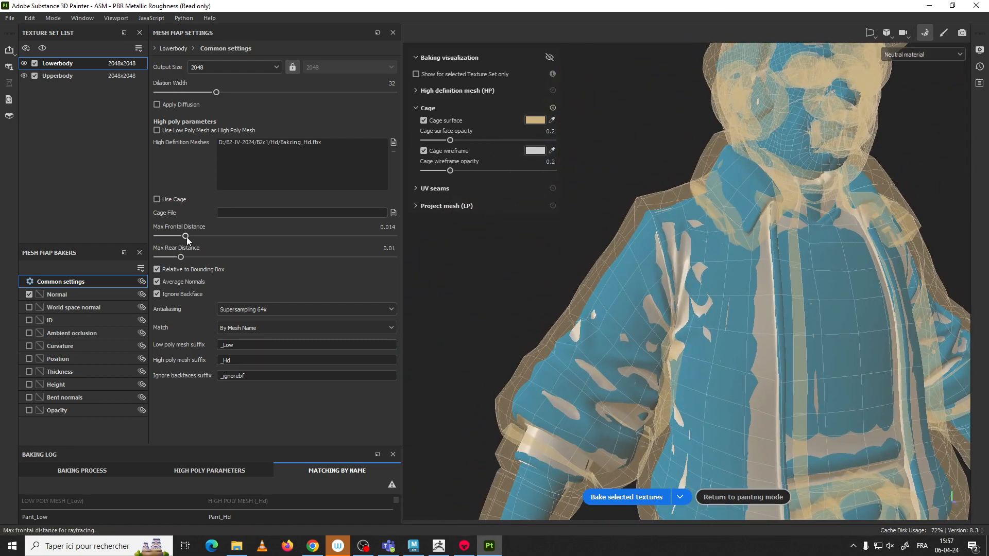
{"action": "left_click_drag", "start_coordinate": [187, 237], "coordinate": [188, 237]}
{"action": "right_click_drag", "start_coordinate": [741, 303], "coordinate": [788, 313], "text": "alt"}
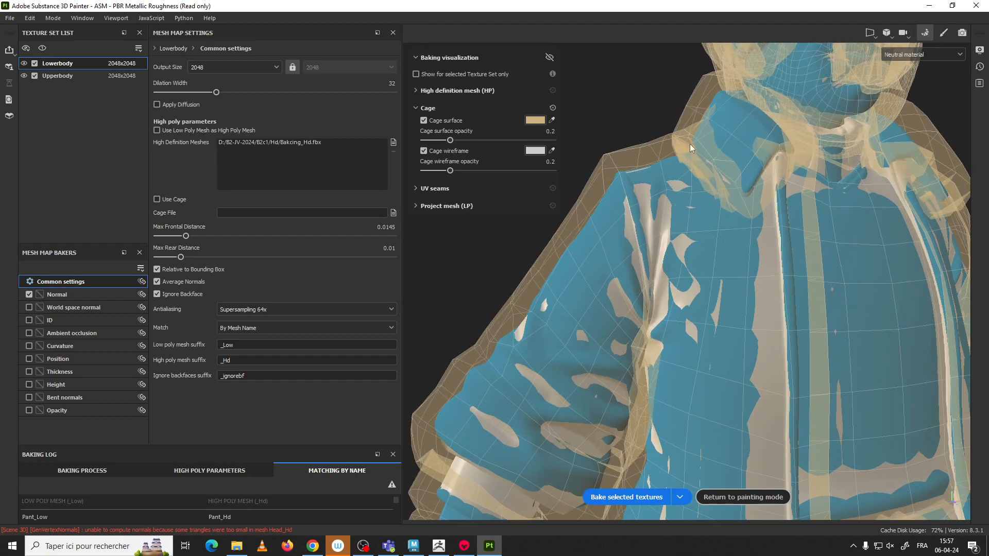
{"action": "left_click_drag", "start_coordinate": [585, 351], "coordinate": [548, 341], "text": "alt"}
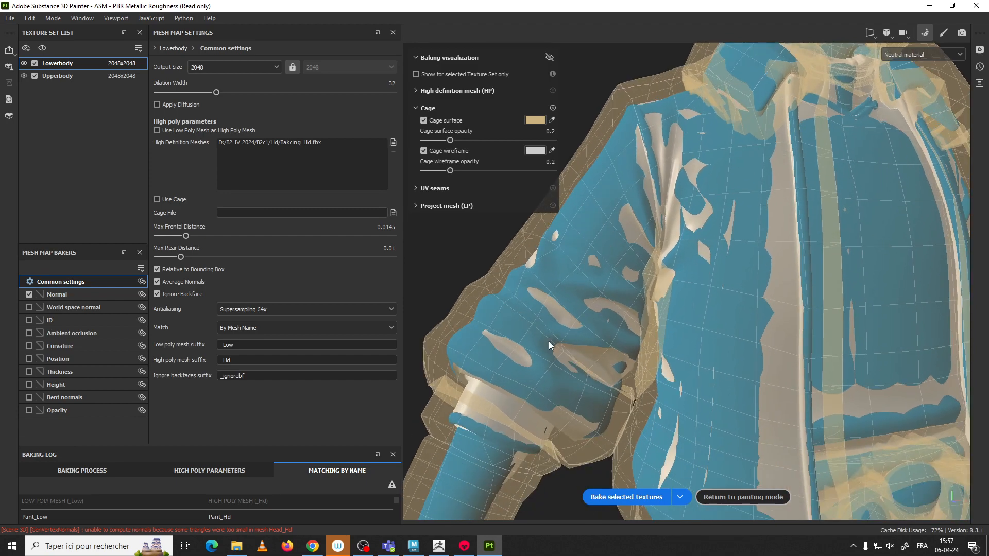
{"action": "right_click_drag", "start_coordinate": [613, 327], "coordinate": [586, 265], "text": "alt"}
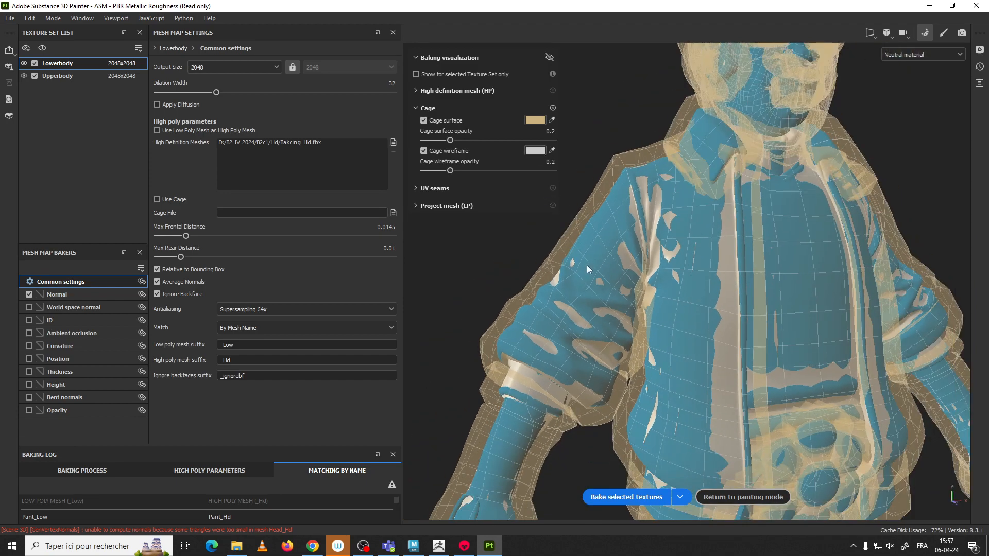
{"action": "left_click_drag", "start_coordinate": [623, 307], "coordinate": [577, 299], "text": "alt"}
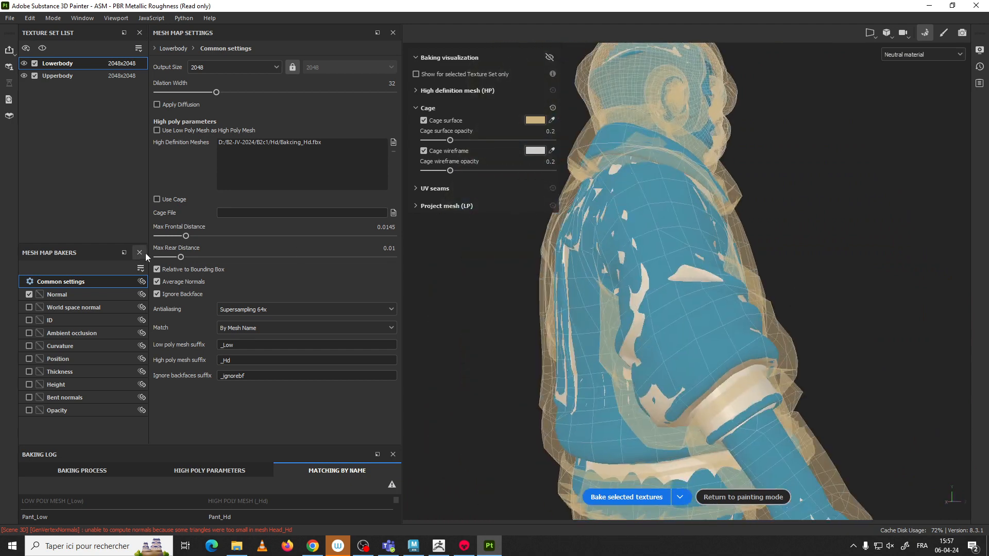
- Set the Max Rear Distance to 0.0125, bake the selected textures and view the character's front
{"action": "left_click_drag", "start_coordinate": [180, 257], "coordinate": [184, 257]}
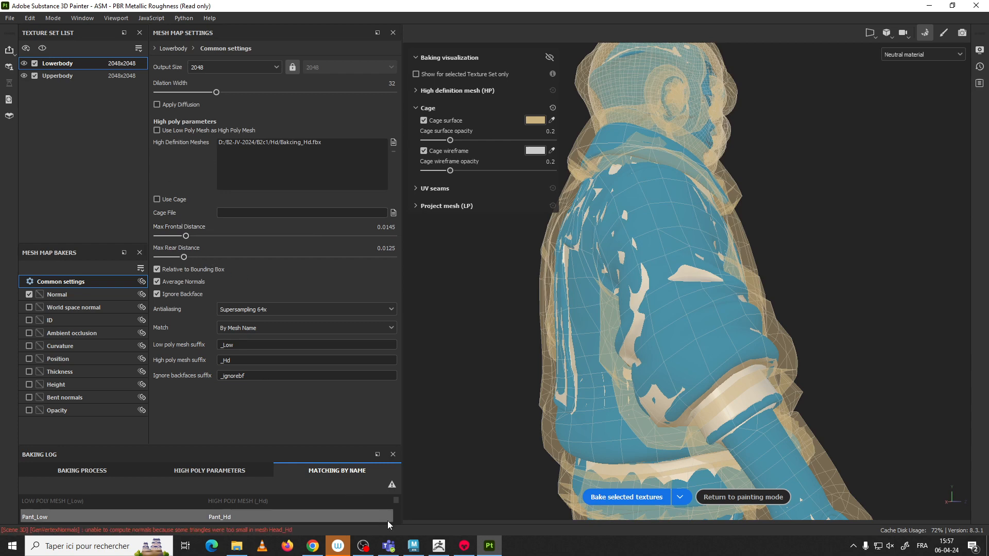
{"action": "left_click", "coordinate": [640, 497]}
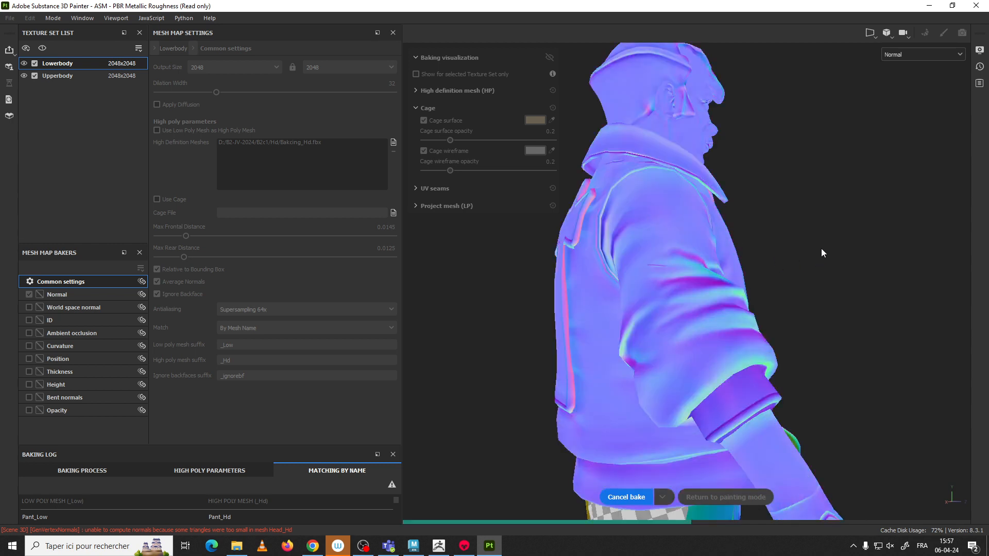
{"action": "left_click_drag", "start_coordinate": [821, 248], "coordinate": [592, 231], "text": "alt"}
{"action": "scroll", "coordinate": [603, 206], "scroll_direction": "down", "scroll_amount": 4}
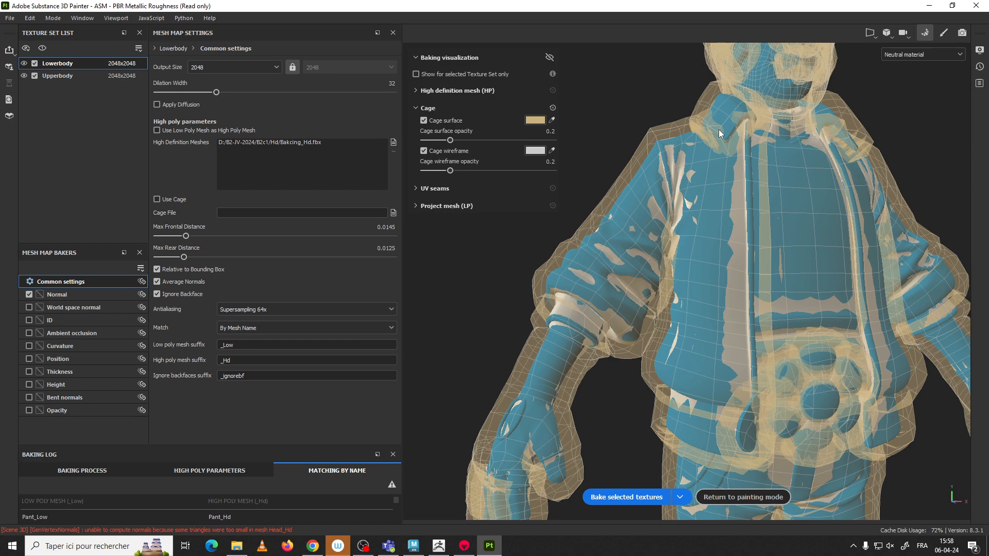
- Switch to Maya, select the low-poly jacket and move the UV Editor and Hypershade windows clear of the viewport
{"action": "left_click", "coordinate": [413, 545]}
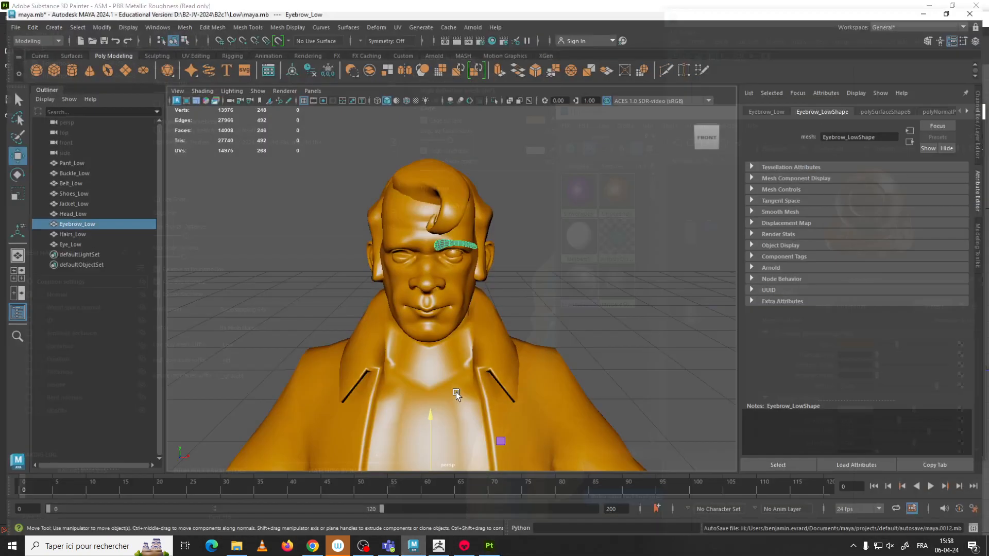
{"action": "mouse_move", "coordinate": [435, 307]}
{"action": "middle_mouse_down", "text": "alt"}
{"action": "mouse_move", "coordinate": [471, 166]}
{"action": "mouse_move", "coordinate": [444, 290]}
{"action": "middle_mouse_up", "text": "alt"}
{"action": "left_click", "coordinate": [443, 291]}
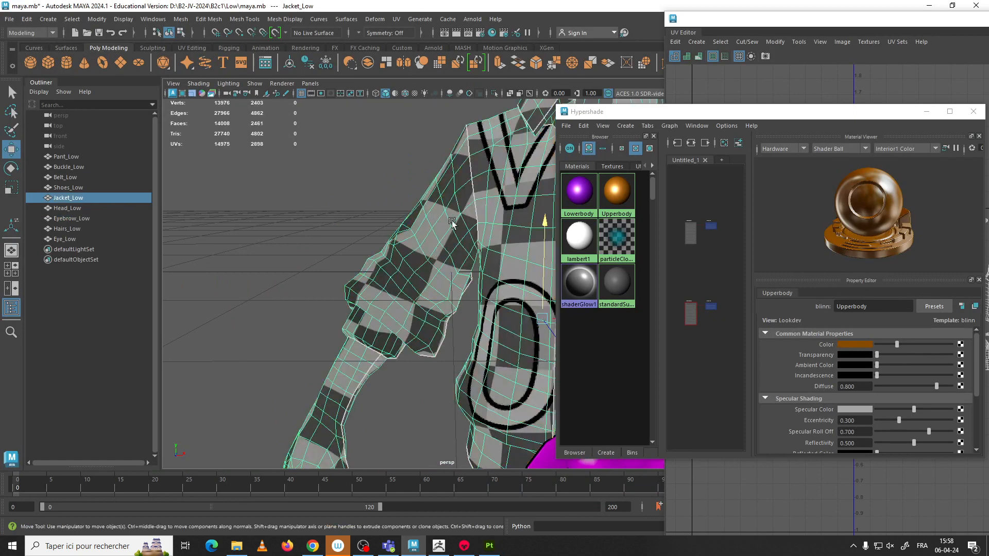
{"action": "right_click_drag", "start_coordinate": [443, 290], "coordinate": [405, 211], "text": "alt"}
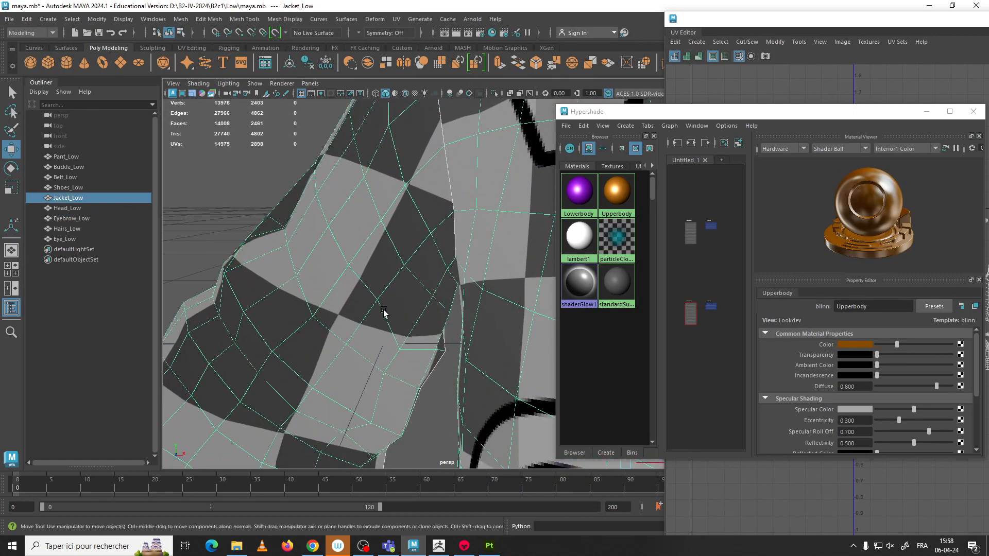
{"action": "left_click_drag", "start_coordinate": [690, 32], "coordinate": [943, 32]}
{"action": "left_click_drag", "start_coordinate": [587, 112], "coordinate": [974, 100]}
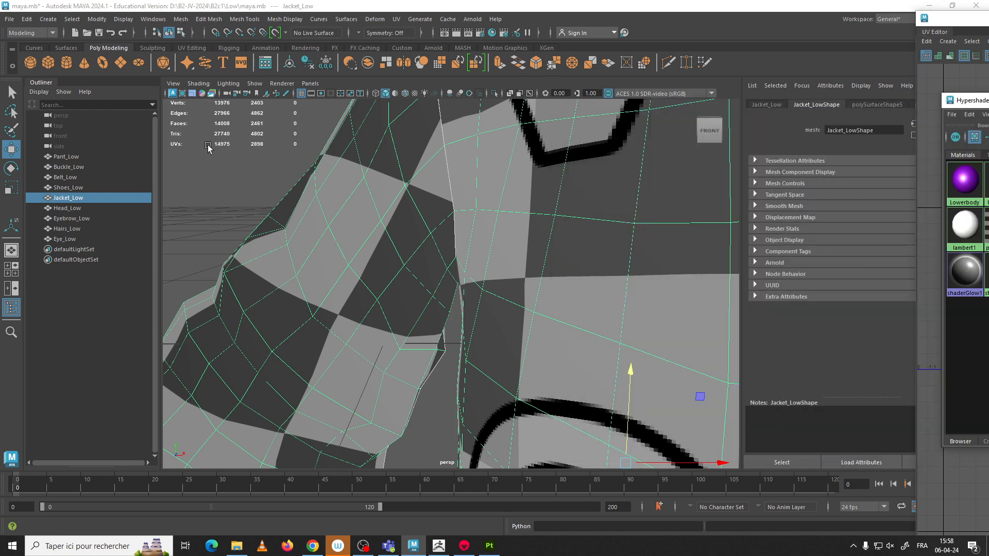
- Cut new edges between existing vertices down the low-poly jacket's sleeve with the Multi-Cut tool
{"action": "left_click", "coordinate": [667, 65]}
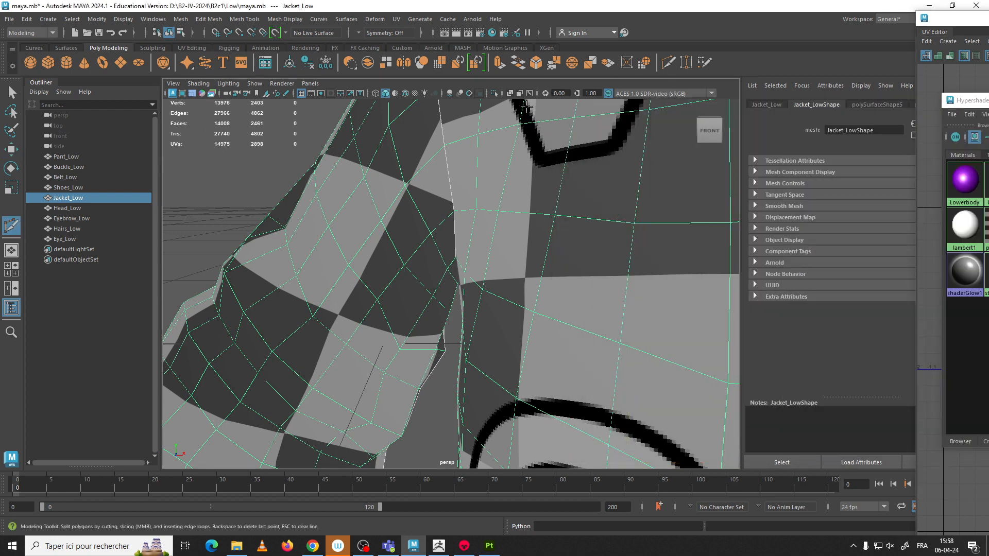
{"action": "left_click", "coordinate": [670, 65]}
{"action": "middle_click_drag", "start_coordinate": [209, 262], "coordinate": [382, 226], "text": "alt"}
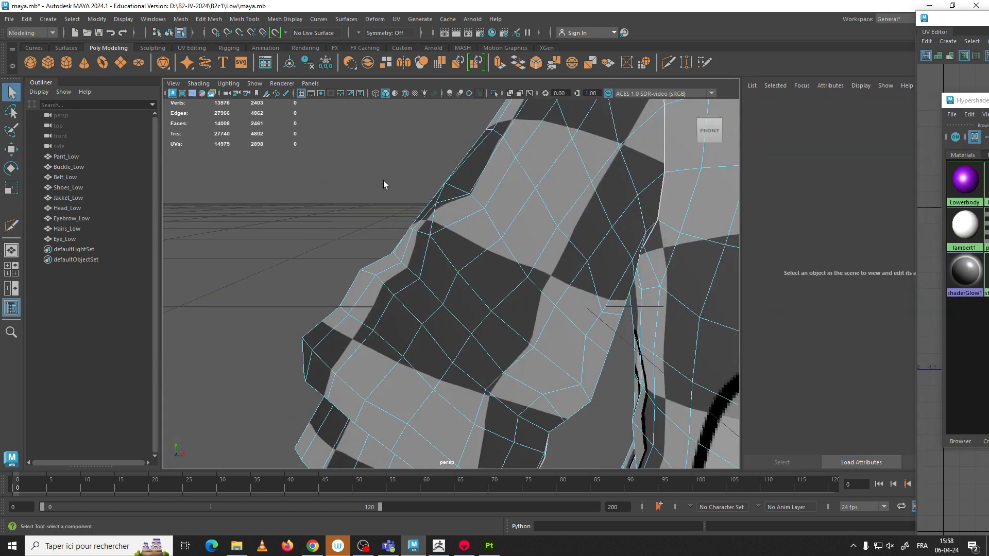
{"action": "middle_click_drag", "start_coordinate": [452, 136], "coordinate": [368, 186], "text": "alt"}
{"action": "left_click", "coordinate": [421, 242]}
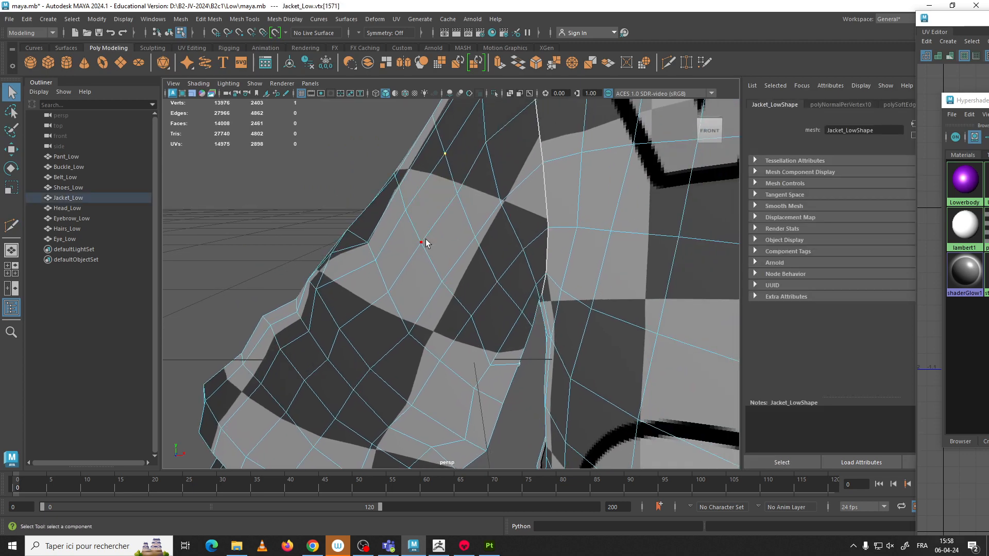
{"action": "left_click", "coordinate": [669, 63]}
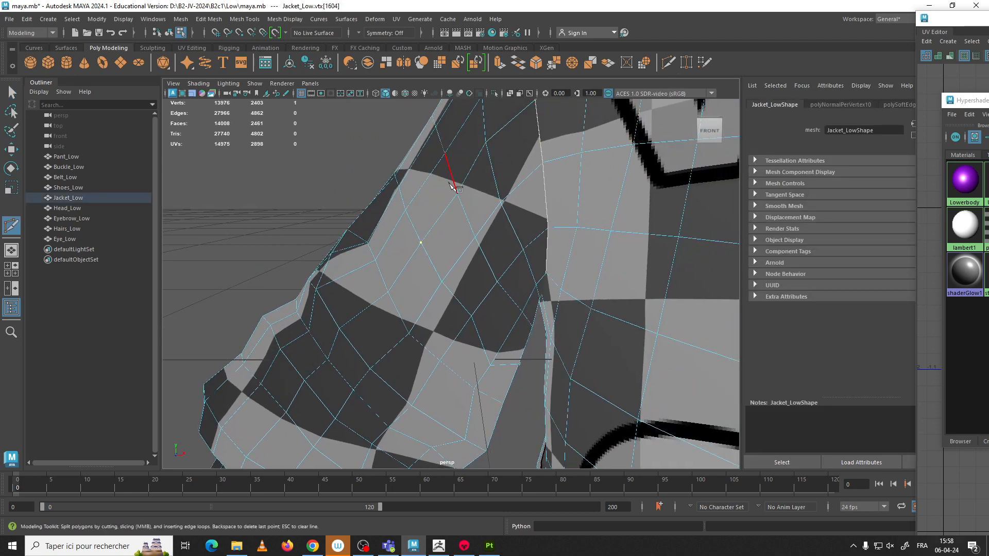
{"action": "left_click", "coordinate": [445, 153]}
{"action": "left_click", "coordinate": [421, 242]}
{"action": "left_click", "coordinate": [409, 334]}
{"action": "left_click", "coordinate": [412, 406]}
{"action": "key", "text": "Return"}
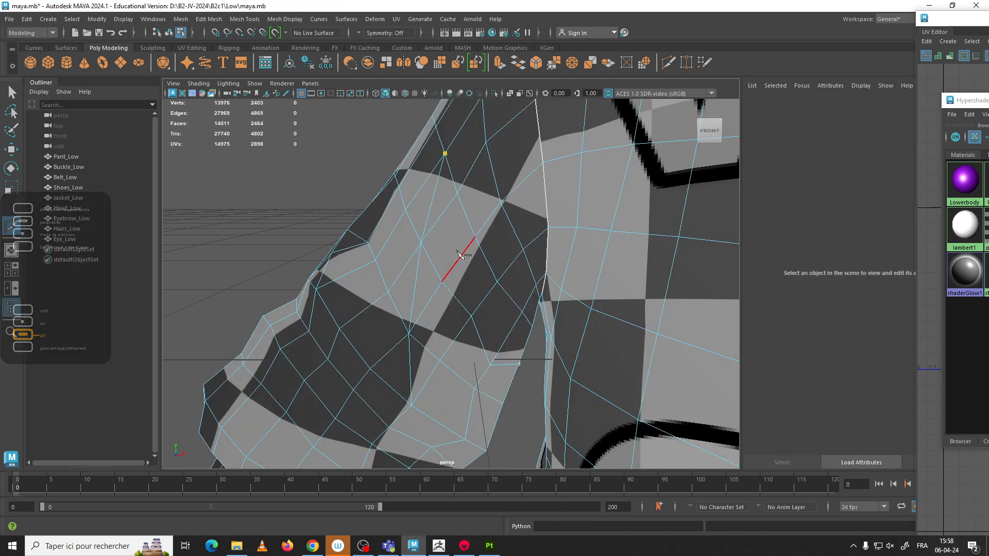
- Try a second Multi-Cut line from the same upper sleeve vertex down to the fold vertex, then undo its cut point
{"action": "left_click", "coordinate": [445, 154]}
{"action": "left_click", "coordinate": [442, 282]}
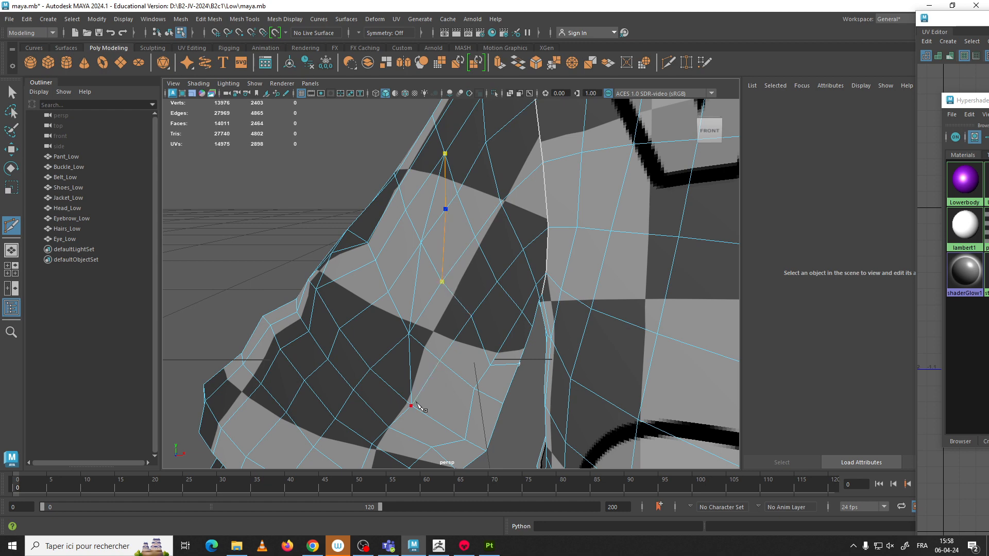
{"action": "left_click", "coordinate": [411, 406]}
{"action": "key", "text": "Return"}
{"action": "key", "text": "ctrl+z"}
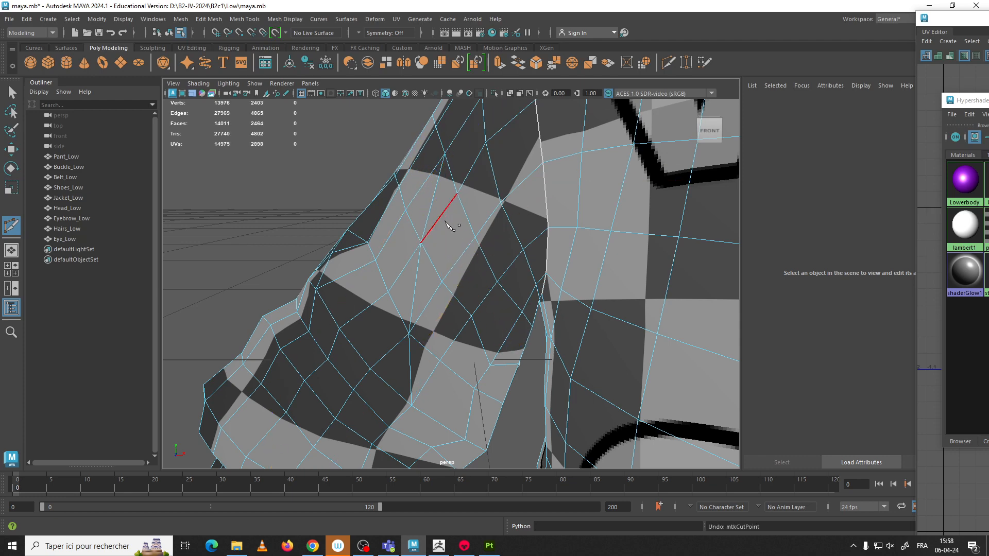
- Undo all the Multi-Cut edits on the jacket sleeve
{"action": "scroll", "coordinate": [454, 232], "scroll_direction": "down", "scroll_amount": 9}
{"action": "scroll", "coordinate": [449, 275], "scroll_direction": "up", "scroll_amount": 5}
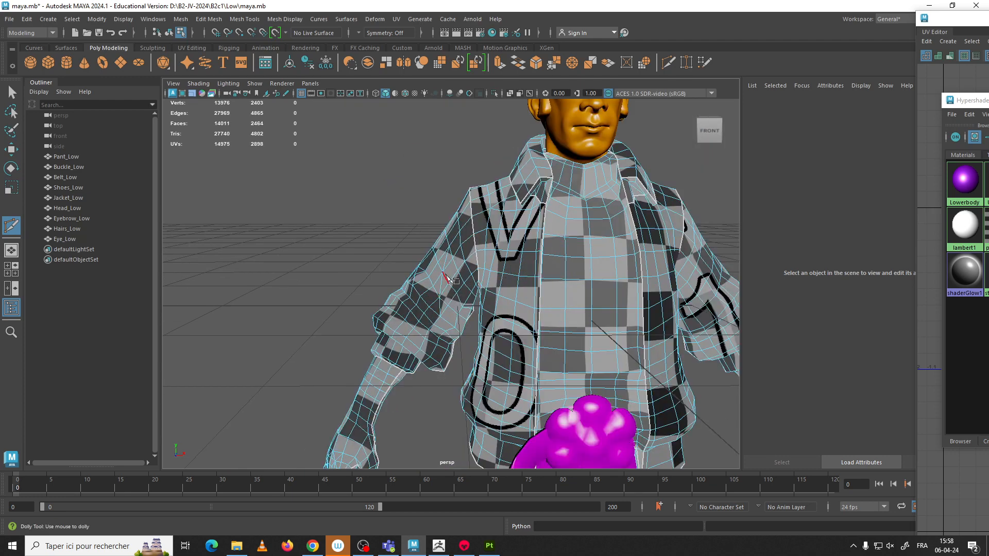
{"action": "scroll", "coordinate": [446, 261], "scroll_direction": "up", "scroll_amount": 5}
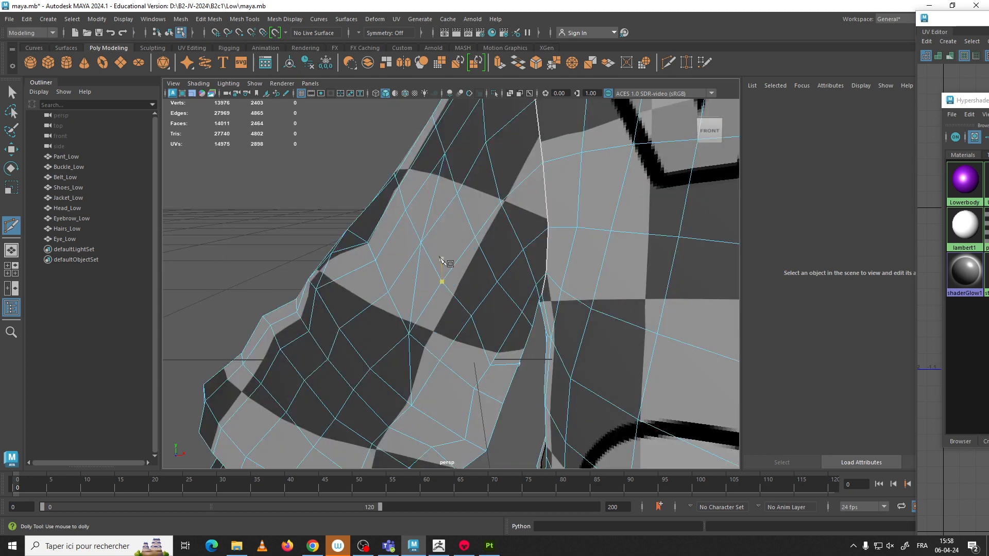
{"action": "scroll", "coordinate": [455, 222], "scroll_direction": "down", "scroll_amount": 5}
{"action": "scroll", "coordinate": [454, 222], "scroll_direction": "up", "scroll_amount": 5}
{"action": "key", "text": "ctrl+z"}
{"action": "key", "text": "ctrl+z"}
{"action": "key", "text": "ctrl+z"}
{"action": "key", "text": "ctrl+z"}
{"action": "key", "text": "ctrl+z"}
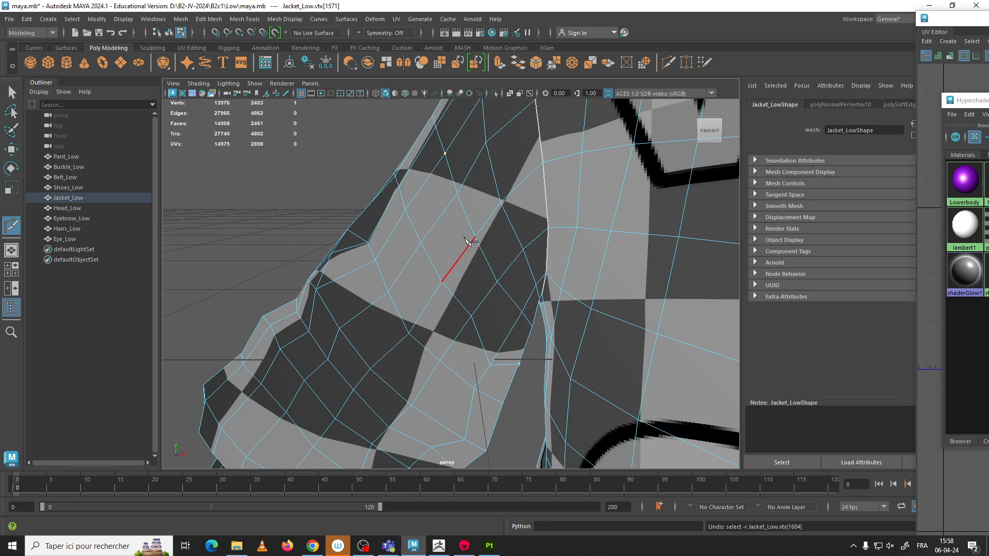
- Return to object selection, duplicate Jacket_Low and scale the copy up slightly as a cage demonstration
{"action": "scroll", "coordinate": [466, 239], "scroll_direction": "down", "scroll_amount": 10}
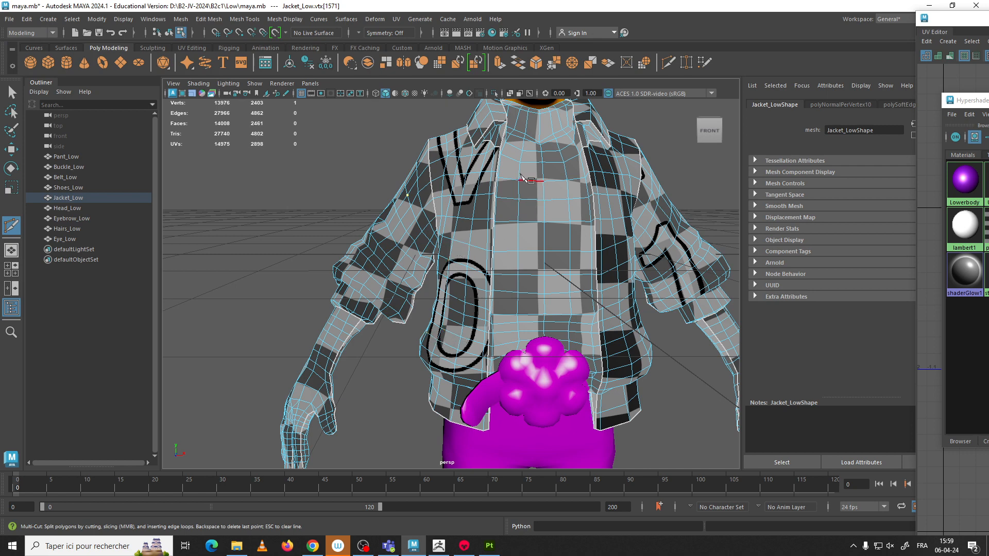
{"action": "key", "text": "w"}
{"action": "left_click", "coordinate": [313, 215]}
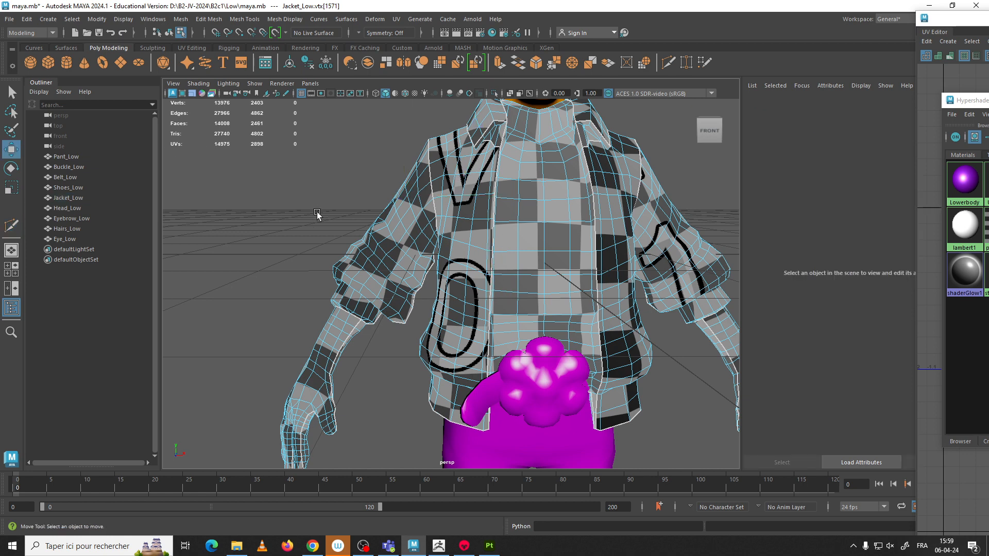
{"action": "key", "text": "F8"}
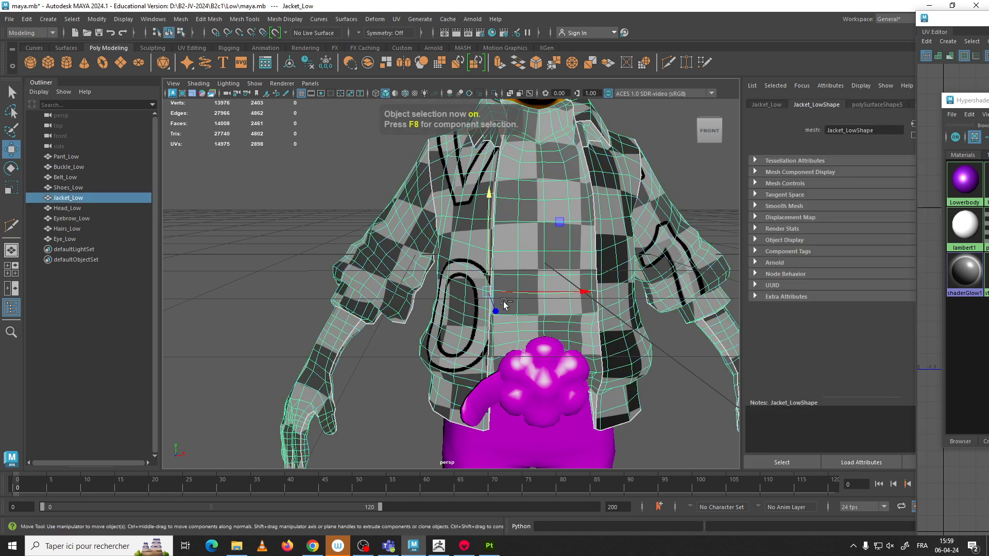
{"action": "key", "text": "ctrl+d"}
{"action": "key", "text": "r"}
{"action": "left_click_drag", "start_coordinate": [487, 287], "coordinate": [493, 284]}
- Compare the scaled jacket copy with the original around the sleeve, checking where the two meshes intersect
{"action": "middle_click_drag", "start_coordinate": [361, 266], "coordinate": [414, 220], "text": "alt"}
{"action": "left_click", "coordinate": [427, 234]}
{"action": "scroll", "coordinate": [420, 232], "scroll_direction": "up", "scroll_amount": 5}
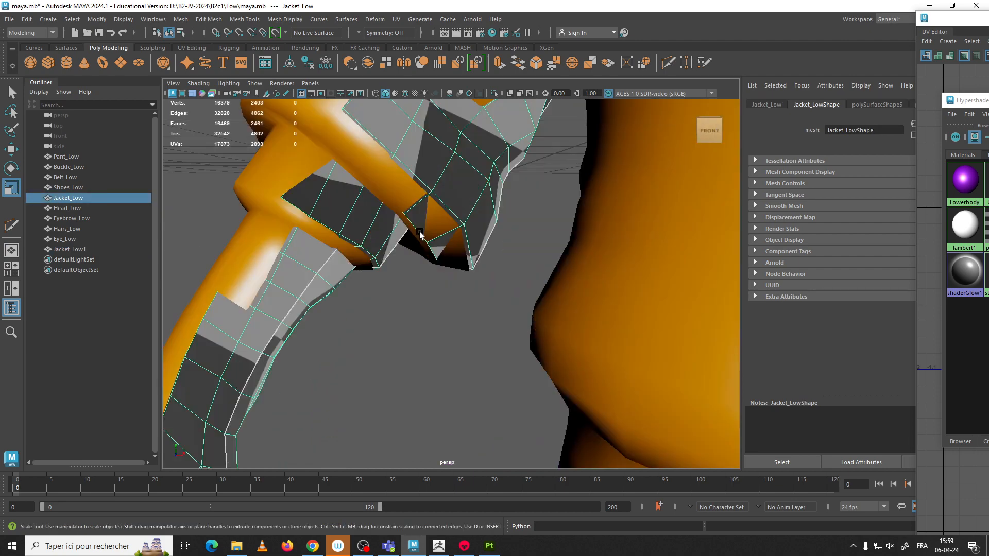
{"action": "scroll", "coordinate": [414, 226], "scroll_direction": "down", "scroll_amount": 5}
{"action": "left_click", "coordinate": [414, 227]}
{"action": "scroll", "coordinate": [446, 268], "scroll_direction": "up", "scroll_amount": 10}
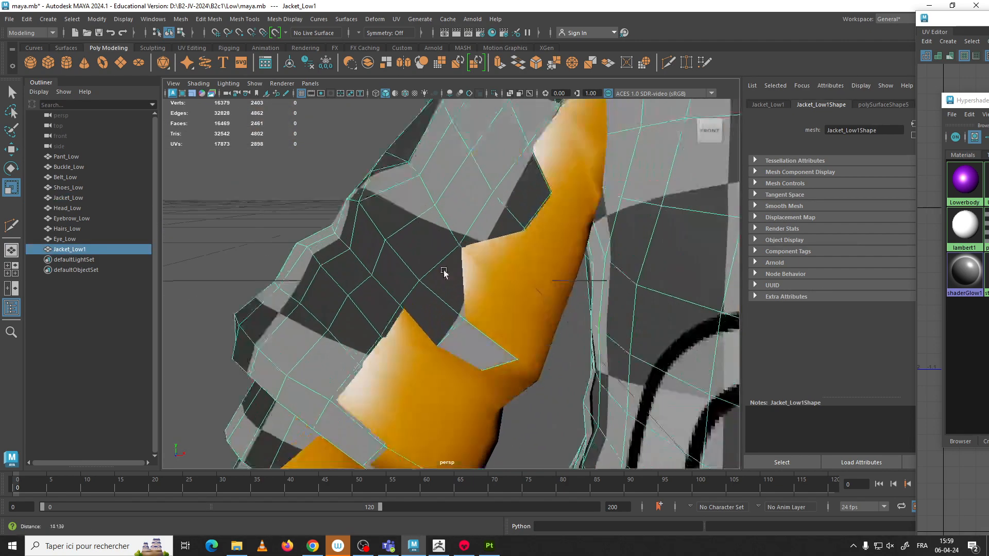
{"action": "scroll", "coordinate": [572, 333], "scroll_direction": "down", "scroll_amount": 10}
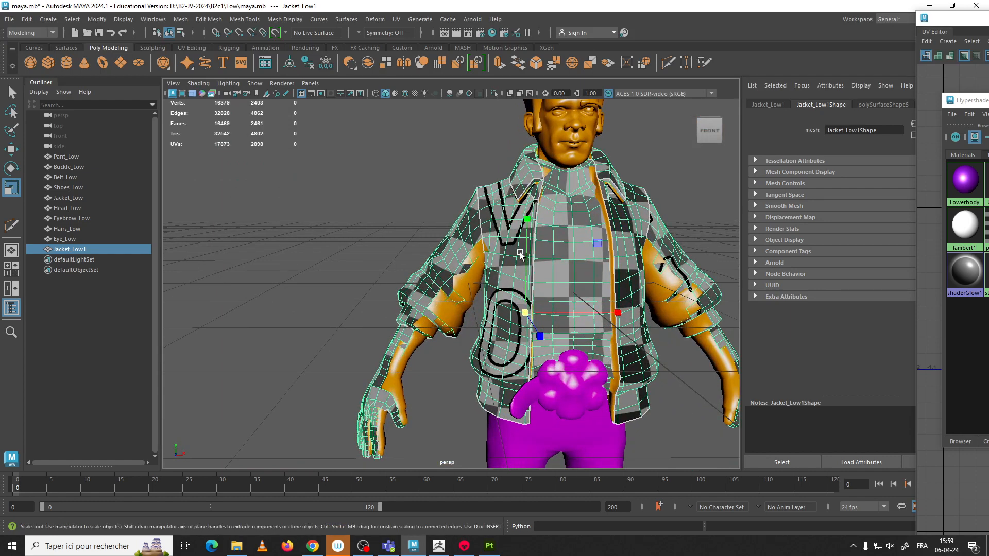
- Remove the duplicated jacket from the scene
{"action": "left_click", "coordinate": [393, 253]}
{"action": "left_click", "coordinate": [479, 213]}
{"action": "left_click", "coordinate": [459, 221]}
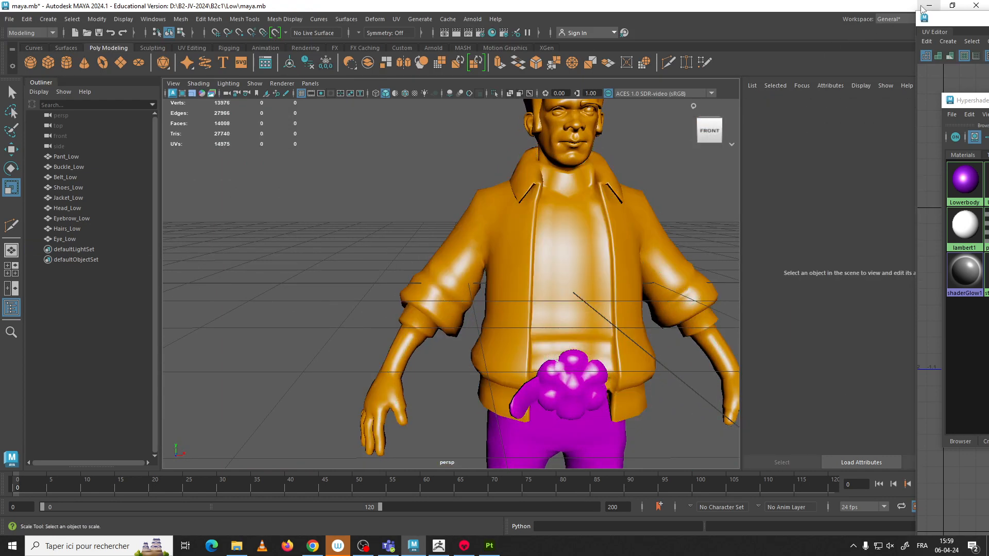
- Switch back to Substance 3D Painter and inspect the cage around the jacket, shoulder and sleeve
{"action": "left_click", "coordinate": [927, 6]}
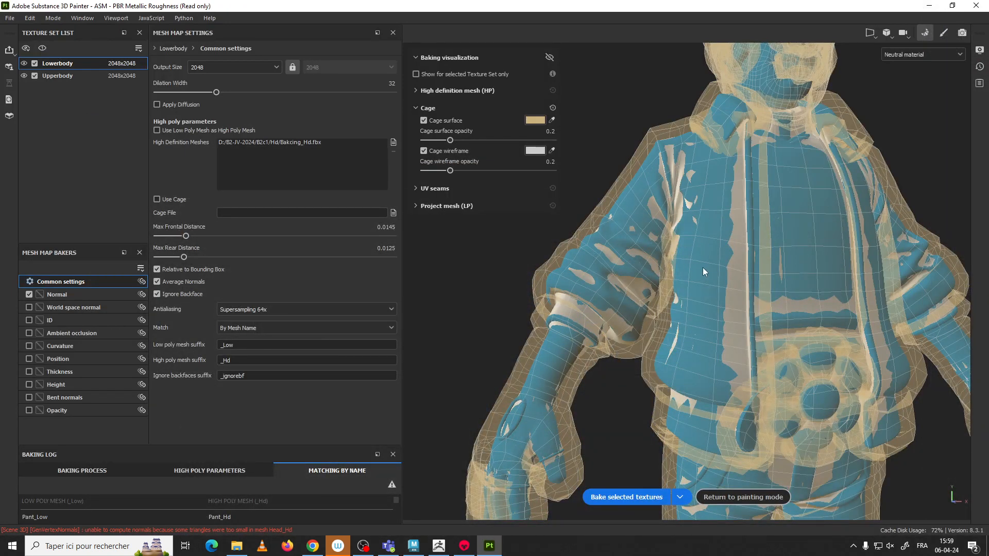
{"action": "scroll", "coordinate": [702, 267], "scroll_direction": "down", "scroll_amount": 3}
{"action": "middle_click_drag", "start_coordinate": [698, 242], "coordinate": [670, 235], "text": "alt"}
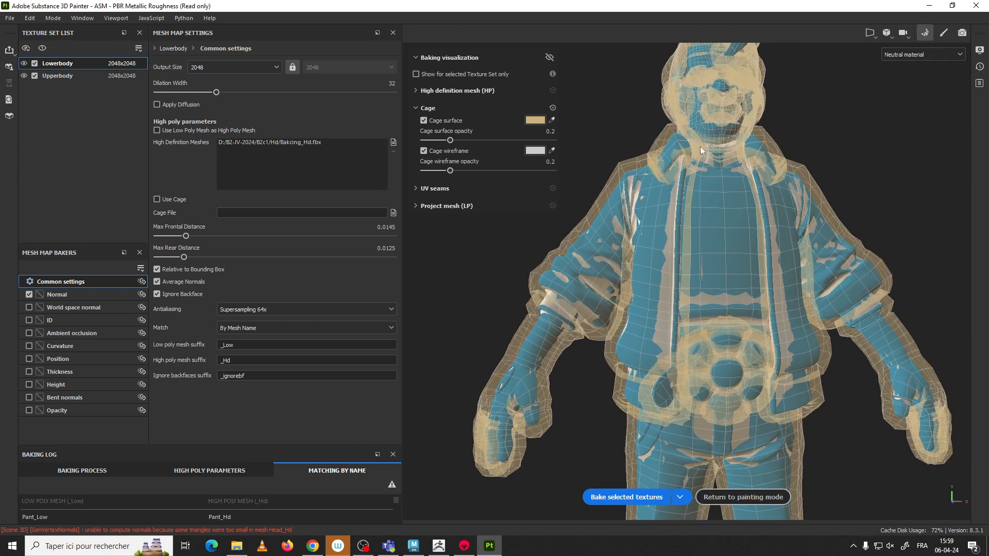
{"action": "middle_click_drag", "start_coordinate": [651, 183], "coordinate": [668, 233], "text": "alt"}
{"action": "scroll", "coordinate": [636, 190], "scroll_direction": "up", "scroll_amount": 2}
{"action": "scroll", "coordinate": [683, 258], "scroll_direction": "up", "scroll_amount": 2}
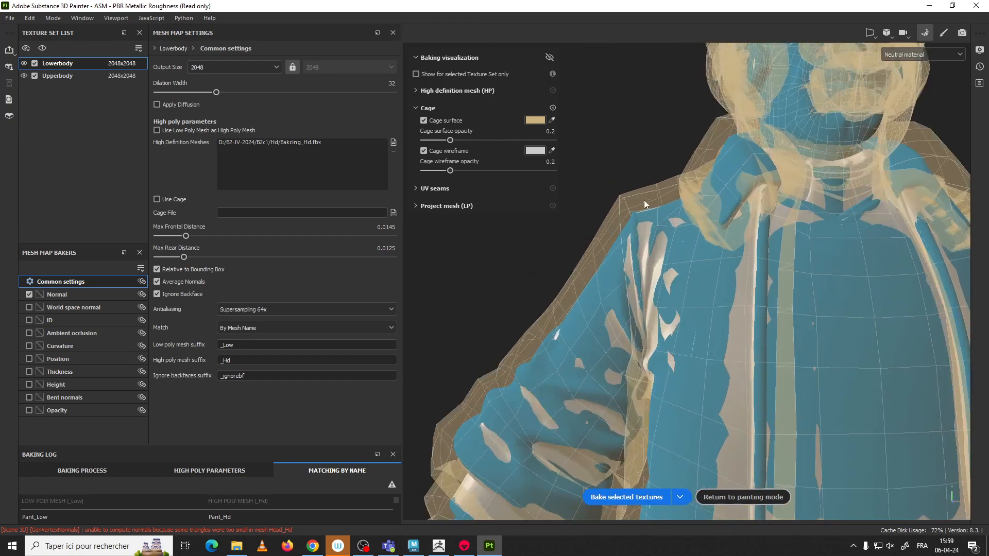
{"action": "left_click_drag", "start_coordinate": [604, 206], "coordinate": [648, 209], "text": "alt"}
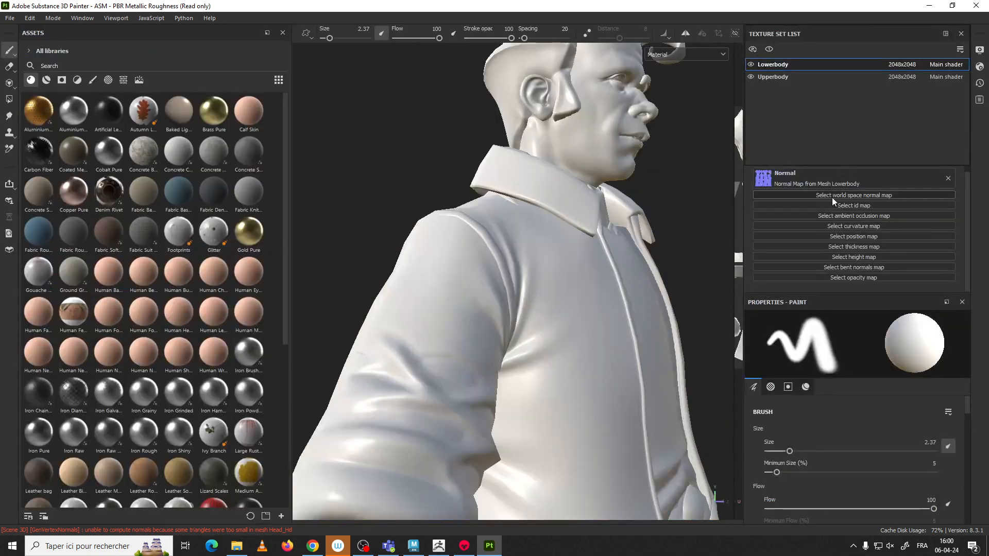
- Examine the baked normals on the jacket's side, rolled sleeve and gloved fingers
{"action": "scroll", "coordinate": [543, 264], "scroll_direction": "down", "scroll_amount": 3}
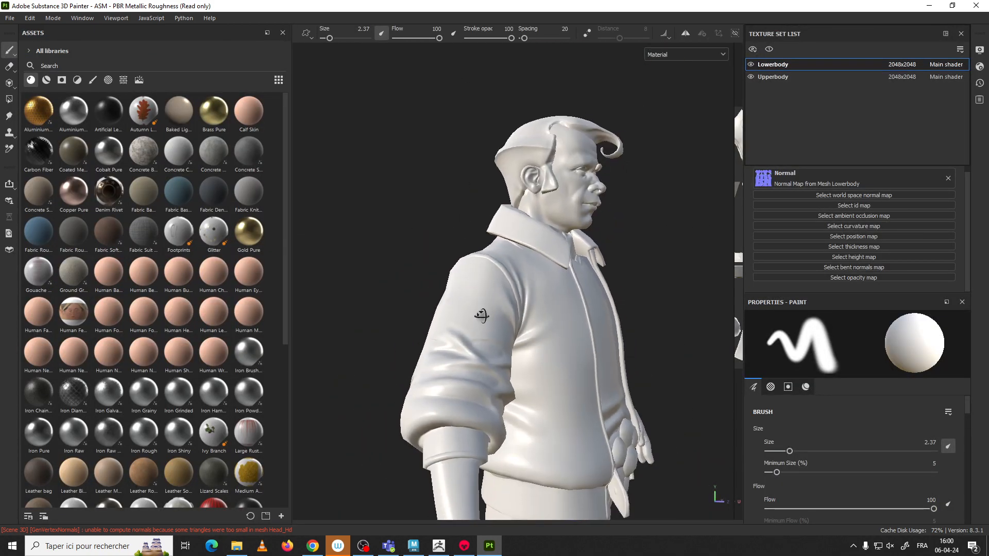
{"action": "mouse_move", "coordinate": [484, 316]}
{"action": "left_mouse_down", "text": "alt"}
{"action": "mouse_move", "coordinate": [558, 348]}
{"action": "mouse_move", "coordinate": [702, 354]}
{"action": "mouse_move", "coordinate": [446, 355]}
{"action": "mouse_move", "coordinate": [441, 335]}
{"action": "mouse_move", "coordinate": [466, 219]}
{"action": "mouse_move", "coordinate": [687, 289]}
{"action": "mouse_move", "coordinate": [609, 285]}
{"action": "mouse_move", "coordinate": [488, 319]}
{"action": "left_mouse_up", "text": "alt"}
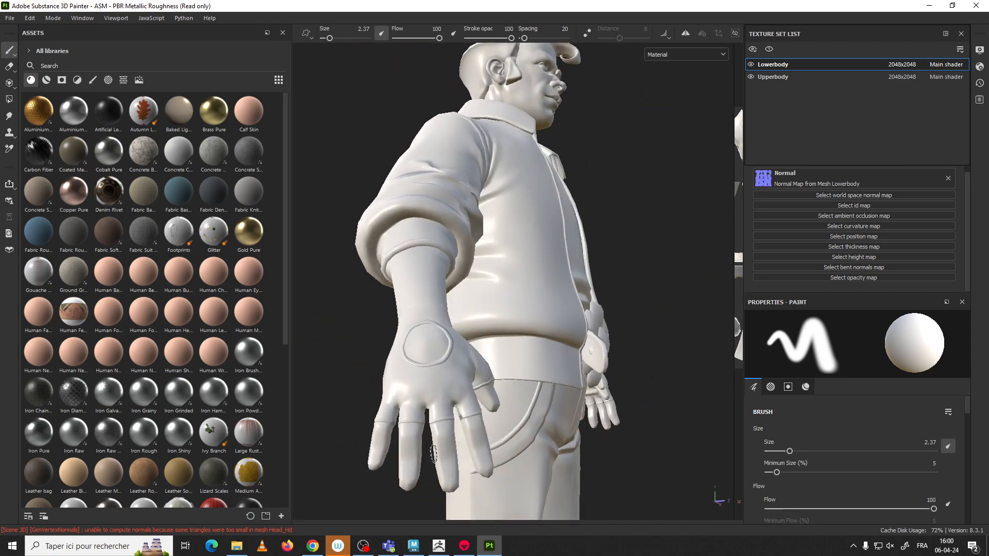
{"action": "left_click_drag", "start_coordinate": [467, 376], "coordinate": [407, 356], "text": "alt"}
{"action": "right_click_drag", "start_coordinate": [407, 355], "coordinate": [631, 555], "text": "alt"}
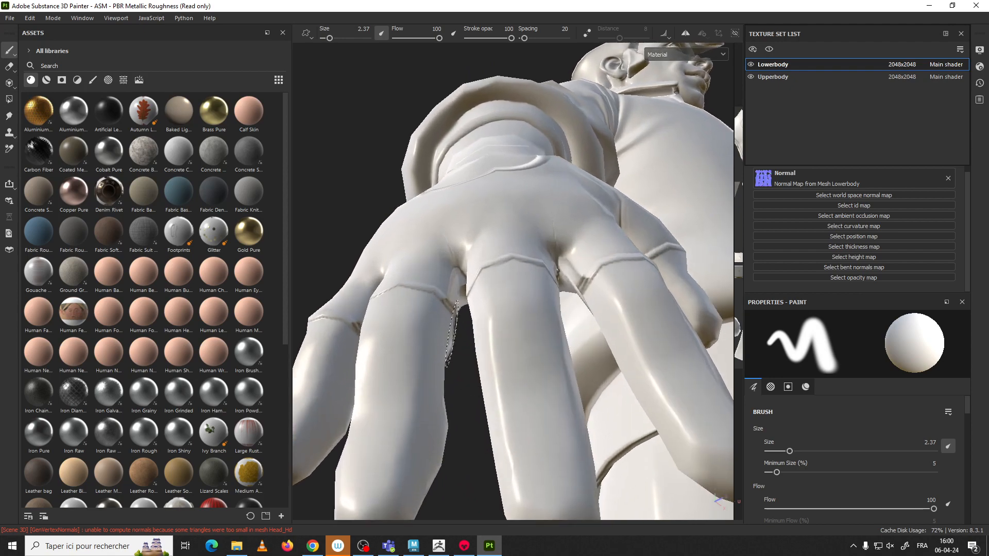
{"action": "left_click_drag", "start_coordinate": [448, 314], "coordinate": [629, 320], "text": "alt"}
{"action": "right_click_drag", "start_coordinate": [629, 319], "coordinate": [566, 206], "text": "alt"}
- Examine the baked normals on the trousers, jacket hem and flower belt buckle
{"action": "middle_click_drag", "start_coordinate": [562, 324], "coordinate": [375, 354], "text": "alt"}
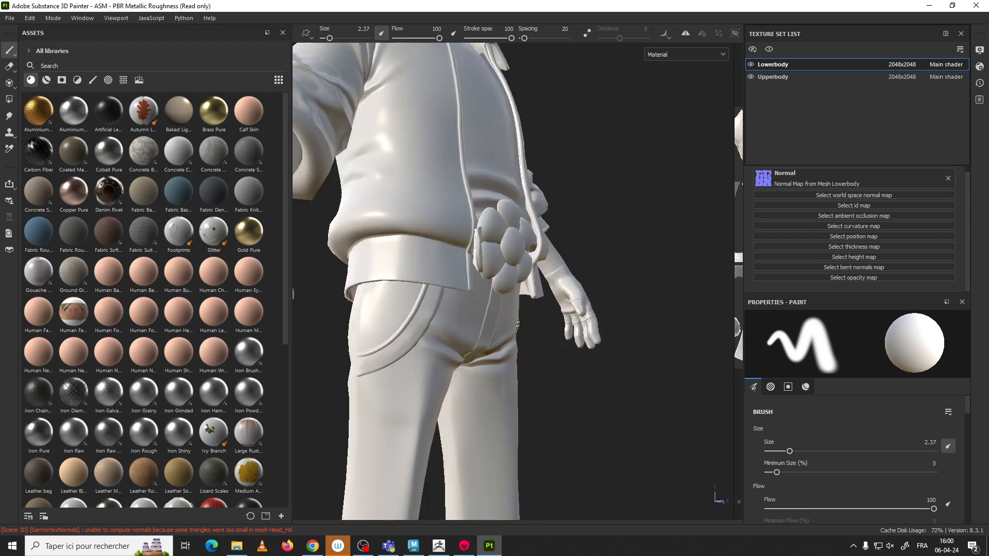
{"action": "left_click_drag", "start_coordinate": [529, 294], "coordinate": [345, 285], "text": "alt"}
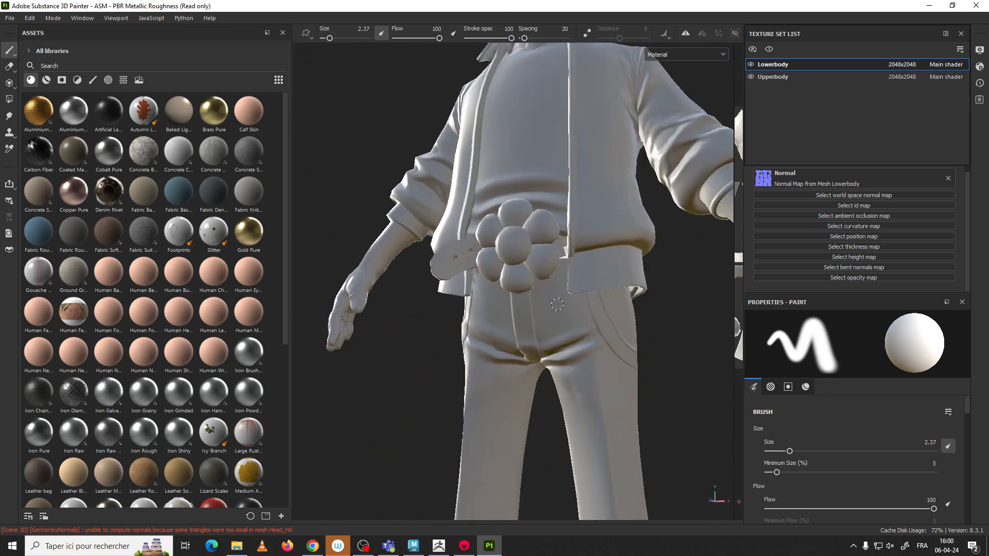
{"action": "left_click_drag", "start_coordinate": [557, 304], "coordinate": [447, 296], "text": "alt"}
- Examine the baked normals on the head, collar and shoulder seams
{"action": "middle_click_drag", "start_coordinate": [464, 155], "coordinate": [530, 357], "text": "alt"}
{"action": "right_click_drag", "start_coordinate": [529, 357], "coordinate": [480, 274], "text": "alt"}
{"action": "middle_click_drag", "start_coordinate": [479, 275], "coordinate": [524, 335], "text": "alt"}
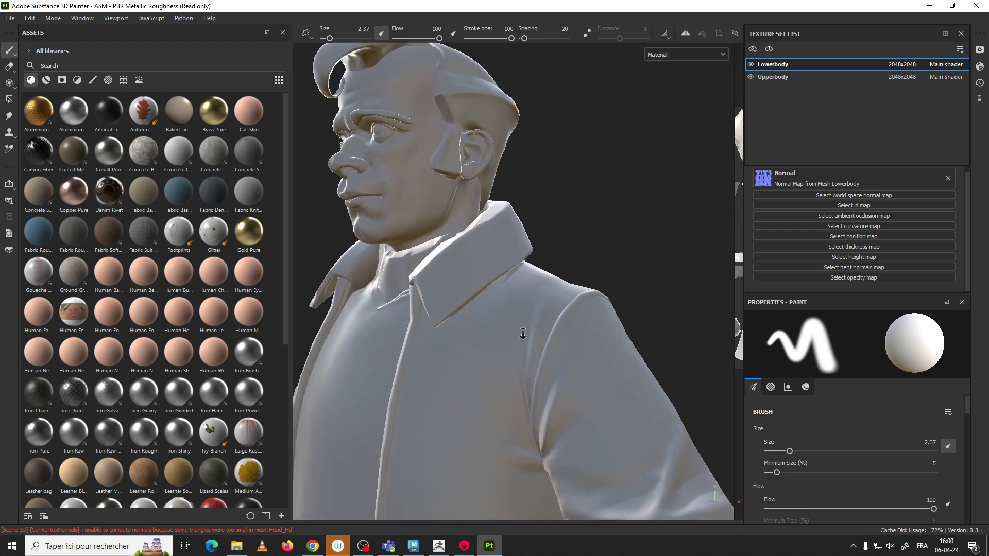
{"action": "right_click_drag", "start_coordinate": [523, 336], "coordinate": [592, 264], "text": "alt"}
{"action": "left_click_drag", "start_coordinate": [591, 265], "coordinate": [496, 296], "text": "alt"}
{"action": "mouse_move", "coordinate": [568, 281]}
{"action": "left_mouse_down", "text": "alt"}
{"action": "mouse_move", "coordinate": [503, 243]}
{"action": "mouse_move", "coordinate": [450, 232]}
{"action": "mouse_move", "coordinate": [515, 203]}
{"action": "left_mouse_up", "text": "alt"}
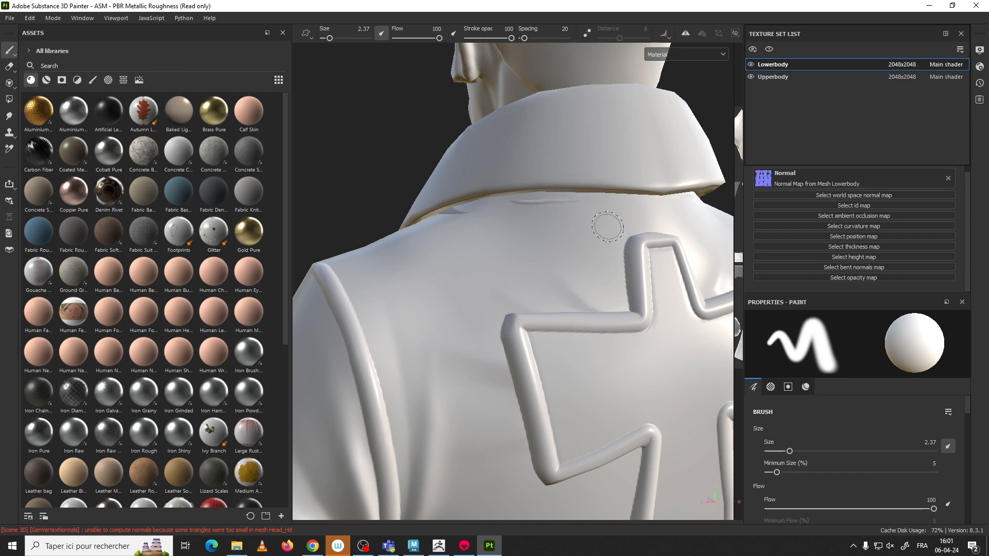
- Check the baked normals around the front collar and neckline, then view the character's whole front
{"action": "scroll", "coordinate": [515, 206], "scroll_direction": "down", "scroll_amount": 5}
{"action": "left_click_drag", "start_coordinate": [397, 182], "coordinate": [458, 298], "text": "alt"}
{"action": "scroll", "coordinate": [574, 283], "scroll_direction": "up", "scroll_amount": 5}
{"action": "right_click_drag", "start_coordinate": [575, 289], "coordinate": [472, 151], "text": "shift"}
{"action": "scroll", "coordinate": [472, 150], "scroll_direction": "up", "scroll_amount": 2}
{"action": "scroll", "coordinate": [545, 353], "scroll_direction": "up", "scroll_amount": 4}
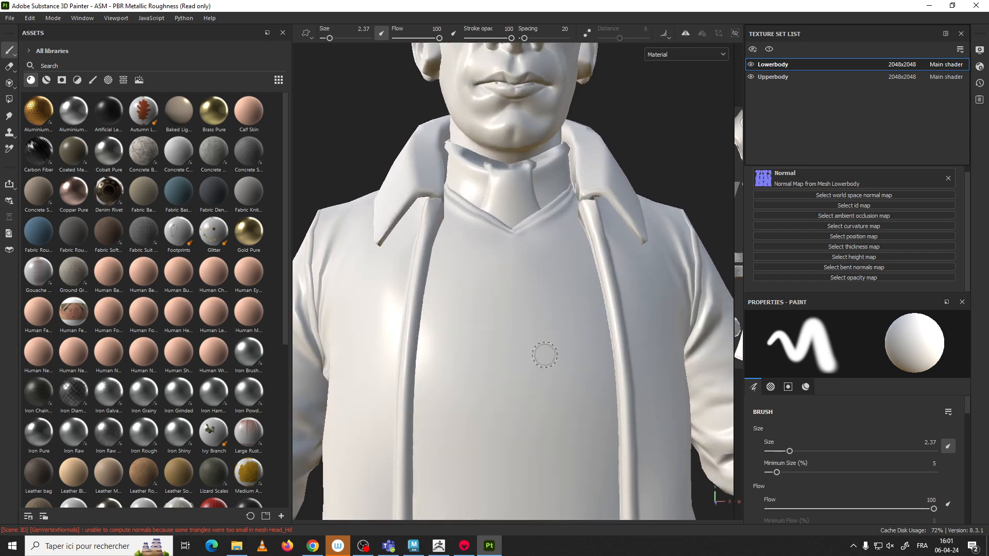
{"action": "left_click_drag", "start_coordinate": [545, 354], "coordinate": [489, 260], "text": "alt"}
{"action": "scroll", "coordinate": [532, 266], "scroll_direction": "up", "scroll_amount": 3}
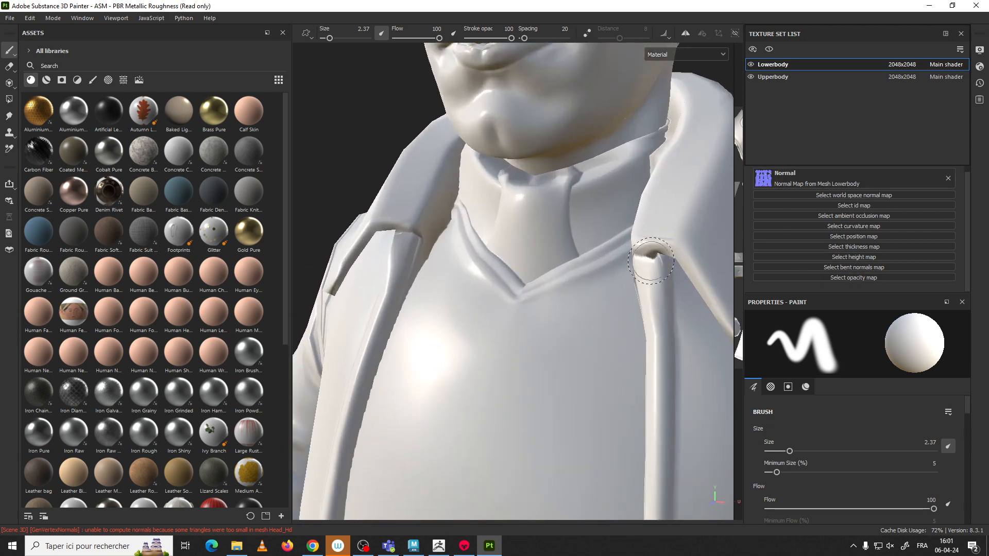
{"action": "scroll", "coordinate": [386, 216], "scroll_direction": "down", "scroll_amount": 7}
{"action": "scroll", "coordinate": [506, 271], "scroll_direction": "down", "scroll_amount": 6}
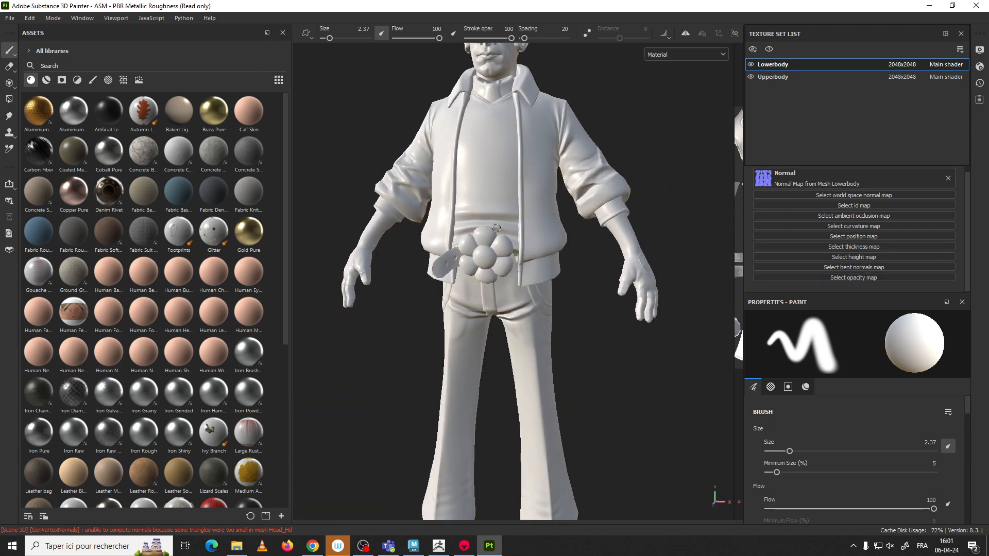
- Return to baking mode and enable the world space normal, ID, ambient occlusion, curvature, position and thickness bakers for Lowerbody
{"action": "left_click_drag", "start_coordinate": [507, 271], "coordinate": [568, 350], "text": "alt"}
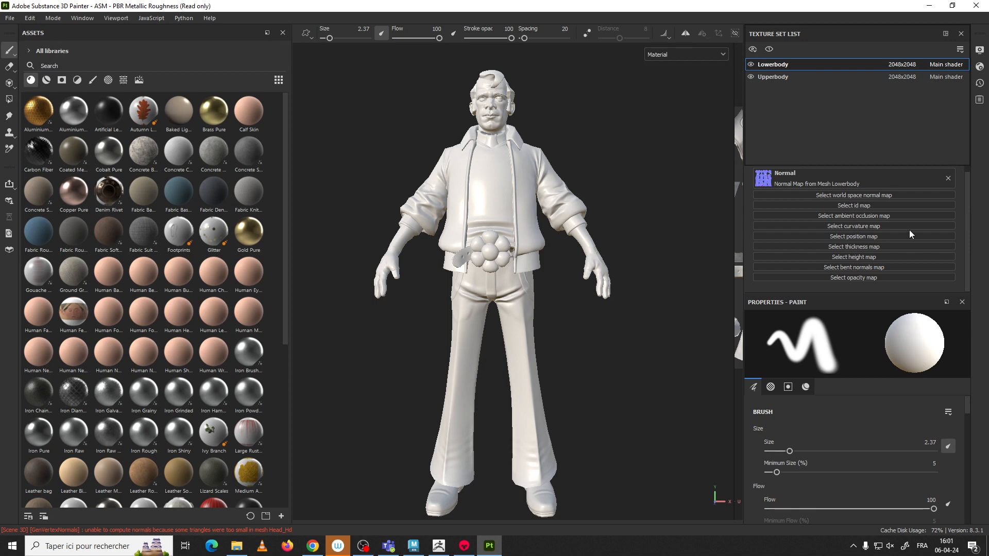
{"action": "scroll", "coordinate": [909, 230], "scroll_direction": "up", "scroll_amount": 2}
{"action": "left_click", "coordinate": [921, 221]}
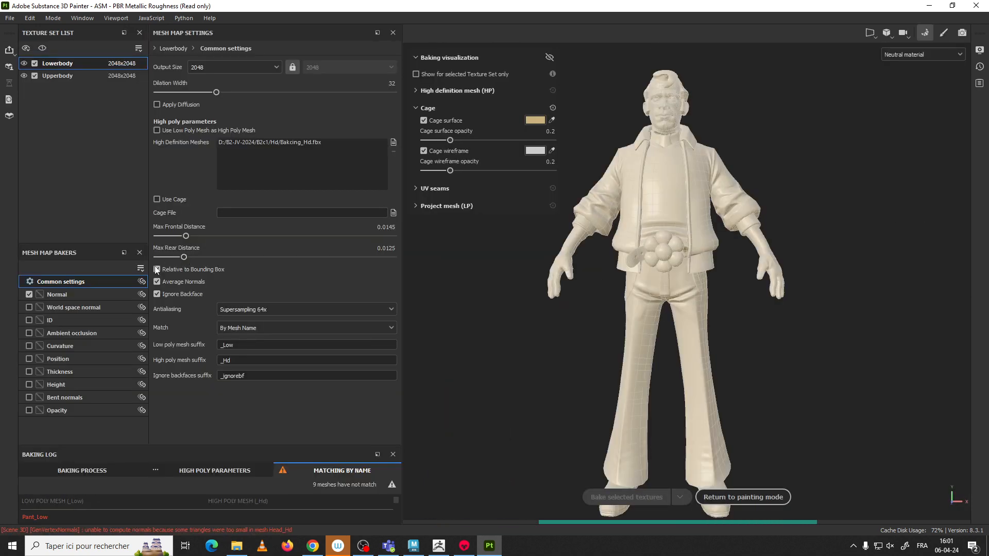
{"action": "left_click", "coordinate": [29, 307]}
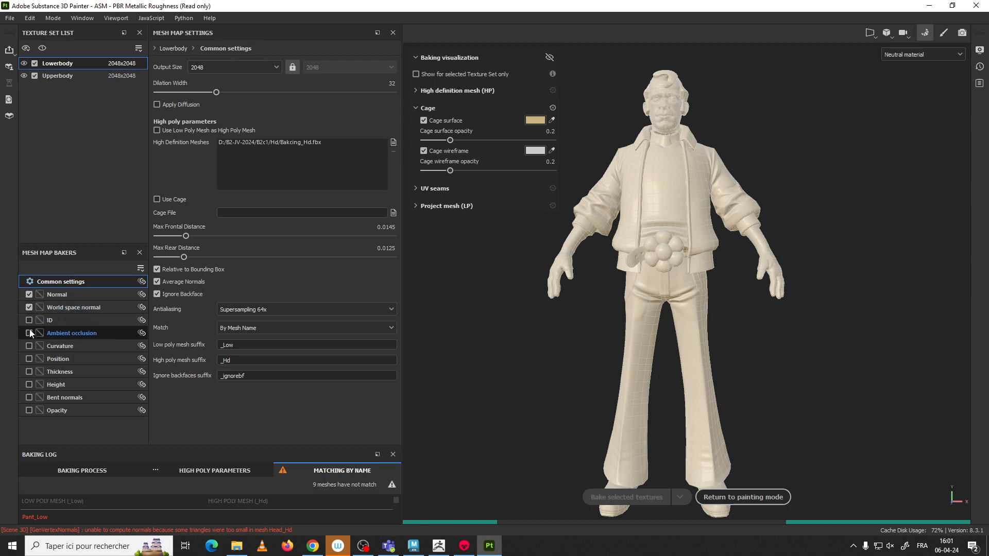
{"action": "left_click", "coordinate": [29, 320]}
{"action": "left_click", "coordinate": [28, 333]}
{"action": "left_click", "coordinate": [28, 345]}
{"action": "left_click", "coordinate": [29, 359]}
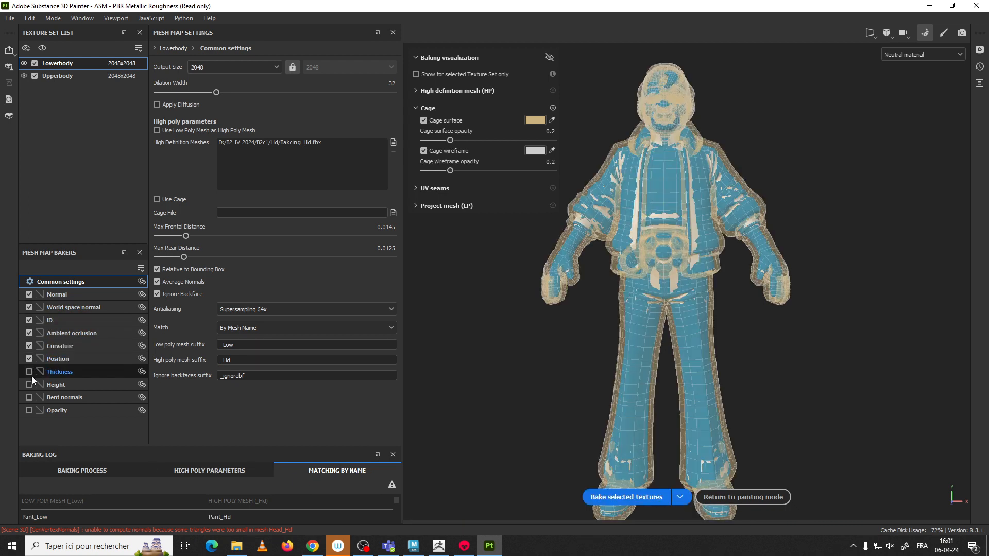
{"action": "left_click", "coordinate": [30, 372]}
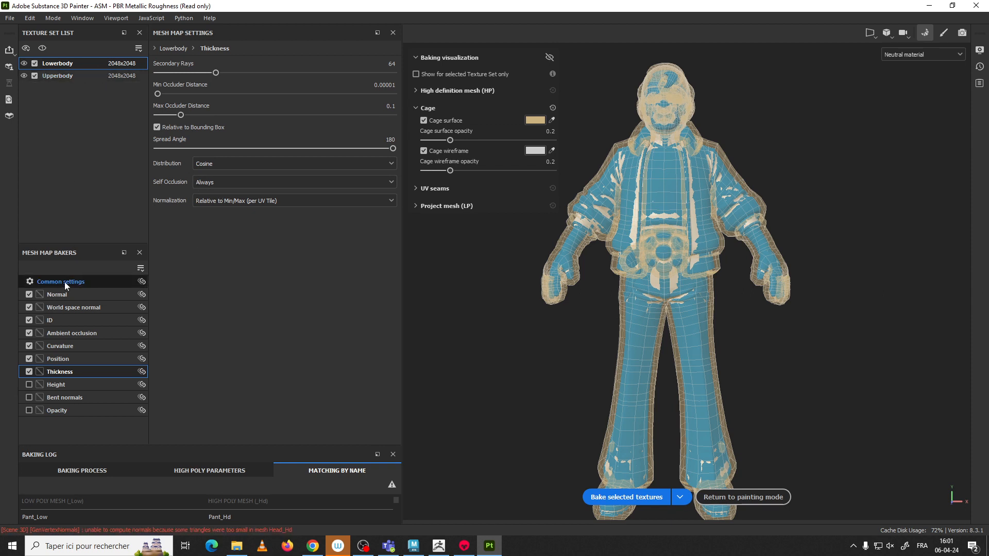
- Set the ambient occlusion baker's self occlusion and the curvature baker's self intersection to Only Same Mesh Name
{"action": "left_click", "coordinate": [88, 333]}
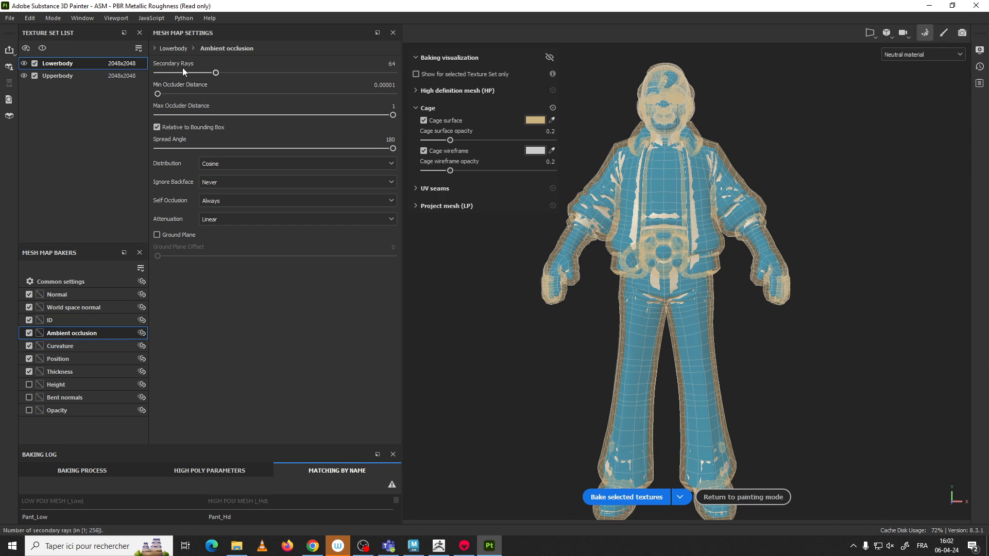
{"action": "left_click", "coordinate": [239, 200]}
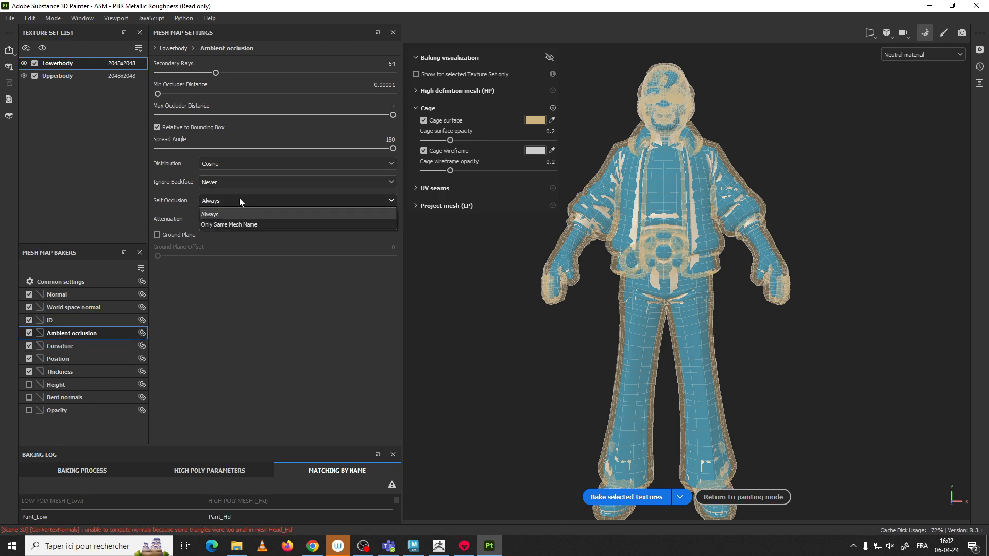
{"action": "left_click", "coordinate": [229, 225]}
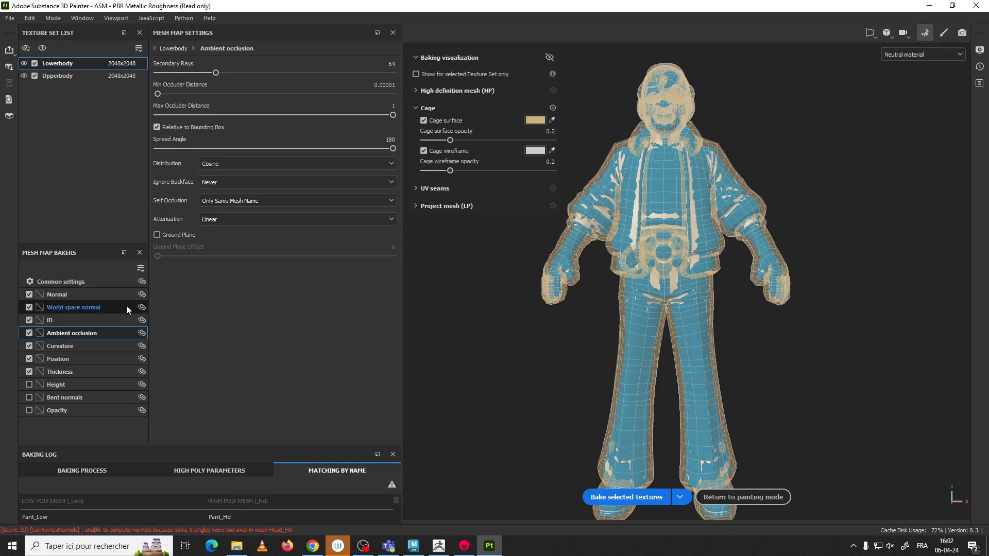
{"action": "left_click", "coordinate": [87, 345]}
{"action": "left_click", "coordinate": [265, 138]}
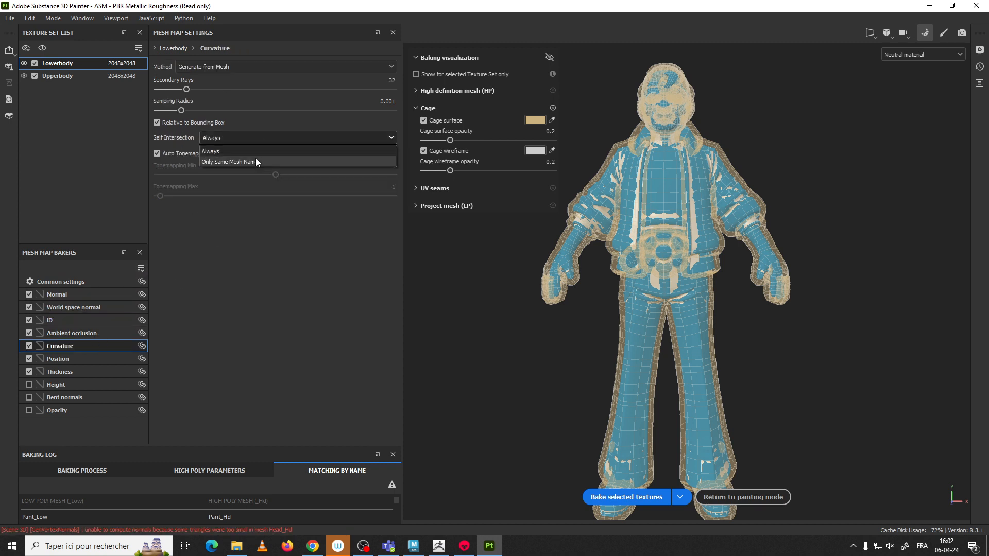
{"action": "left_click", "coordinate": [255, 161]}
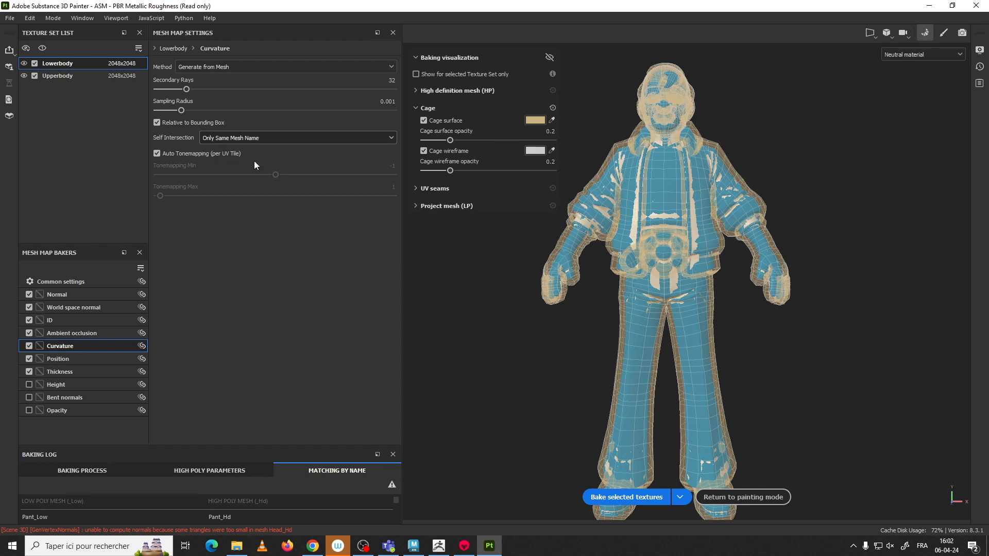
- Set the thickness baker's self occlusion to Only Same Mesh Name
{"action": "left_click", "coordinate": [79, 370]}
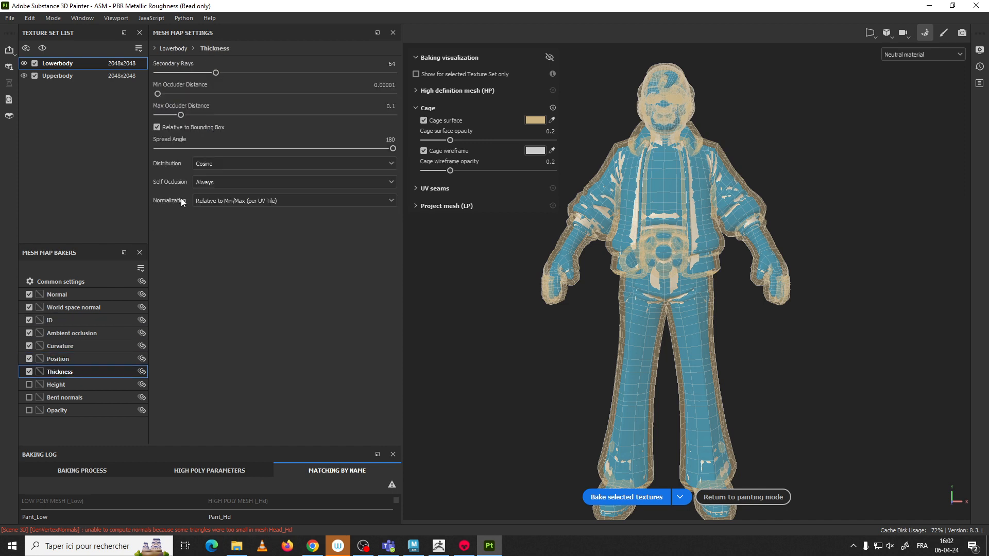
{"action": "left_click", "coordinate": [227, 181]}
{"action": "left_click", "coordinate": [234, 205]}
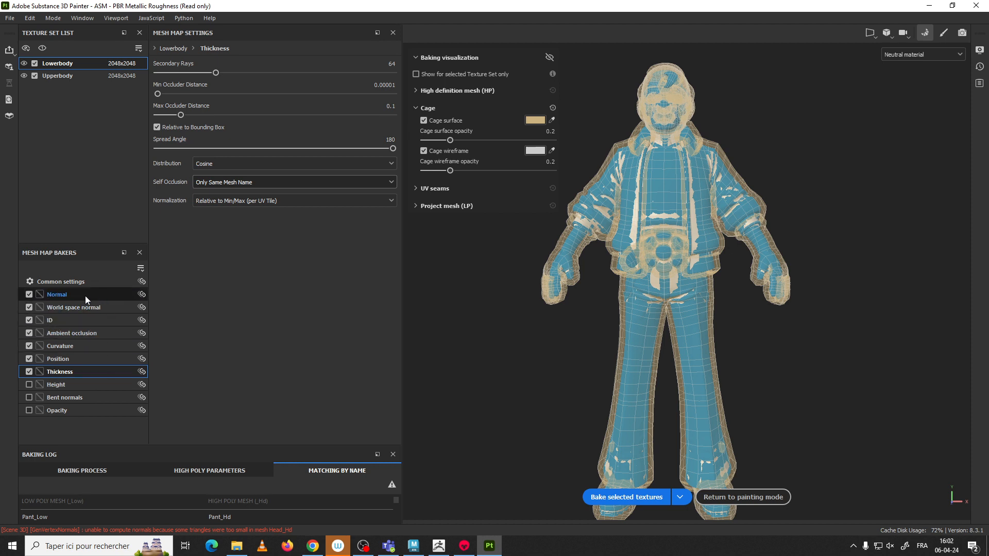
- Set the ID baker's color source to Vertex Color
{"action": "left_click", "coordinate": [60, 319]}
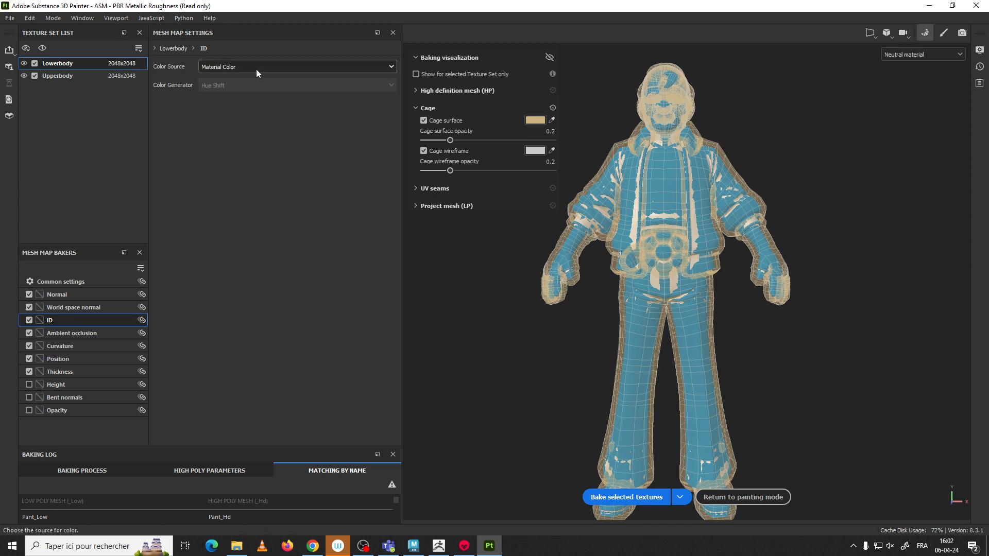
{"action": "left_click", "coordinate": [213, 66]}
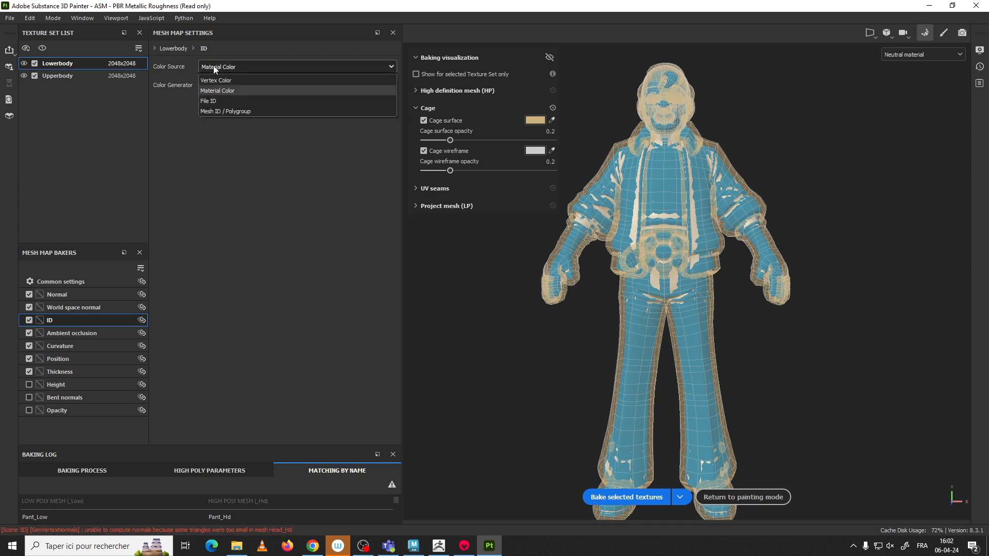
{"action": "left_click", "coordinate": [232, 81]}
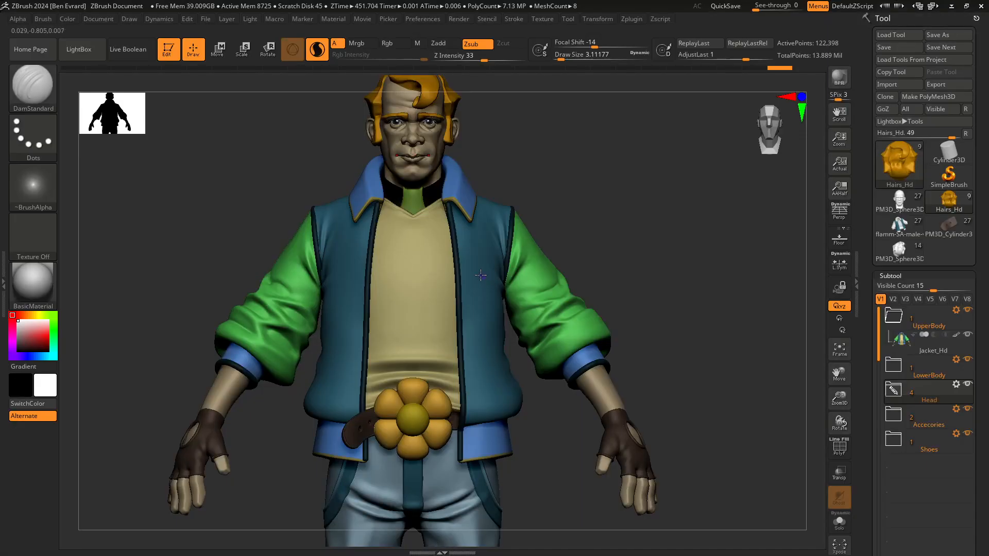
- Switch to ZBrush and examine the vertex colours painted on the high-poly character
{"action": "right_click_drag", "start_coordinate": [393, 149], "coordinate": [455, 428], "text": "ctrl"}
{"action": "mouse_move", "coordinate": [472, 187]}
{"action": "right_mouse_down", "text": "alt"}
{"action": "mouse_move", "coordinate": [482, 146]}
{"action": "mouse_move", "coordinate": [351, 185]}
{"action": "mouse_move", "coordinate": [468, 340]}
{"action": "mouse_move", "coordinate": [411, 386]}
{"action": "right_mouse_up", "text": "alt"}
{"action": "left_click", "coordinate": [839, 446]}
{"action": "left_click", "coordinate": [445, 313], "text": "alt"}
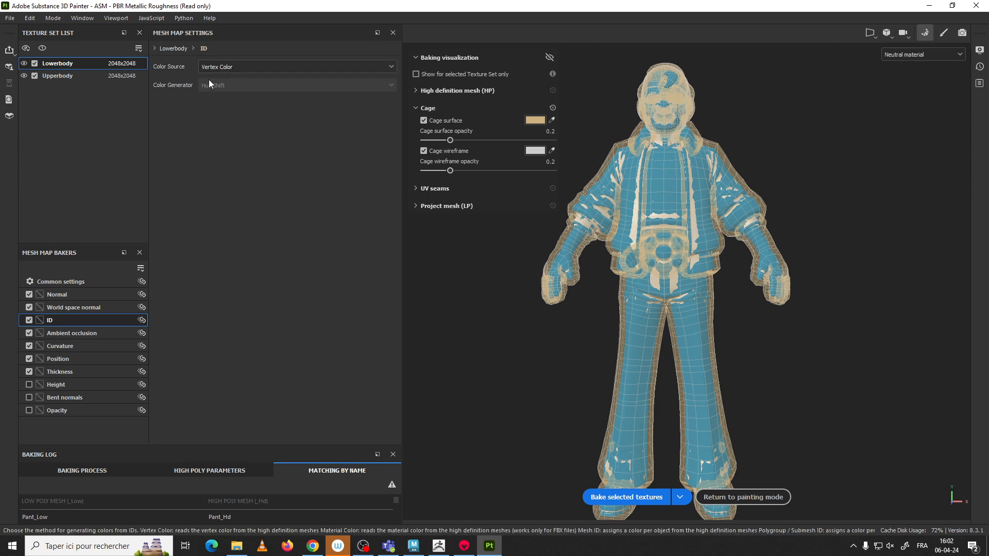
- Switch back to Substance 3D Painter and bake the selected mesh maps with Lowerbody active
{"action": "left_click", "coordinate": [606, 502]}
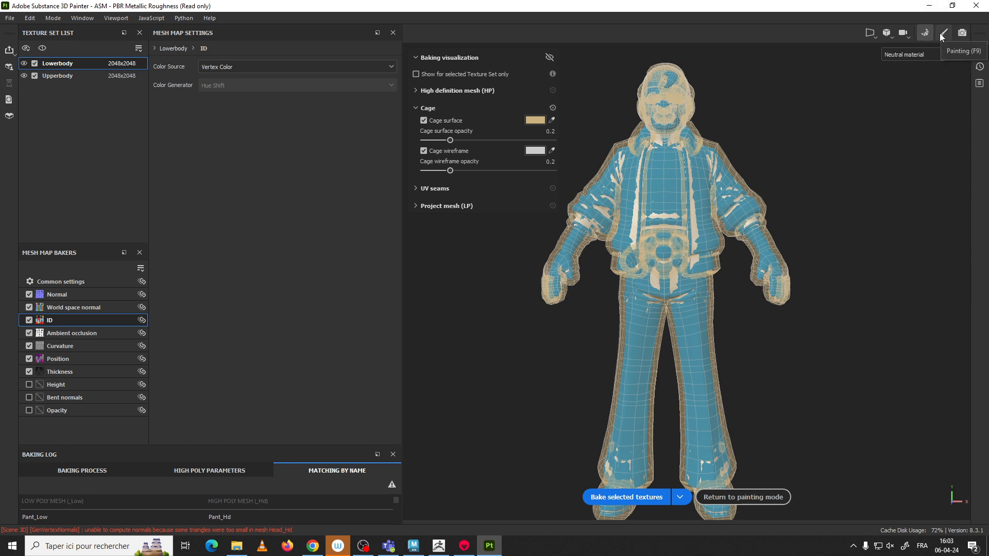
- Enable the world space normal, ID, ambient occlusion, curvature, position and thickness bakers for the Upperbody texture set
{"action": "left_click", "coordinate": [54, 76]}
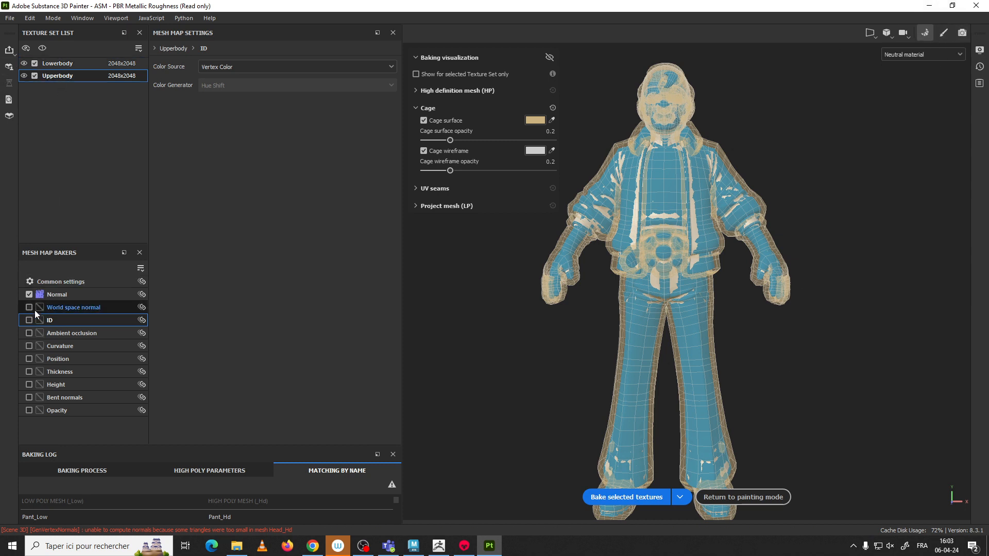
{"action": "left_click", "coordinate": [29, 307]}
{"action": "left_click", "coordinate": [29, 320]}
{"action": "left_click", "coordinate": [29, 332]}
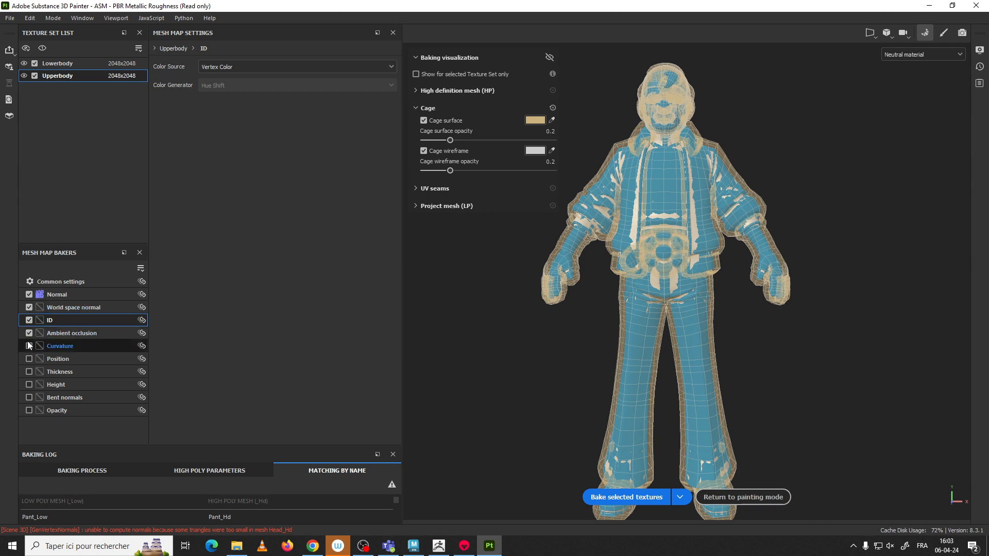
{"action": "left_click", "coordinate": [29, 345]}
{"action": "left_click", "coordinate": [30, 357]}
{"action": "left_click", "coordinate": [28, 376]}
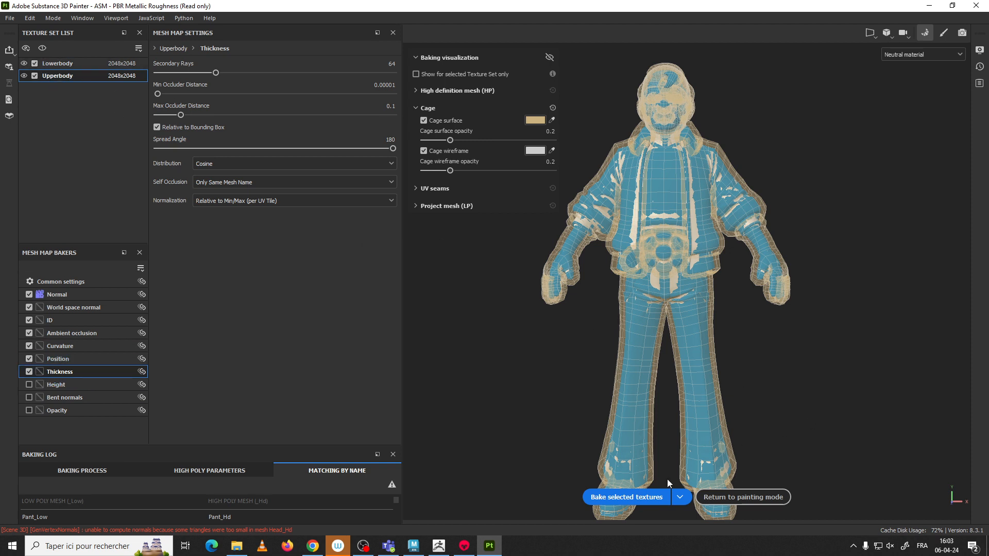
- Start baking the enabled mesh maps for the Upperbody texture set only
{"action": "left_click", "coordinate": [676, 498]}
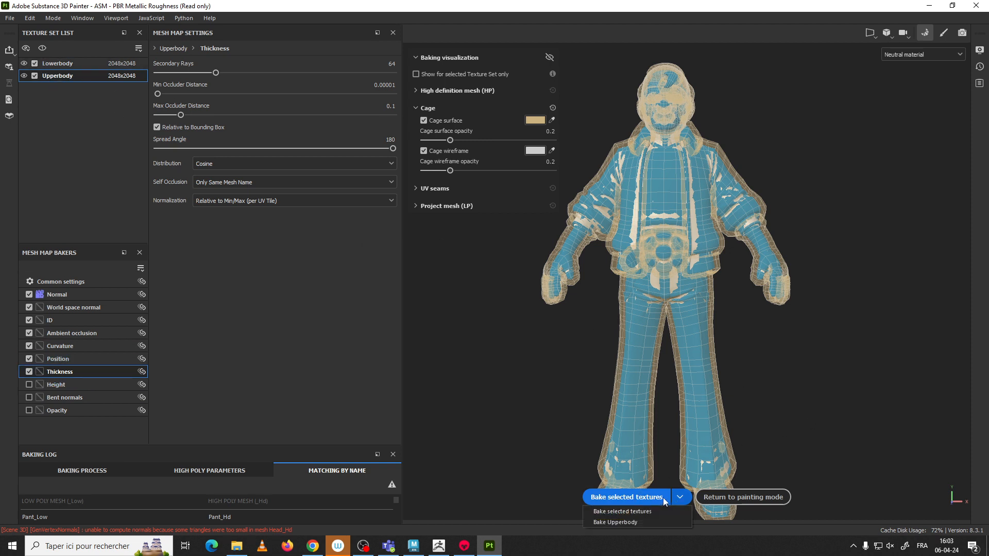
{"action": "left_click", "coordinate": [618, 522]}
{"action": "left_click", "coordinate": [629, 497]}
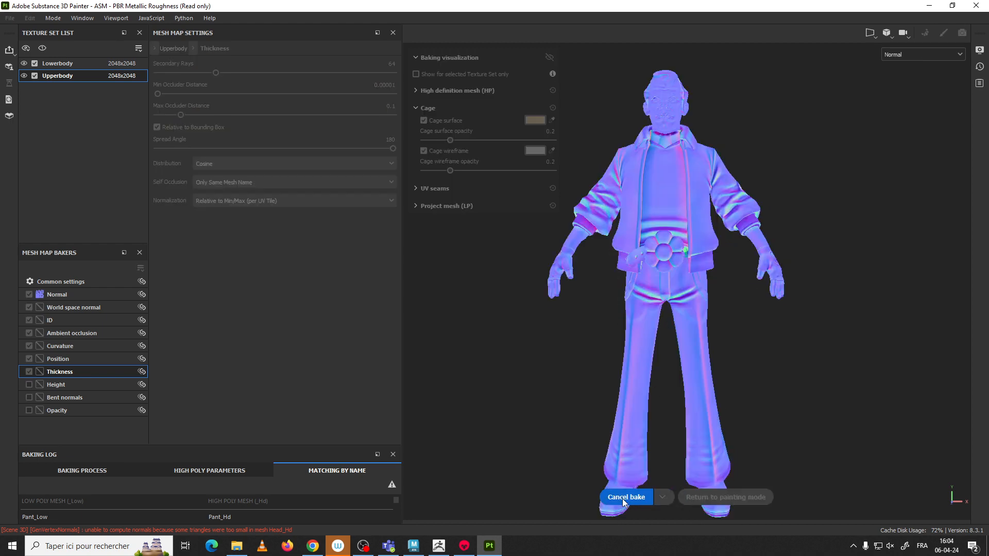